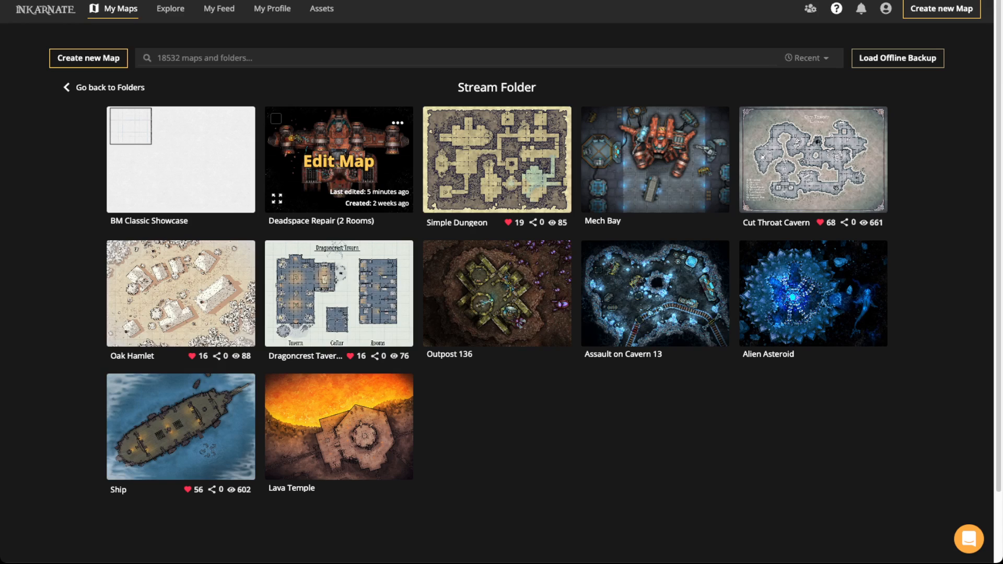
Step: Open the Deadspace Repair (2 Rooms) map for editing and activate the Select tool
{"action": "left_click", "coordinate": [338, 161]}
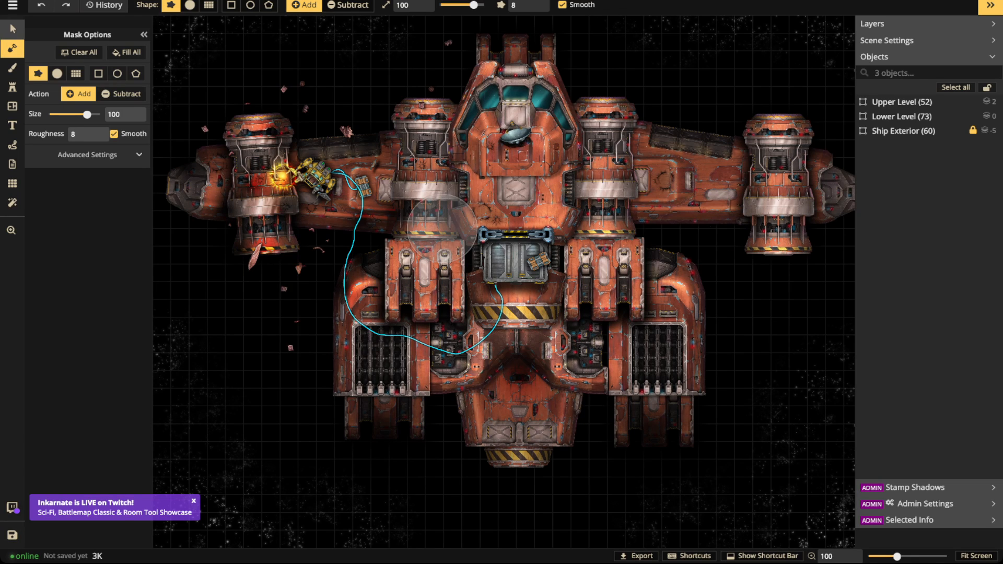
{"action": "left_click", "coordinate": [13, 29]}
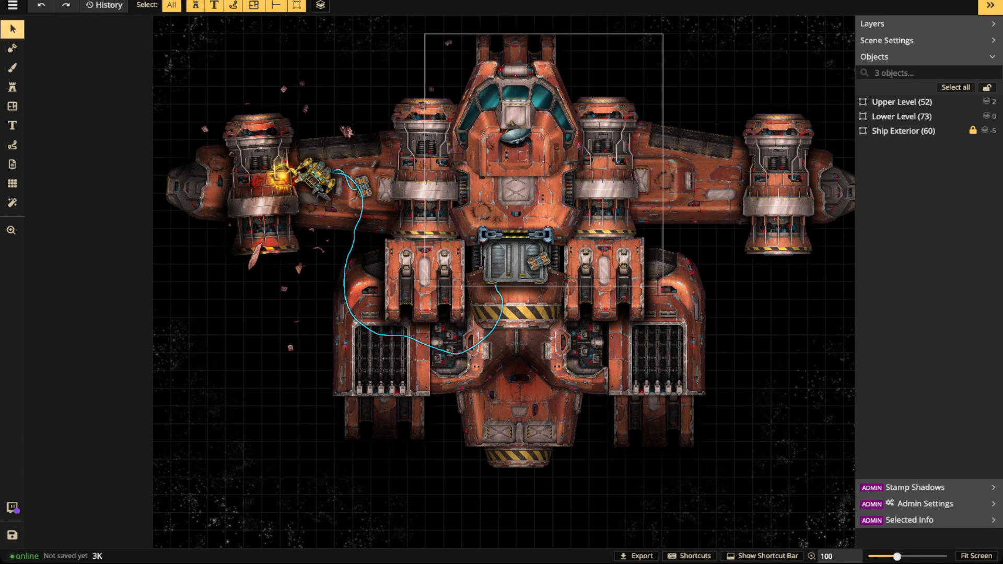
{"action": "scroll", "coordinate": [459, 274], "scroll_direction": "down", "scroll_amount": 1}
{"action": "scroll", "coordinate": [447, 273], "scroll_direction": "down", "scroll_amount": 1}
{"action": "key", "text": "space"}
{"action": "left_click_drag", "start_coordinate": [447, 273], "coordinate": [395, 277]}
{"action": "scroll", "coordinate": [387, 402], "scroll_direction": "up", "scroll_amount": 1}
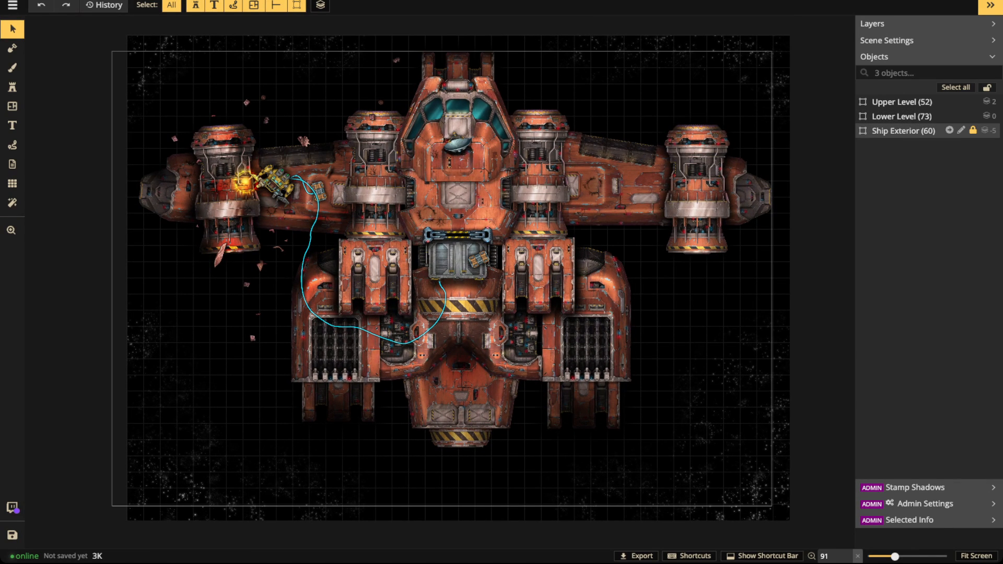
Step: Enter the Ship Exterior group and its nested Ship Pieces group, with all the modular ship parts selected
{"action": "double_click", "coordinate": [904, 130]}
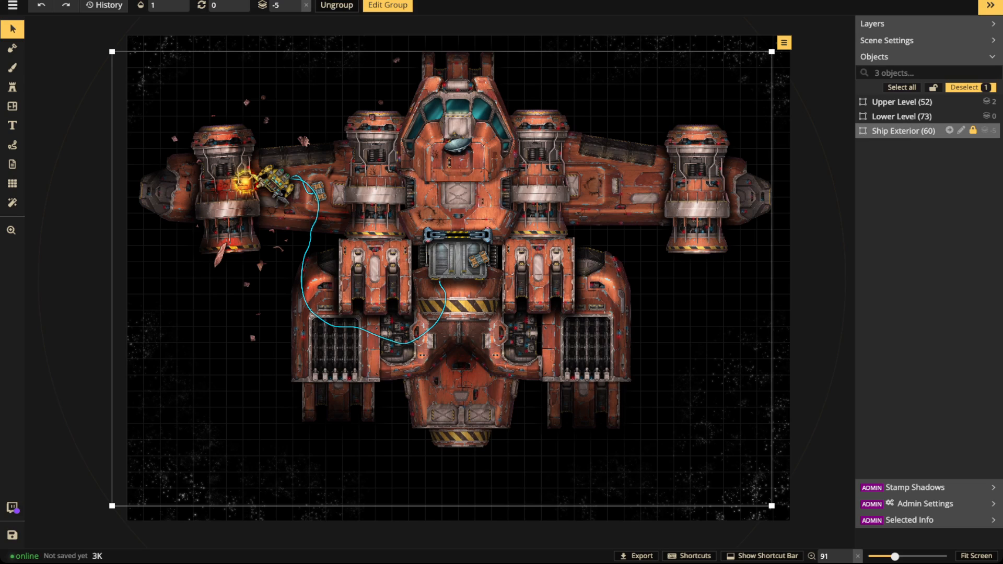
{"action": "scroll", "coordinate": [904, 128], "scroll_direction": "down", "scroll_amount": 3}
{"action": "scroll", "coordinate": [920, 285], "scroll_direction": "up", "scroll_amount": 3}
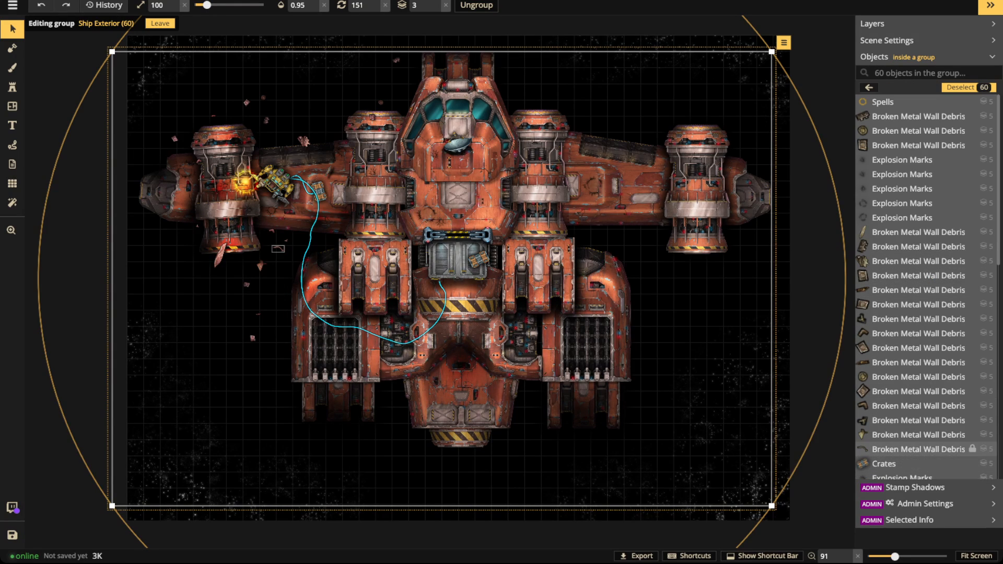
{"action": "scroll", "coordinate": [920, 303], "scroll_direction": "down", "scroll_amount": 9}
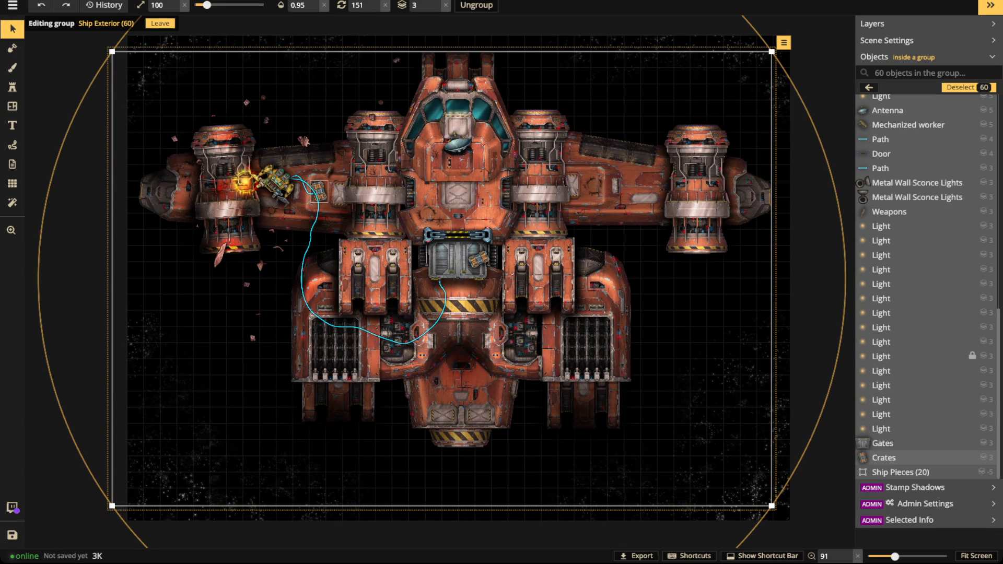
{"action": "left_click", "coordinate": [901, 473]}
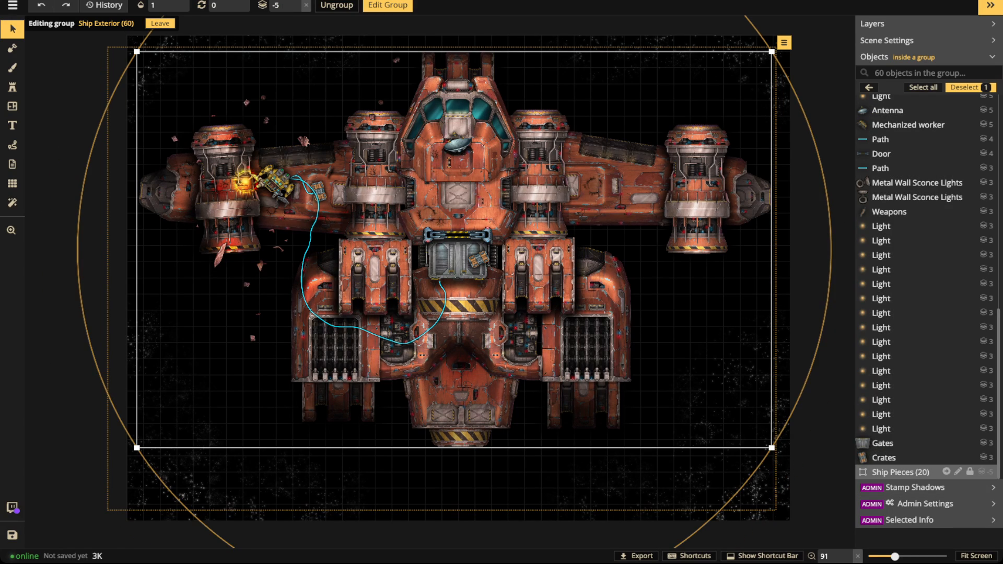
{"action": "left_click", "coordinate": [947, 471]}
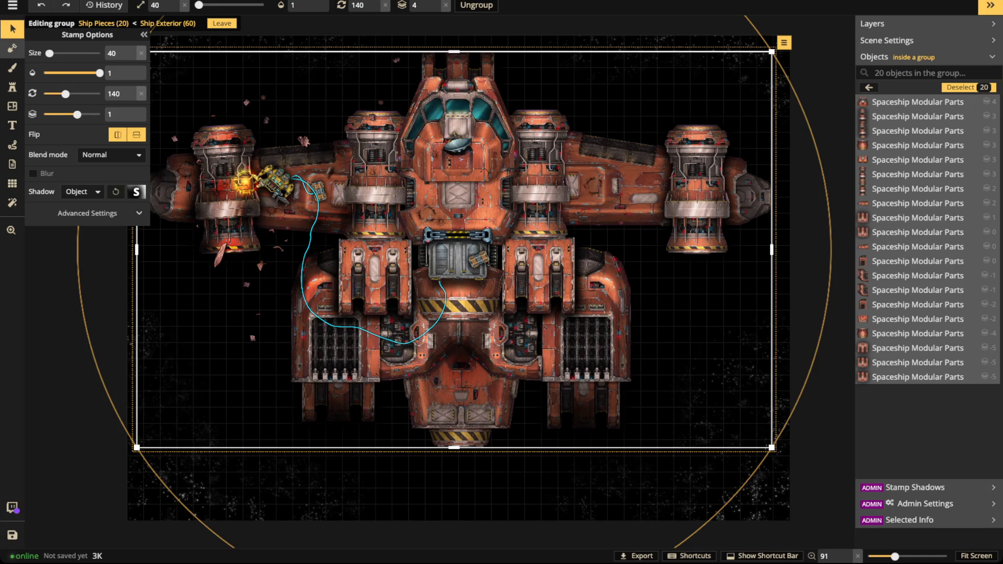
Step: Try hue shifts of -117, 104 and -18 on all the selected spaceship parts
{"action": "left_click", "coordinate": [87, 213]}
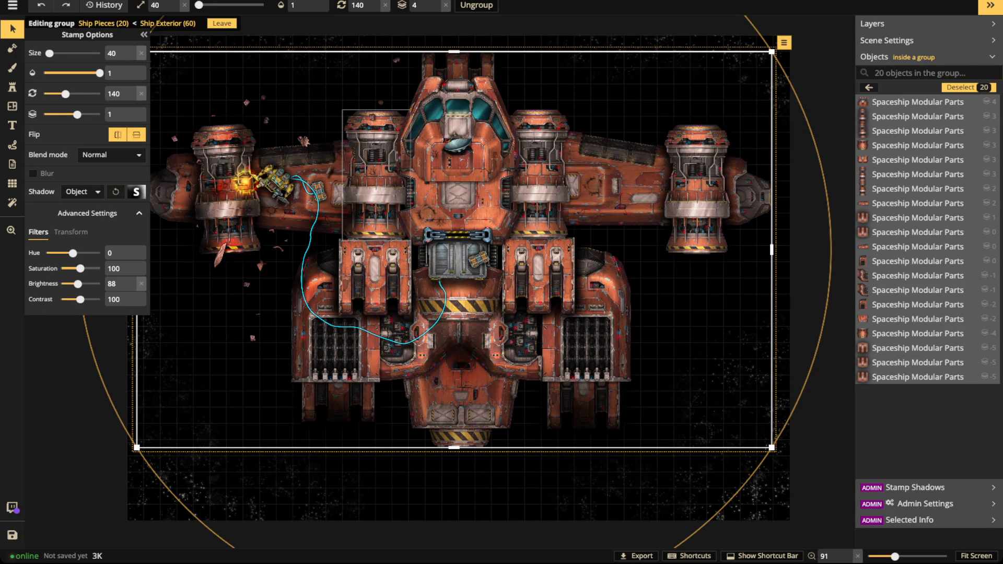
{"action": "left_click_drag", "start_coordinate": [73, 253], "coordinate": [55, 252]}
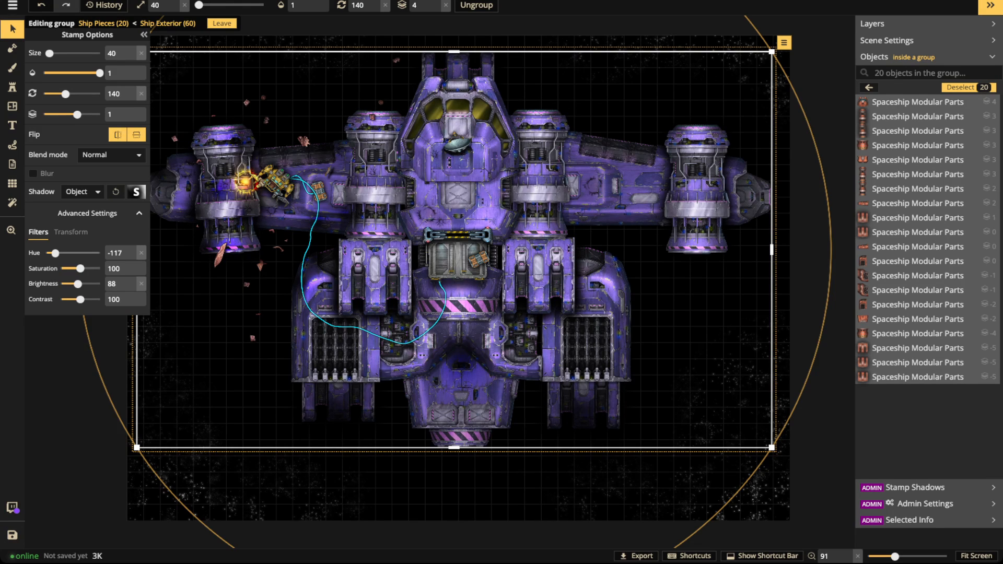
{"action": "left_click_drag", "start_coordinate": [56, 254], "coordinate": [88, 254]}
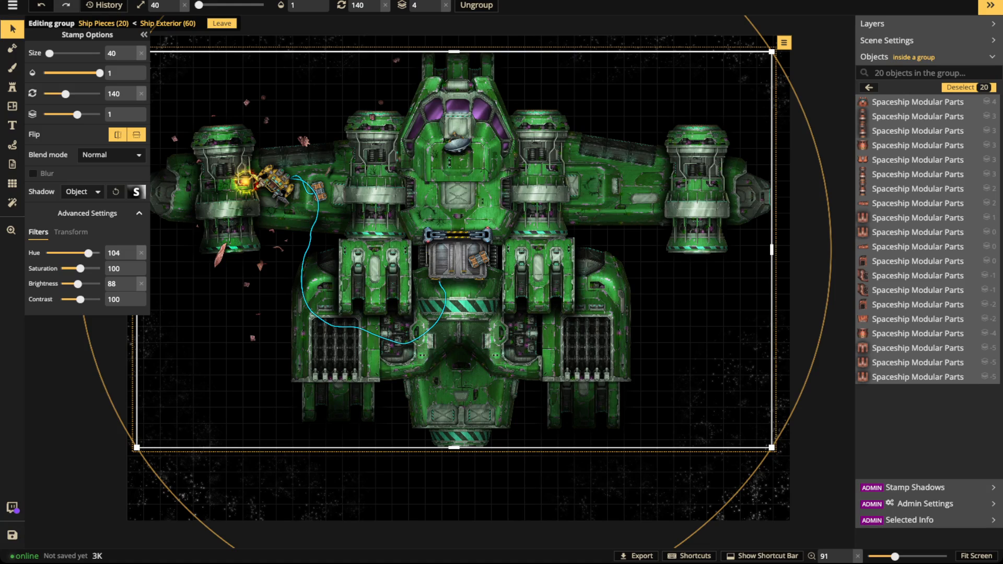
{"action": "left_click_drag", "start_coordinate": [88, 253], "coordinate": [70, 253]}
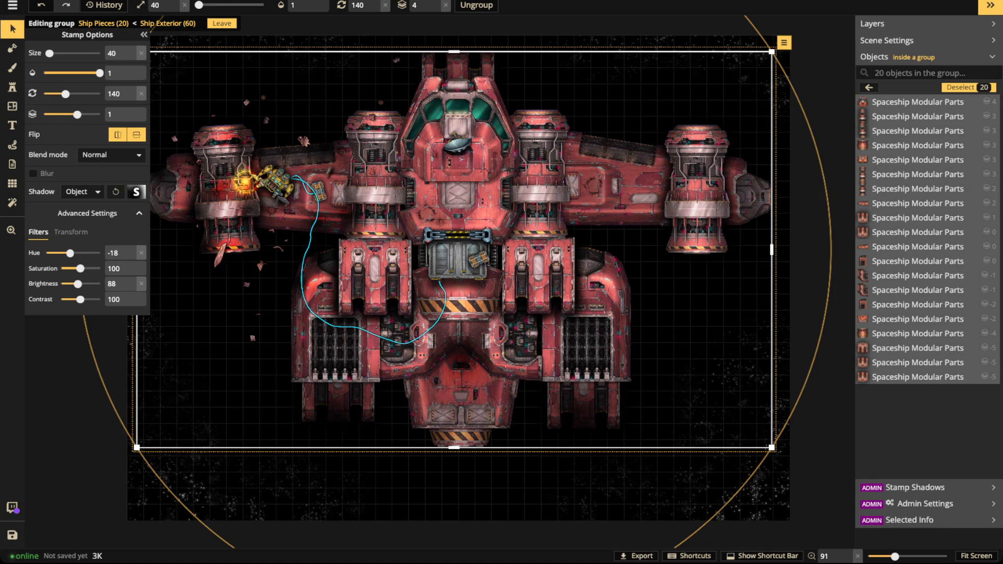
Step: Reset the spaceship parts' hue to 0 and leave both the Ship Pieces and Ship Exterior groups
{"action": "left_click", "coordinate": [141, 253]}
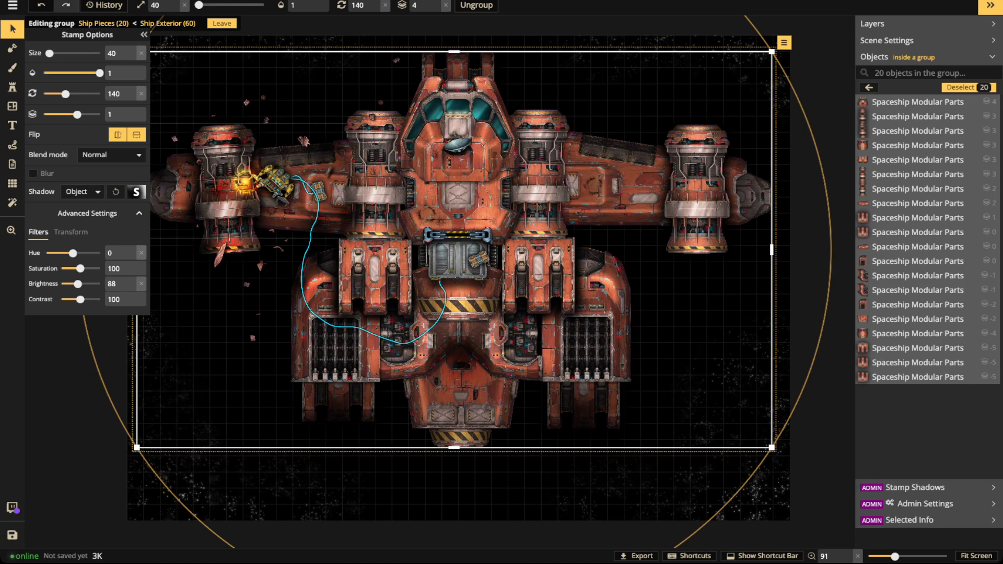
{"action": "key", "text": "Escape"}
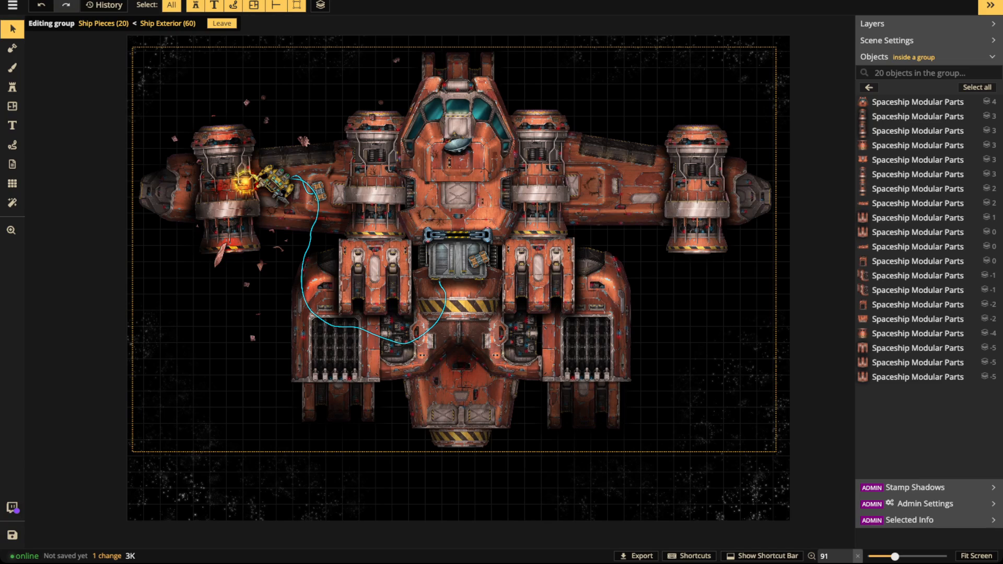
{"action": "key", "text": "Escape"}
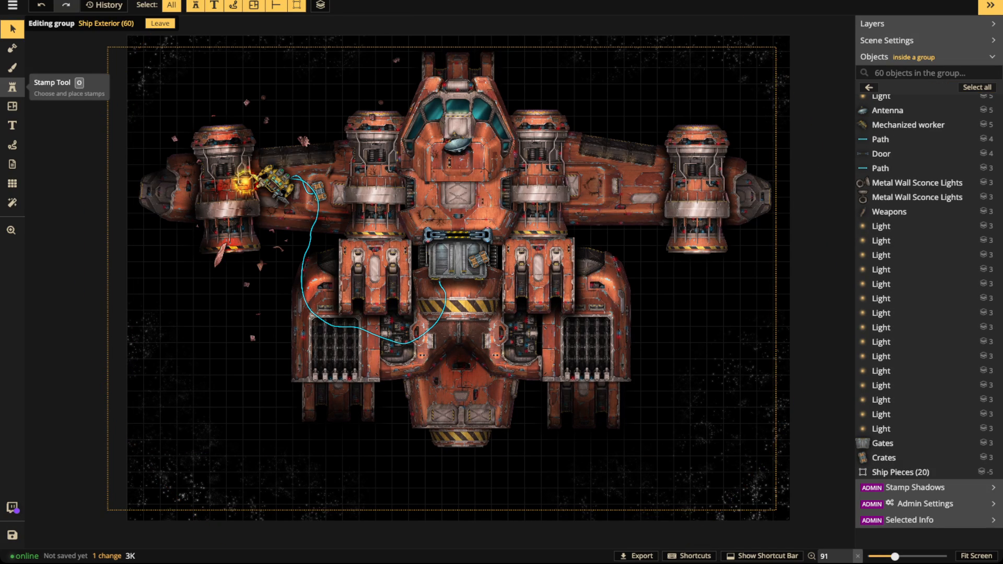
{"action": "key", "text": "Escape"}
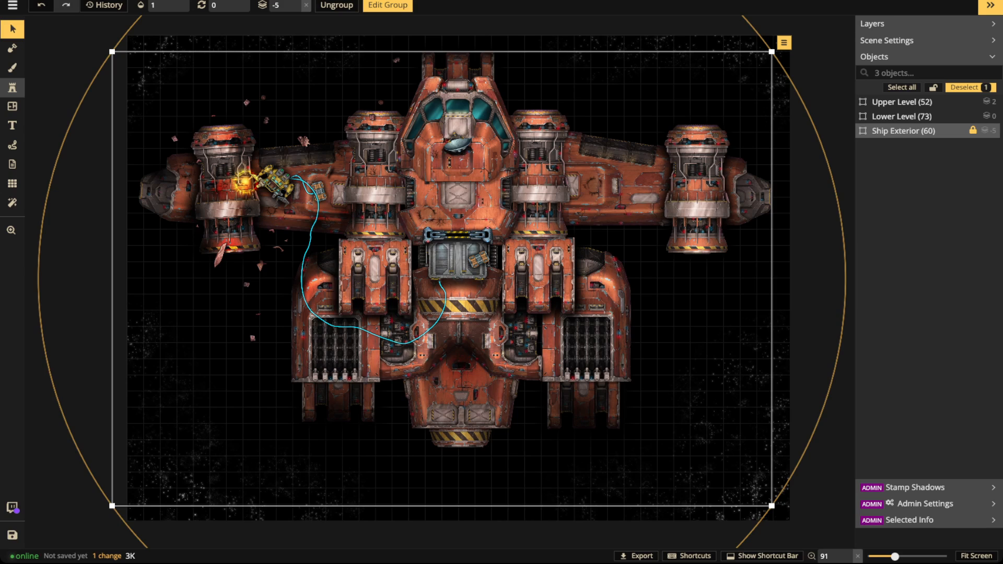
Step: Open the stamp catalog, filter out Custom Assets and expand all stamp sets into individual stamps
{"action": "left_click", "coordinate": [13, 88]}
{"action": "left_click", "coordinate": [88, 74]}
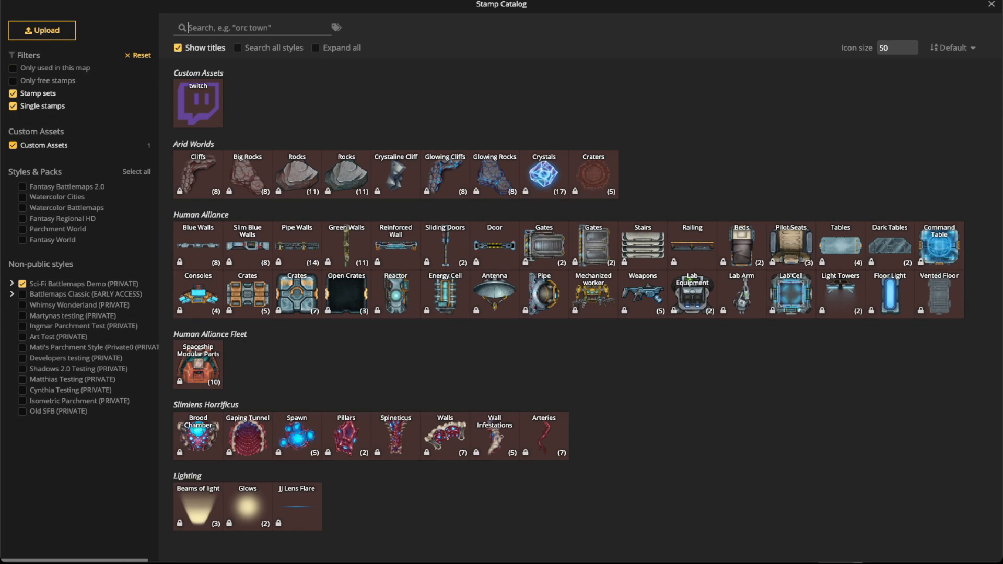
{"action": "left_click", "coordinate": [14, 145]}
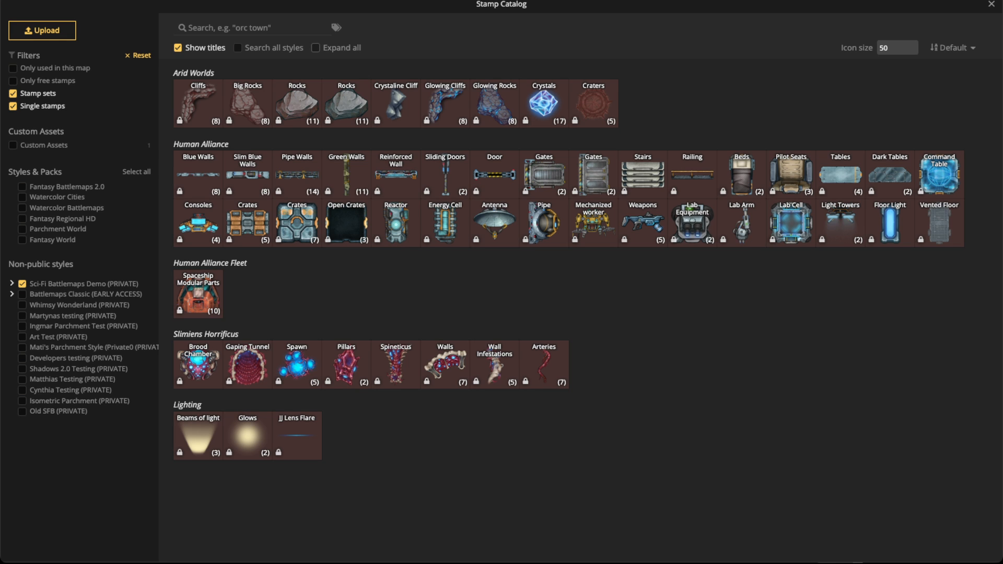
{"action": "left_click", "coordinate": [315, 48]}
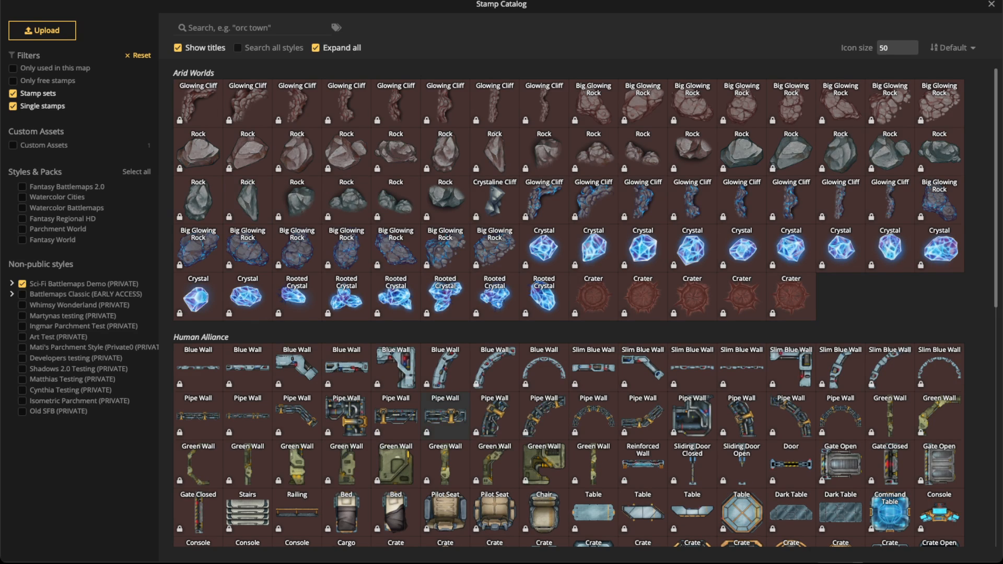
Step: Examine the expanded Sci-Fi Battlemaps stamps from Arid Worlds through Lighting, and close the catalog
{"action": "scroll", "coordinate": [569, 308], "scroll_direction": "down", "scroll_amount": 8}
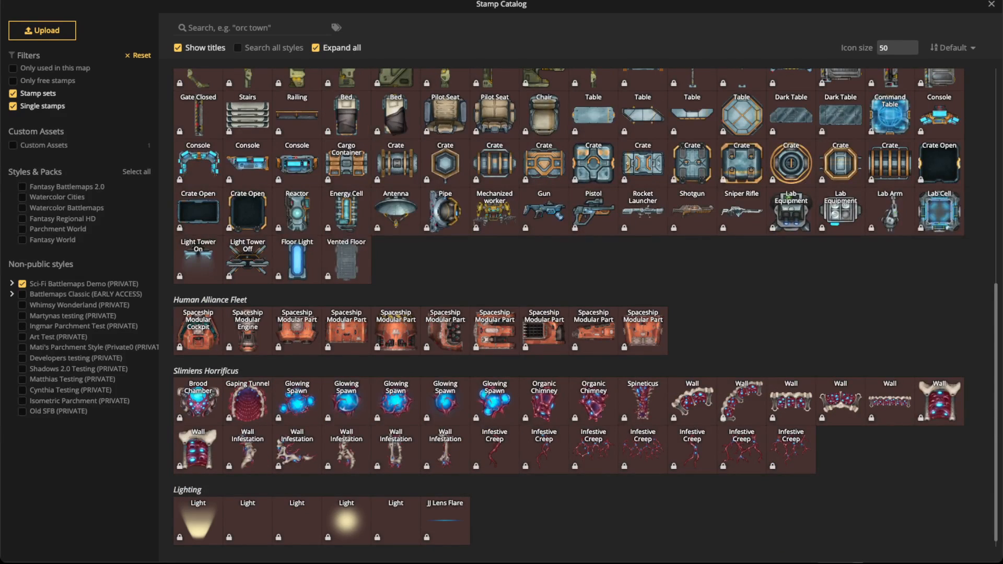
{"action": "scroll", "coordinate": [568, 308], "scroll_direction": "up", "scroll_amount": 4}
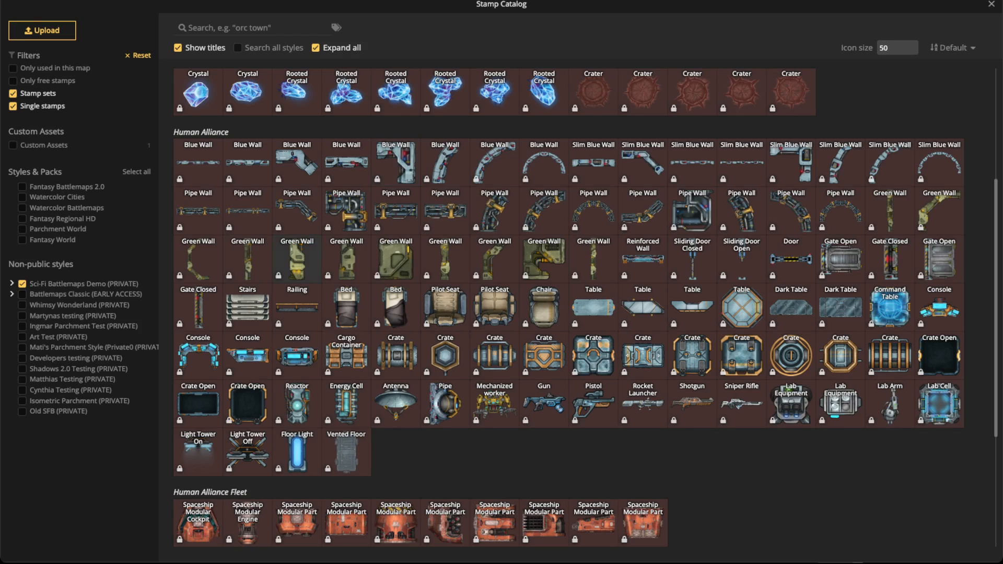
{"action": "scroll", "coordinate": [396, 335], "scroll_direction": "down", "scroll_amount": 4}
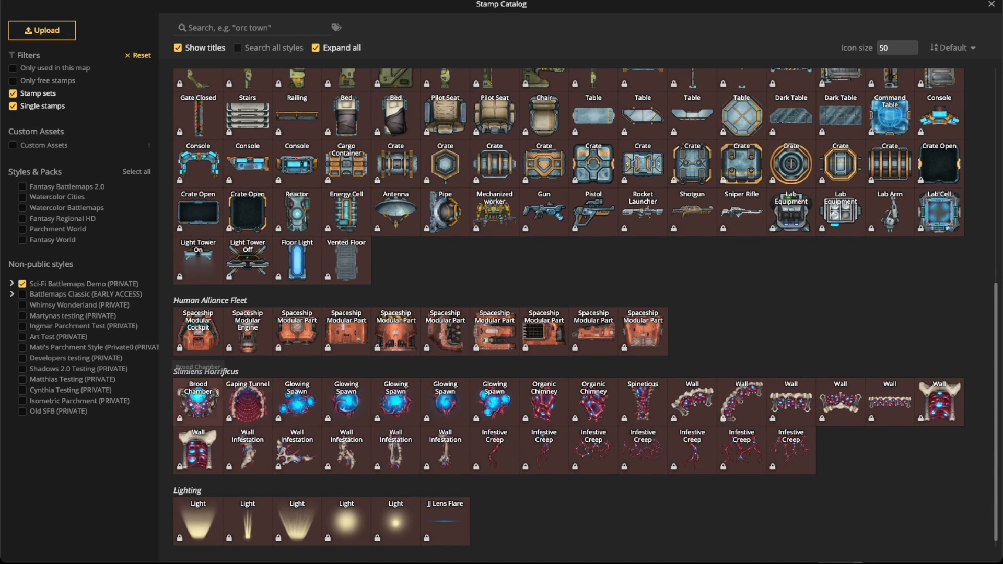
{"action": "scroll", "coordinate": [585, 308], "scroll_direction": "down", "scroll_amount": 1}
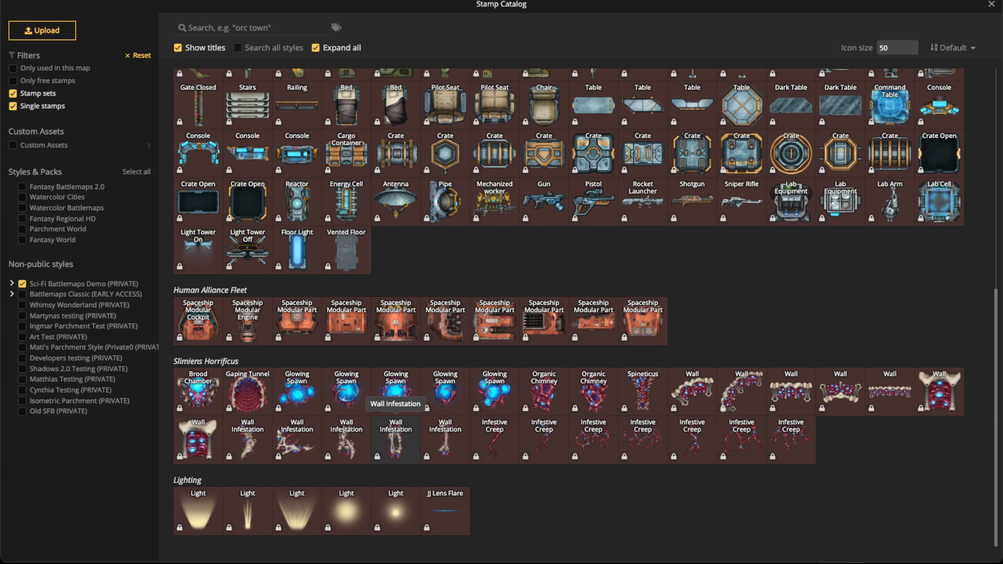
{"action": "scroll", "coordinate": [568, 307], "scroll_direction": "up", "scroll_amount": 10}
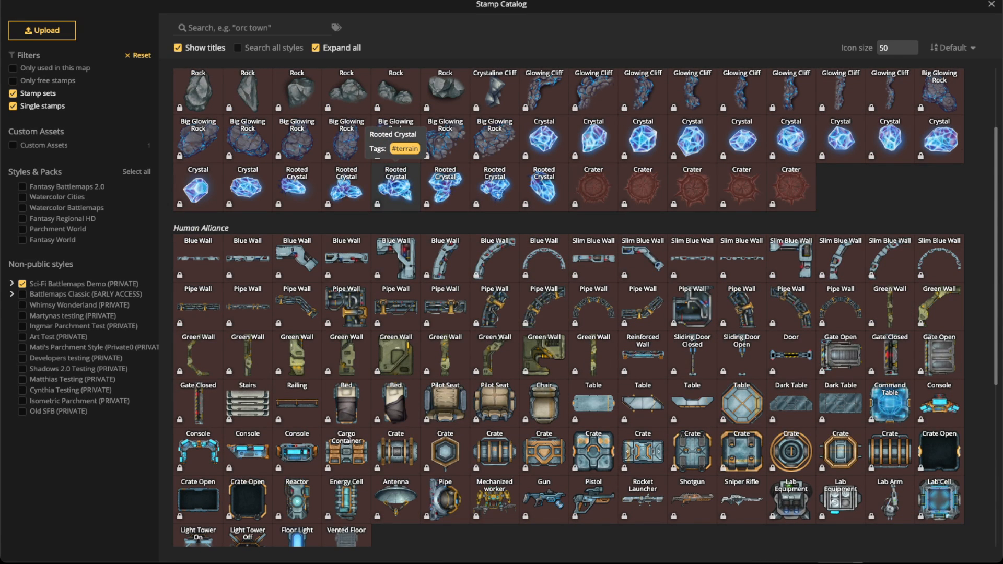
{"action": "scroll", "coordinate": [396, 188], "scroll_direction": "up", "scroll_amount": 4}
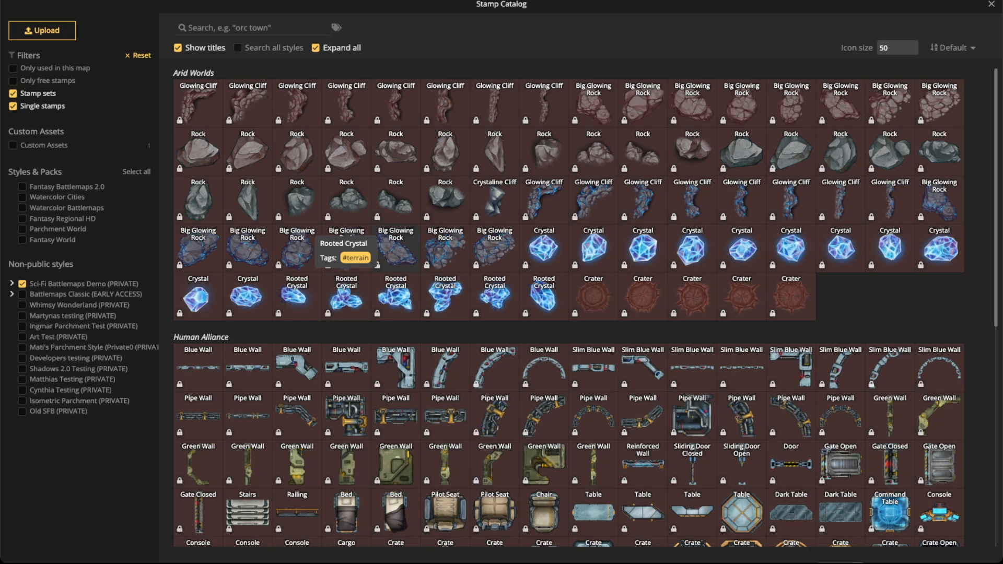
{"action": "left_click", "coordinate": [990, 4]}
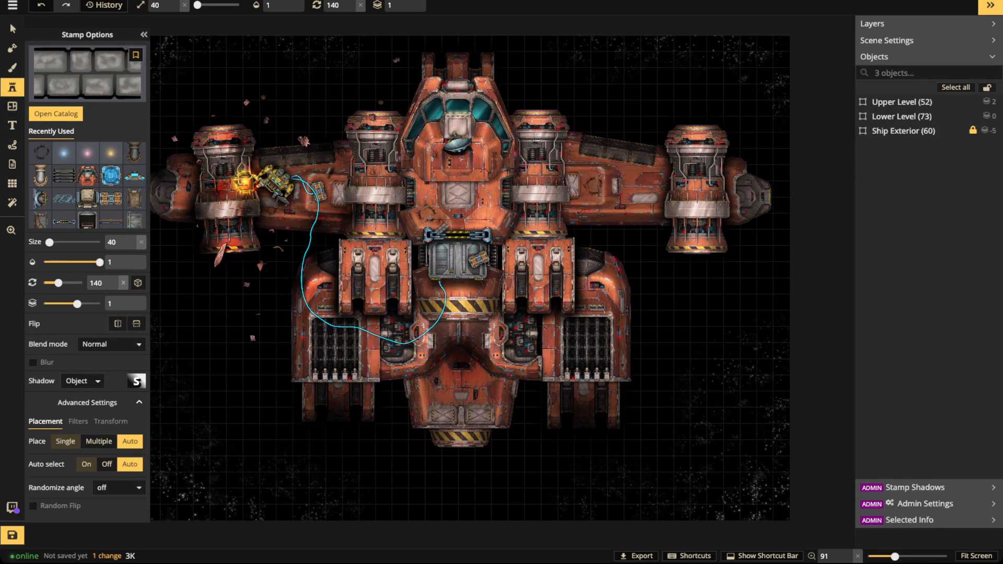
Step: Show the map's custom HSBC and Color filters
{"action": "left_click", "coordinate": [12, 30]}
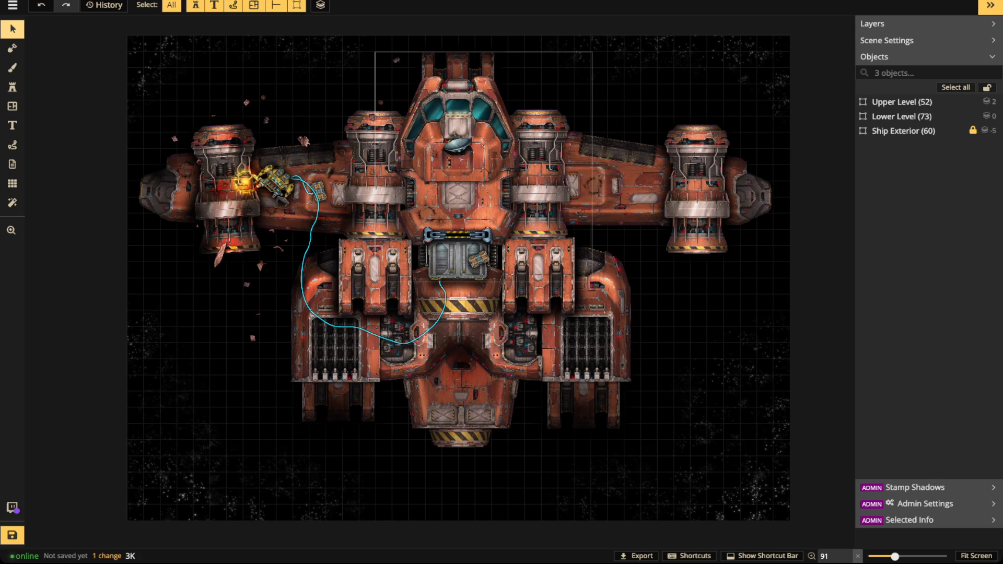
{"action": "left_click", "coordinate": [483, 168]}
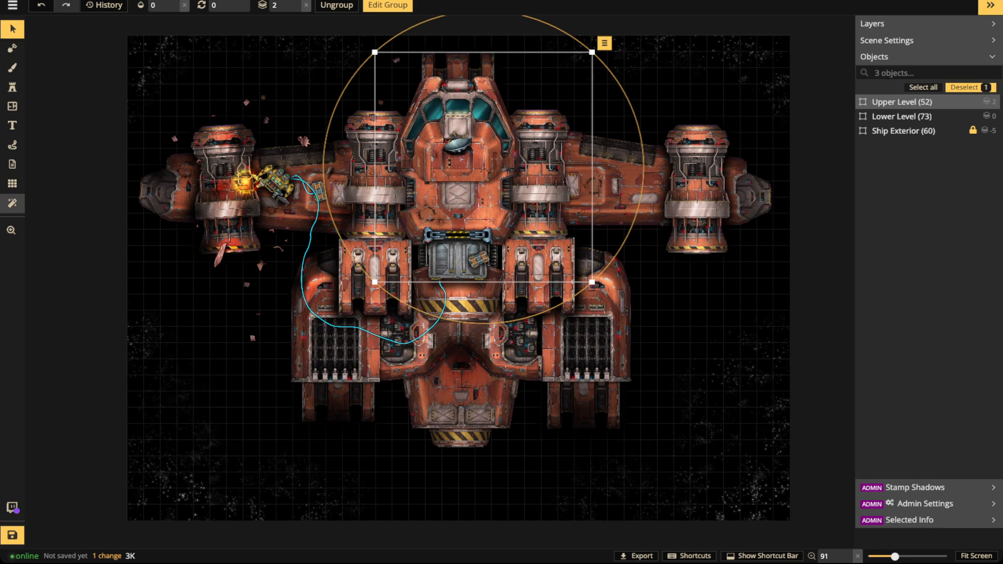
{"action": "left_click", "coordinate": [13, 202]}
{"action": "left_click", "coordinate": [33, 51]}
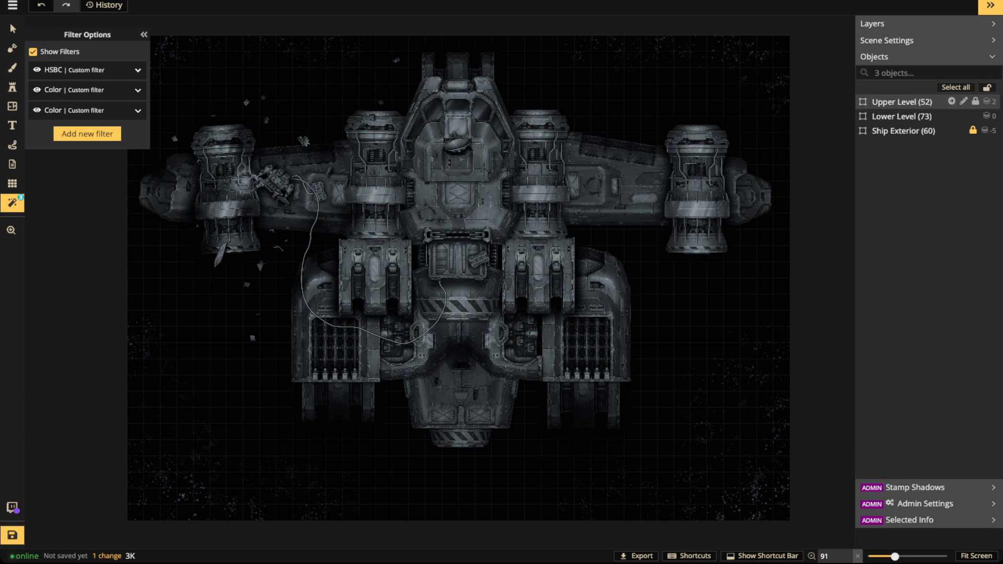
Step: Set the Upper Level group's opacity to 1 and deselect the group
{"action": "left_click", "coordinate": [902, 102]}
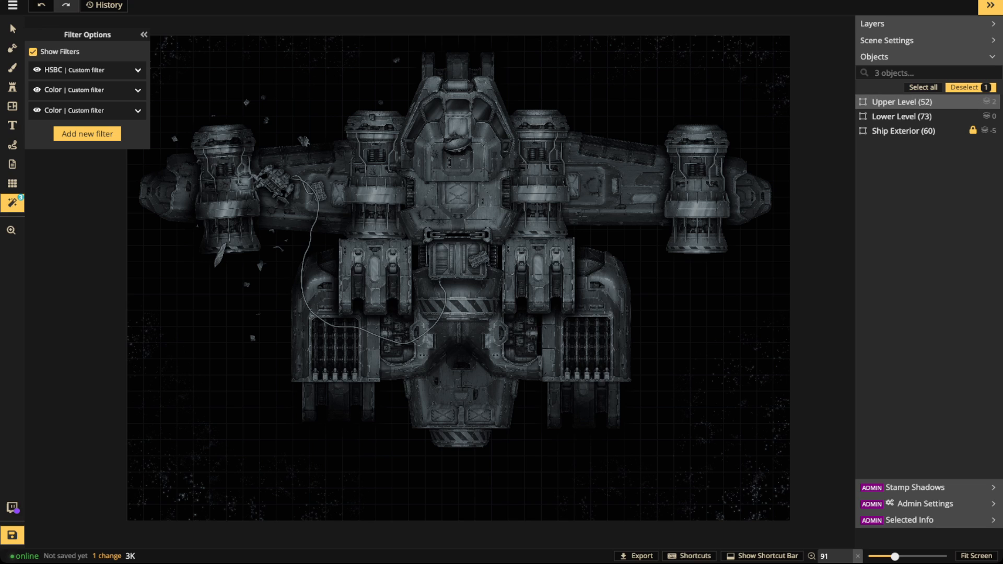
{"action": "left_click", "coordinate": [13, 29]}
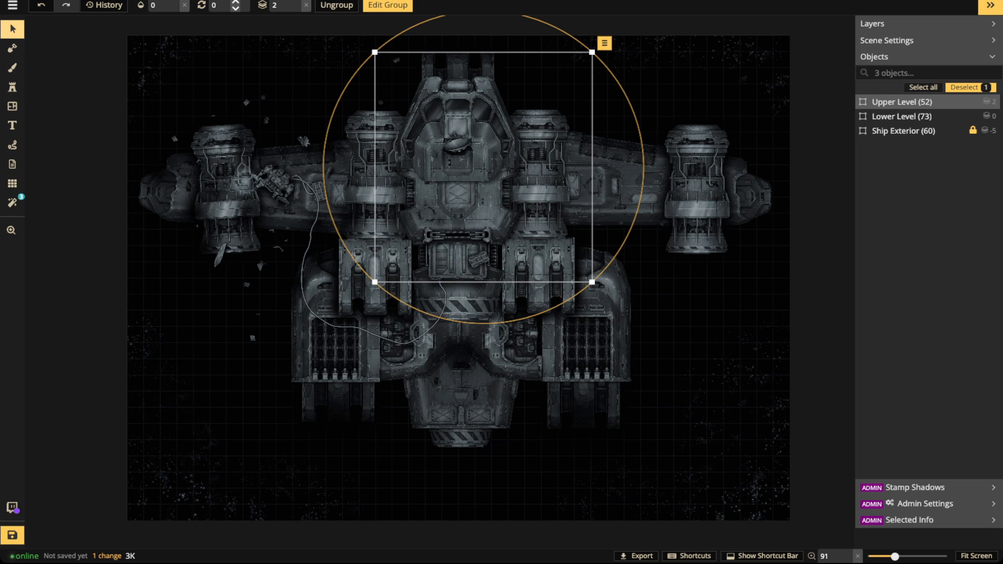
{"action": "left_click", "coordinate": [164, 6]}
{"action": "type", "text": "1"}
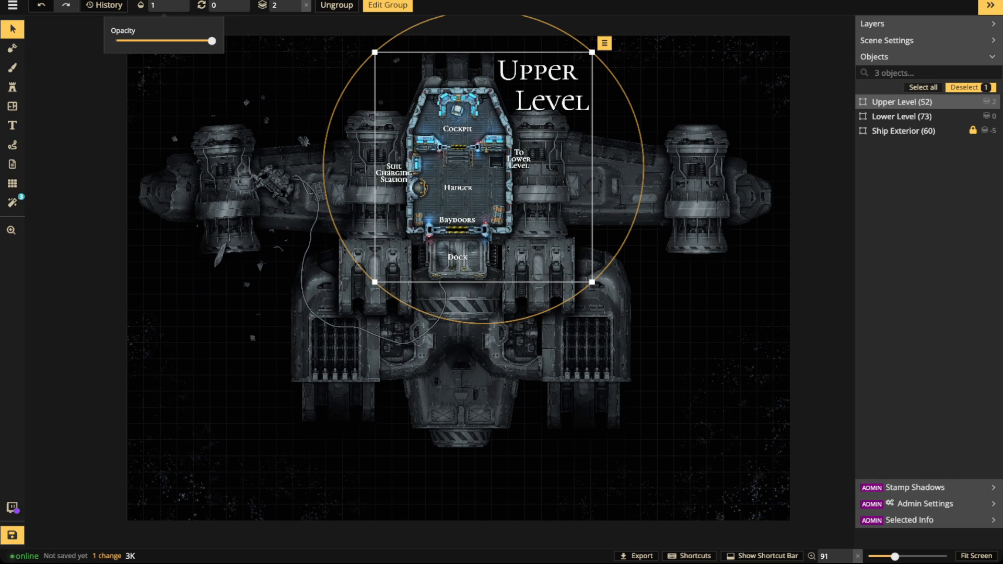
{"action": "key", "text": "Return"}
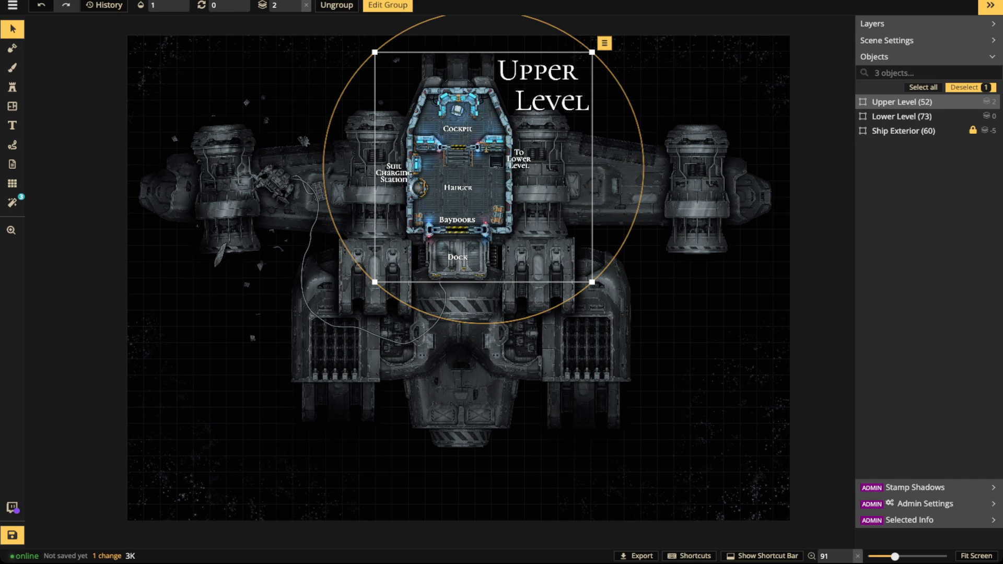
{"action": "key", "text": "Escape"}
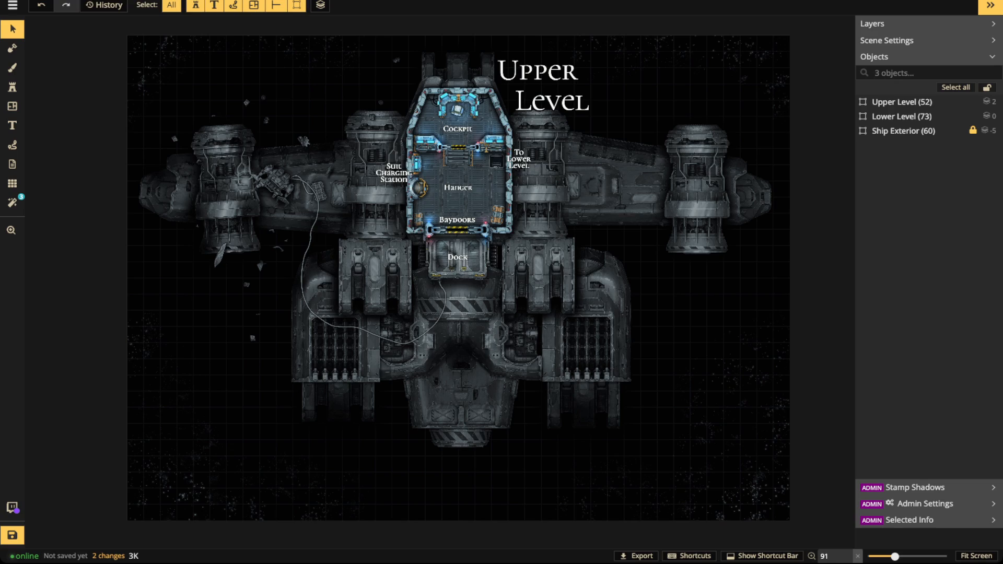
{"action": "scroll", "coordinate": [466, 173], "scroll_direction": "up", "scroll_amount": 3}
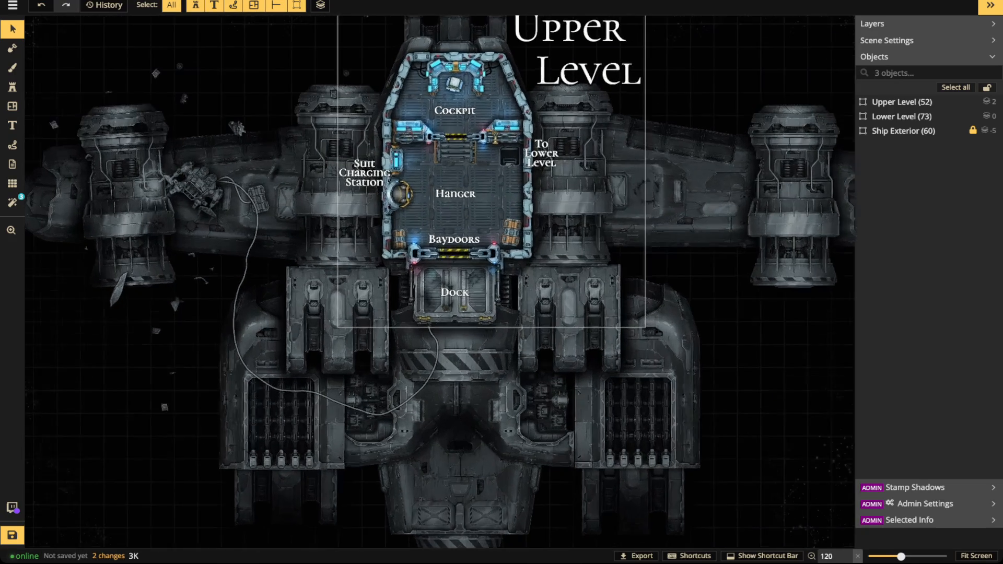
Step: Look over the Upper Level rooms and set the Upper Level group's opacity to 0
{"action": "scroll", "coordinate": [454, 180], "scroll_direction": "up", "scroll_amount": 3}
{"action": "left_click_drag", "start_coordinate": [454, 179], "coordinate": [421, 212]}
{"action": "scroll", "coordinate": [430, 350], "scroll_direction": "up", "scroll_amount": 3}
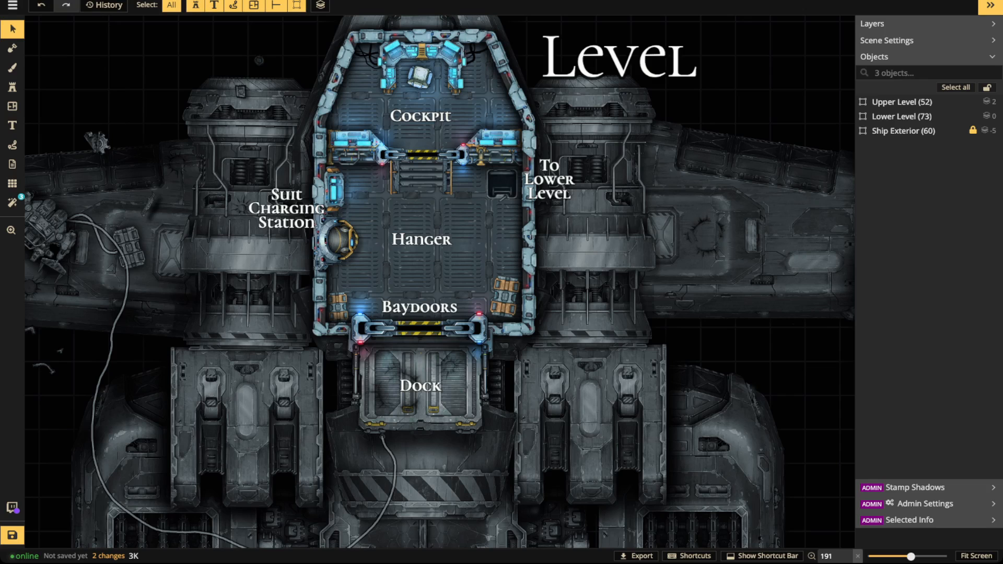
{"action": "left_click_drag", "start_coordinate": [421, 219], "coordinate": [425, 312]}
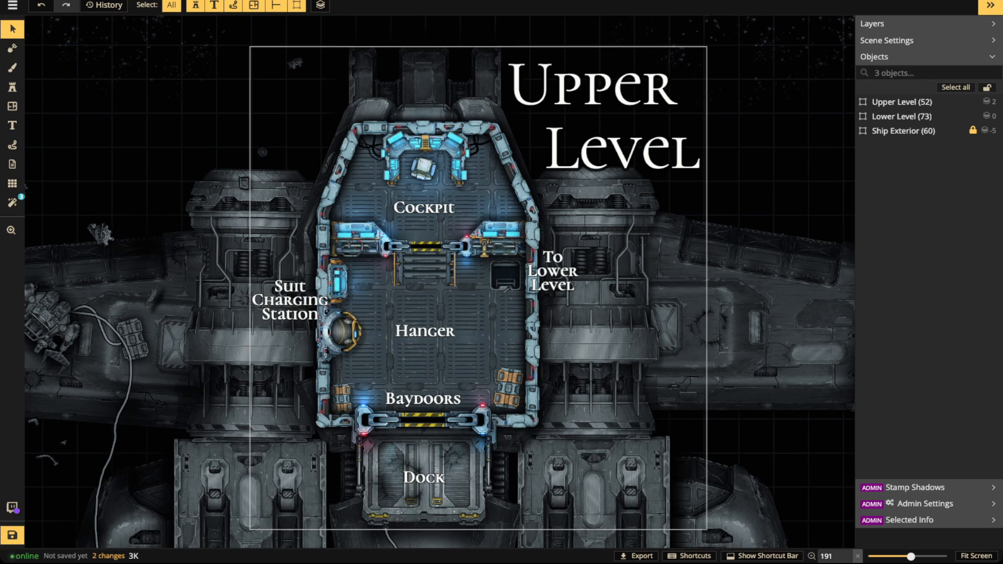
{"action": "scroll", "coordinate": [448, 245], "scroll_direction": "down", "scroll_amount": 4}
{"action": "left_click", "coordinate": [447, 244]}
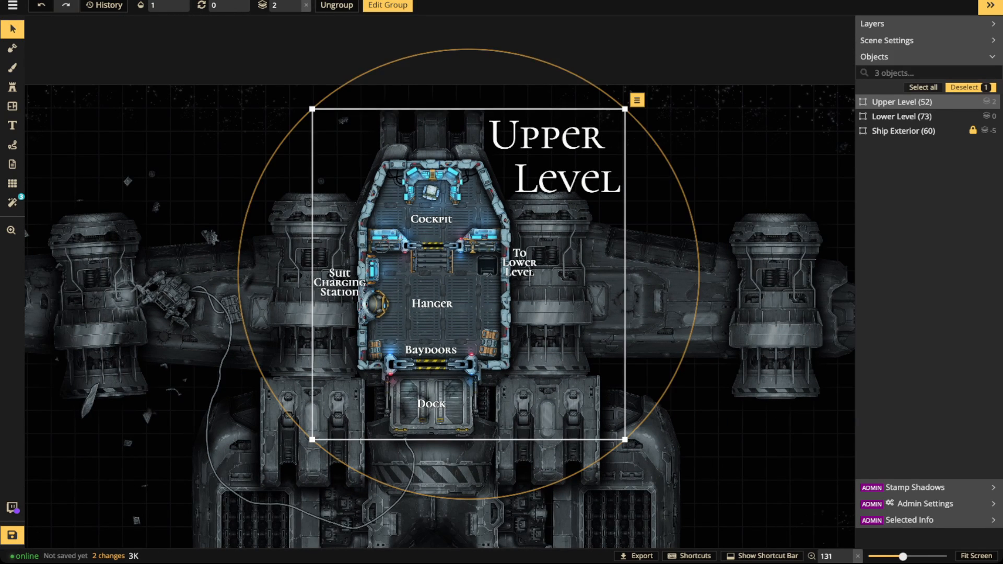
{"action": "left_click", "coordinate": [174, 6]}
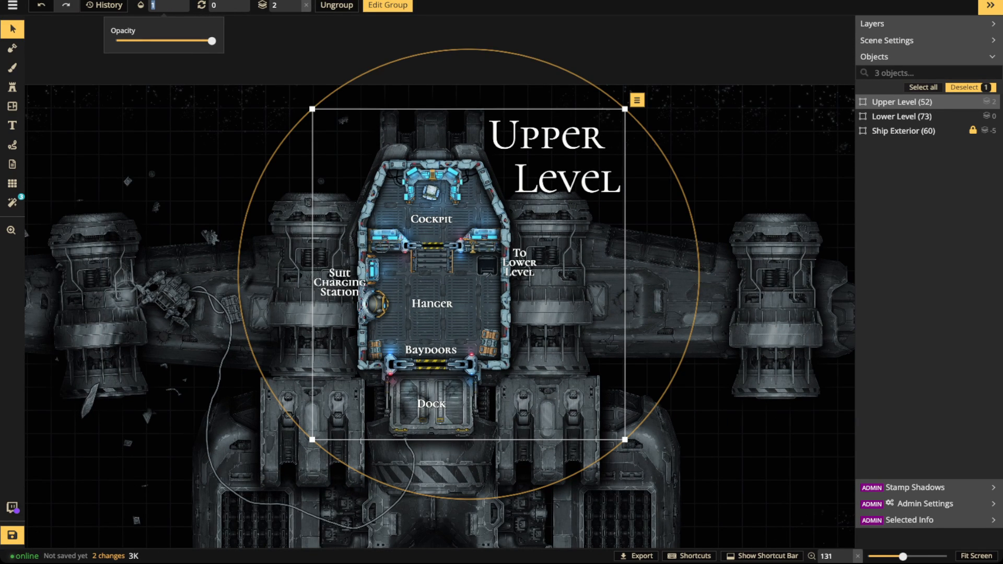
{"action": "type", "text": "0"}
Step: Set the Lower Level group's opacity to 1 and deselect the group
{"action": "left_click", "coordinate": [901, 116]}
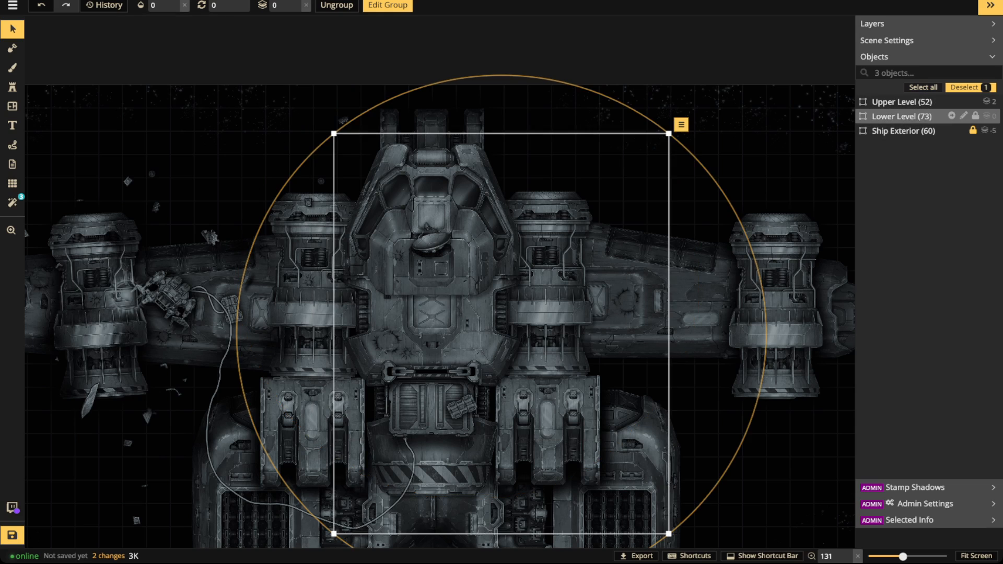
{"action": "left_click", "coordinate": [155, 5]}
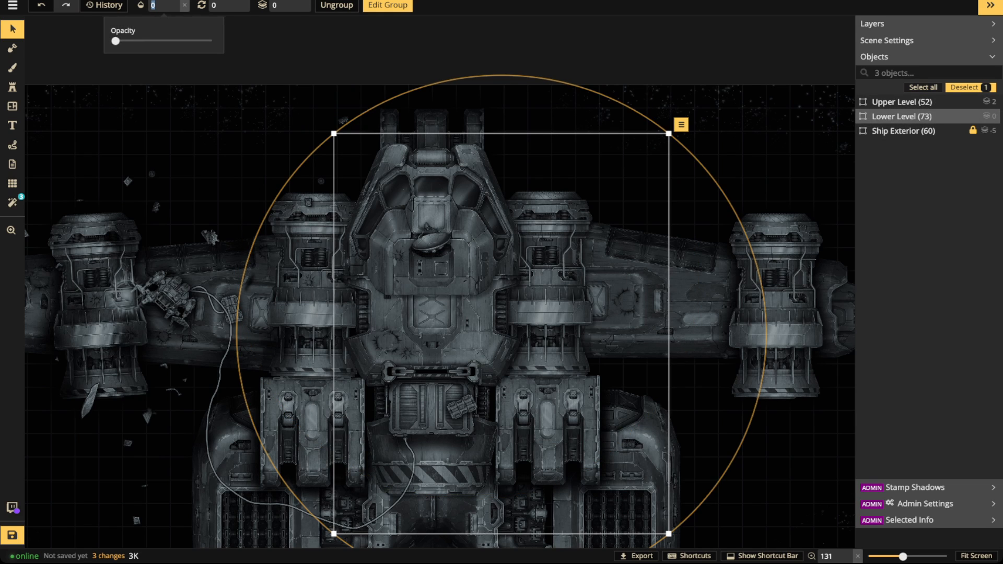
{"action": "type", "text": "1"}
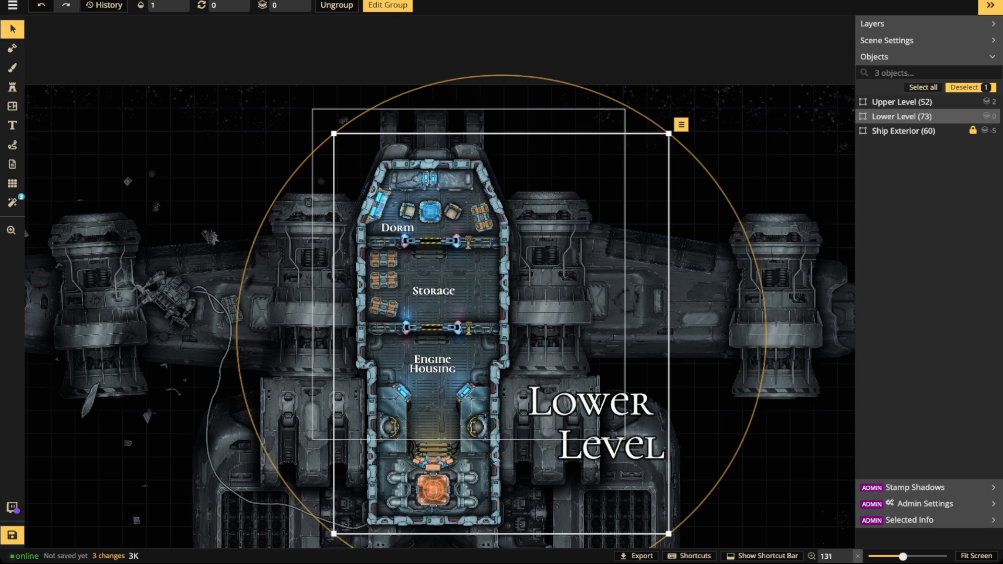
{"action": "key", "text": "Escape"}
Step: Look over the Lower Level rooms and reduce the Lower Level group's opacity to 0
{"action": "scroll", "coordinate": [470, 378], "scroll_direction": "up", "scroll_amount": 5}
{"action": "left_click_drag", "start_coordinate": [470, 379], "coordinate": [431, 308]}
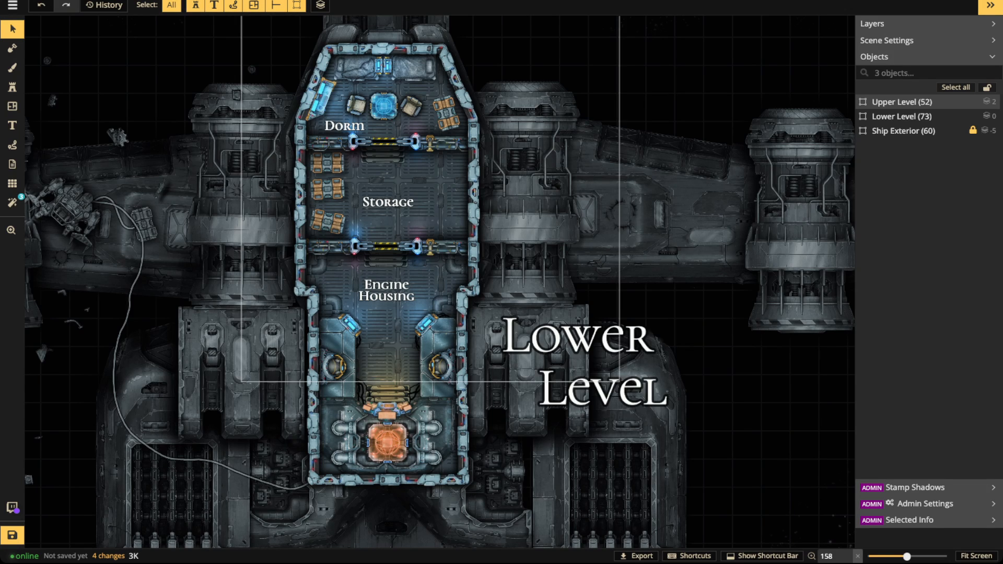
{"action": "scroll", "coordinate": [366, 374], "scroll_direction": "down", "scroll_amount": 4}
{"action": "scroll", "coordinate": [377, 358], "scroll_direction": "down", "scroll_amount": 4}
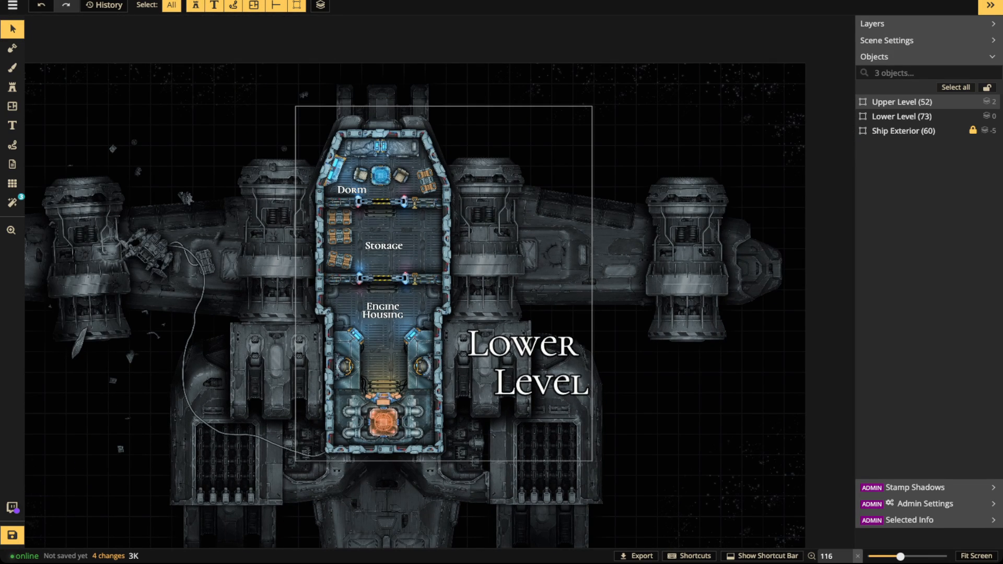
{"action": "left_click", "coordinate": [901, 117]}
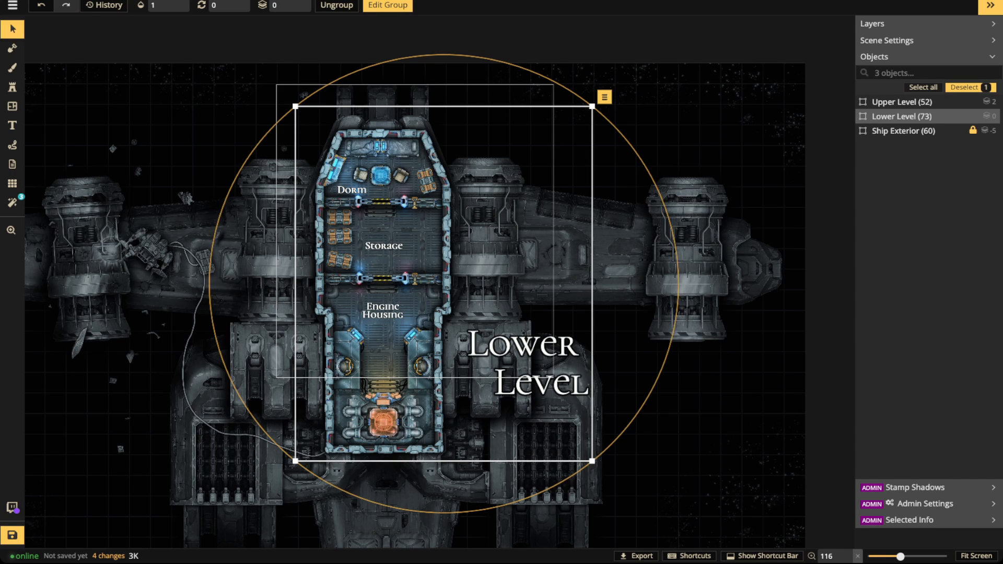
{"action": "left_click", "coordinate": [167, 5]}
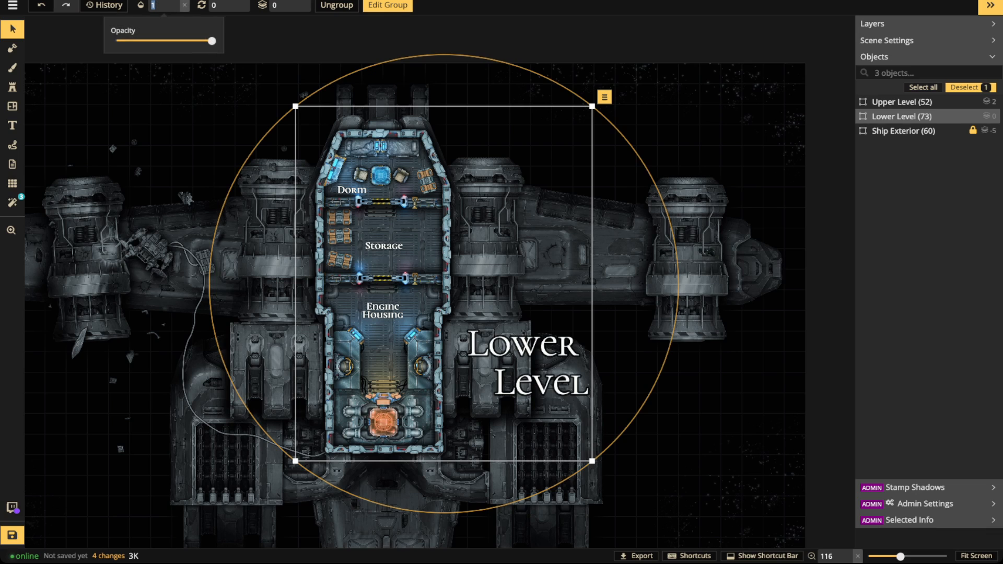
{"action": "left_click_drag", "start_coordinate": [211, 40], "coordinate": [115, 41]}
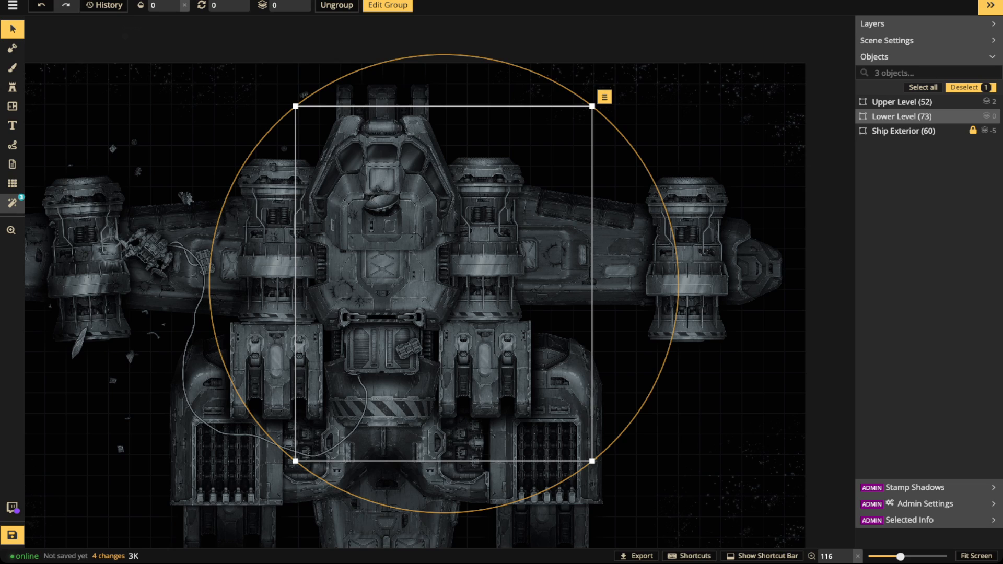
Step: Turn off the display of the map's filters and inspect the ship exterior around the repair mech
{"action": "left_click", "coordinate": [12, 203]}
{"action": "left_click", "coordinate": [33, 51]}
{"action": "scroll", "coordinate": [282, 269], "scroll_direction": "down", "scroll_amount": 3}
{"action": "scroll", "coordinate": [282, 269], "scroll_direction": "up", "scroll_amount": 5}
{"action": "left_click_drag", "start_coordinate": [282, 269], "coordinate": [483, 262]}
{"action": "scroll", "coordinate": [299, 145], "scroll_direction": "up", "scroll_amount": 1}
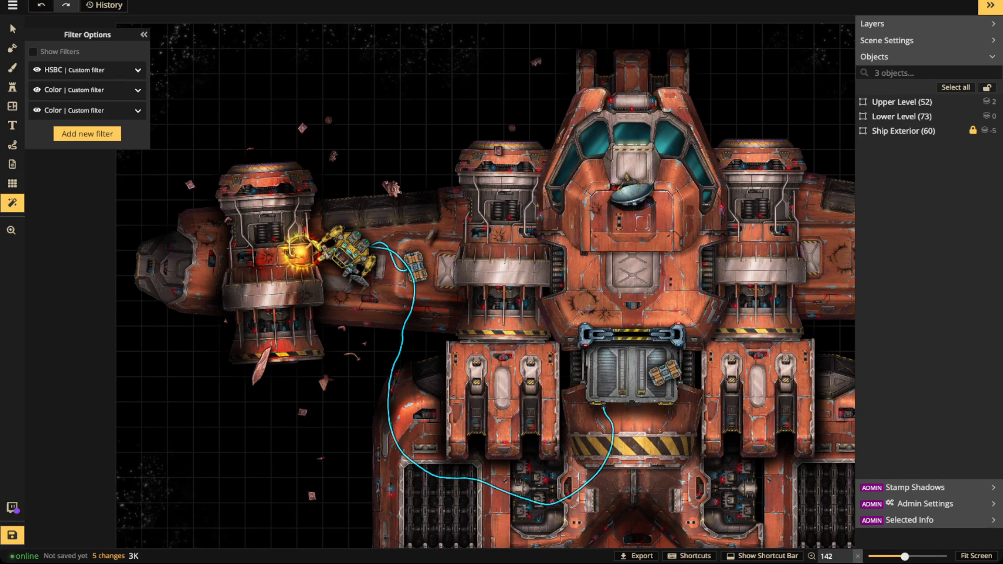
{"action": "scroll", "coordinate": [623, 476], "scroll_direction": "up", "scroll_amount": 2}
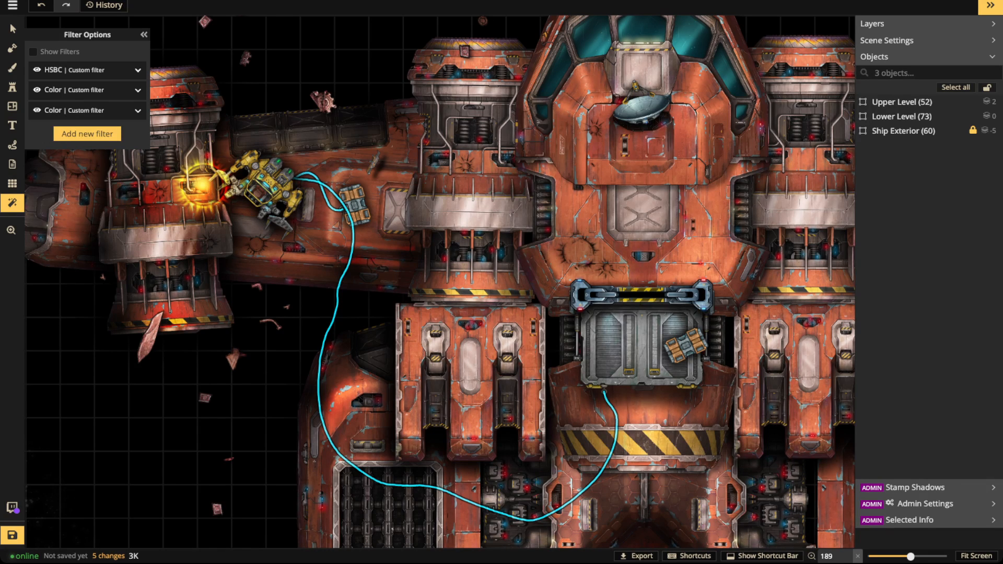
{"action": "scroll", "coordinate": [372, 160], "scroll_direction": "down", "scroll_amount": 10}
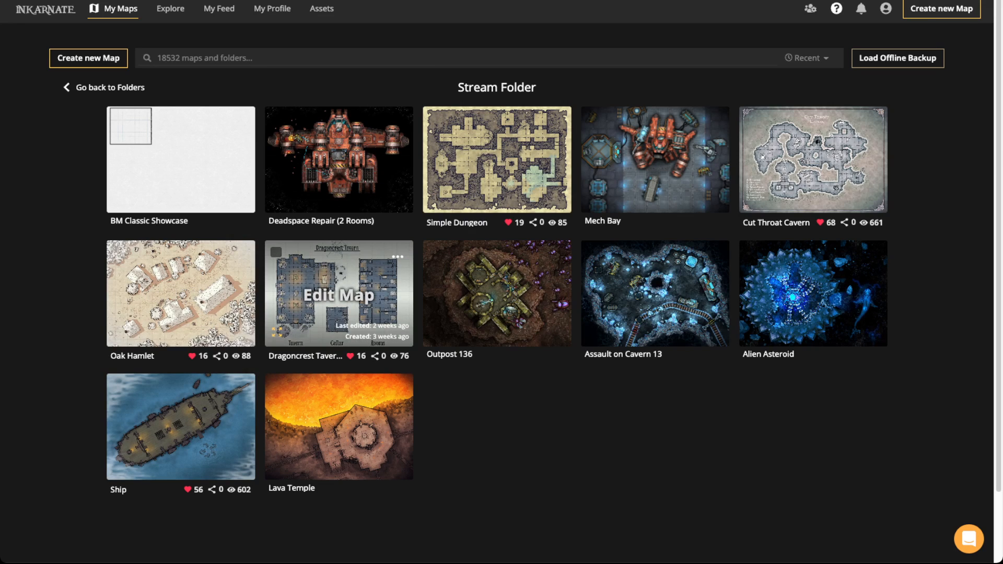
Step: Preview the Dragoncrest Tavern, Outpost 136, Mech Bay and Assault on Cavern 13 maps from the Stream Folder, returning to the folder after each
{"action": "left_click", "coordinate": [339, 308]}
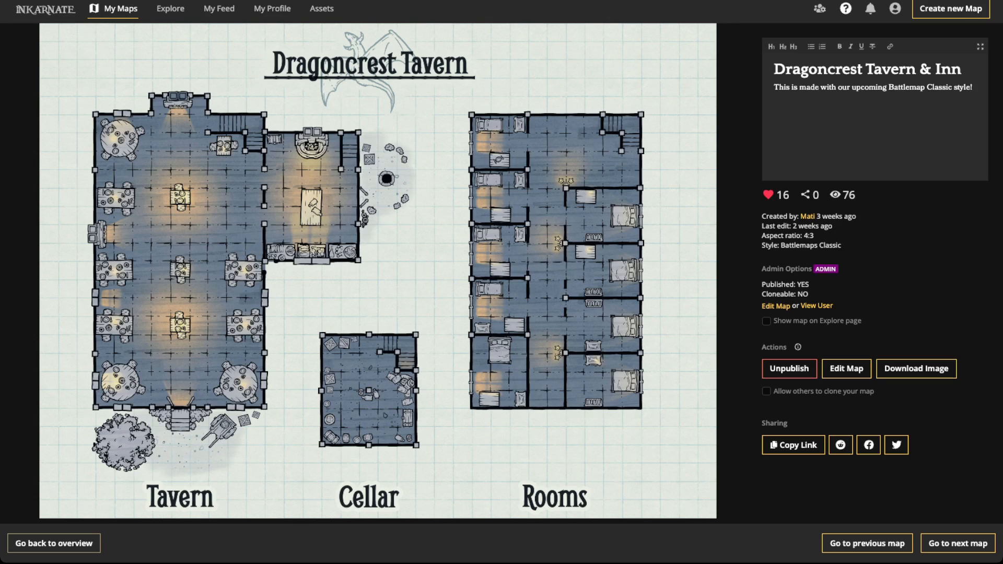
{"action": "key", "text": "Escape"}
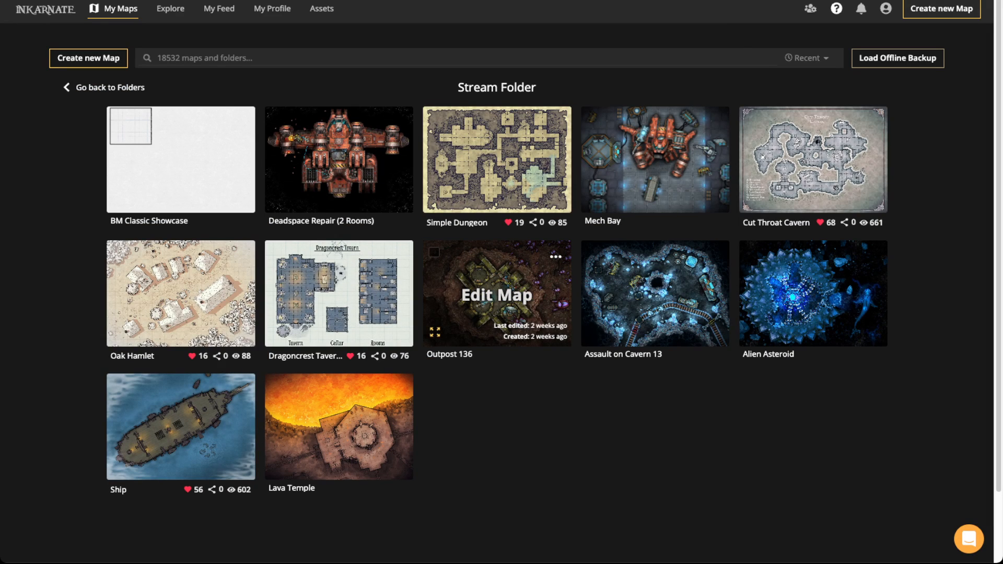
{"action": "left_click", "coordinate": [497, 282]}
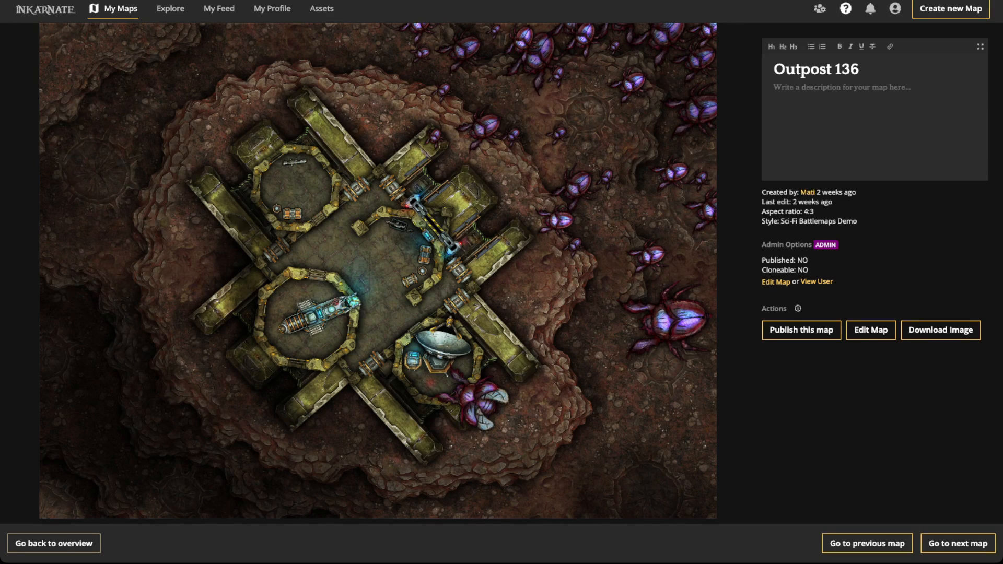
{"action": "key", "text": "Escape"}
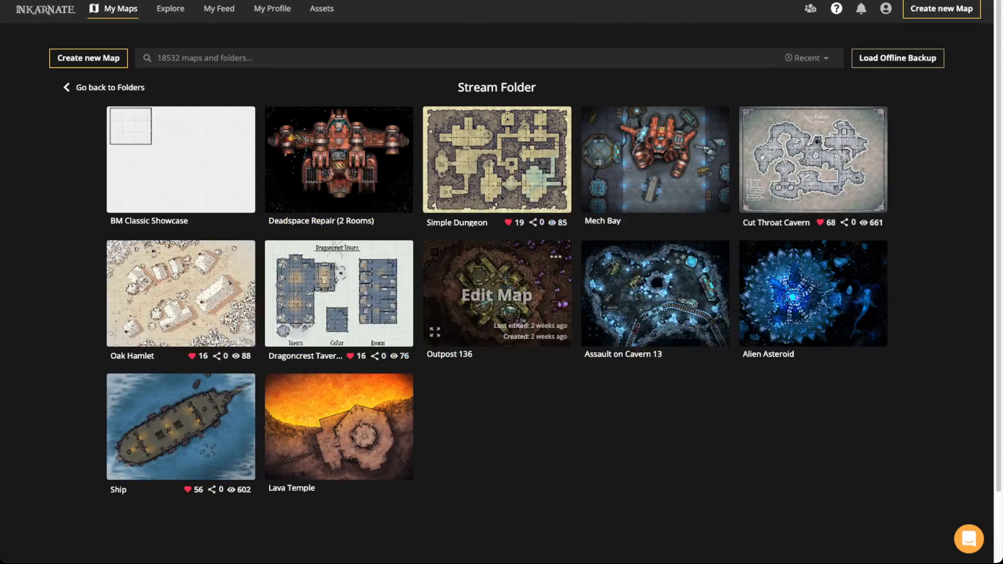
{"action": "left_click", "coordinate": [653, 167]}
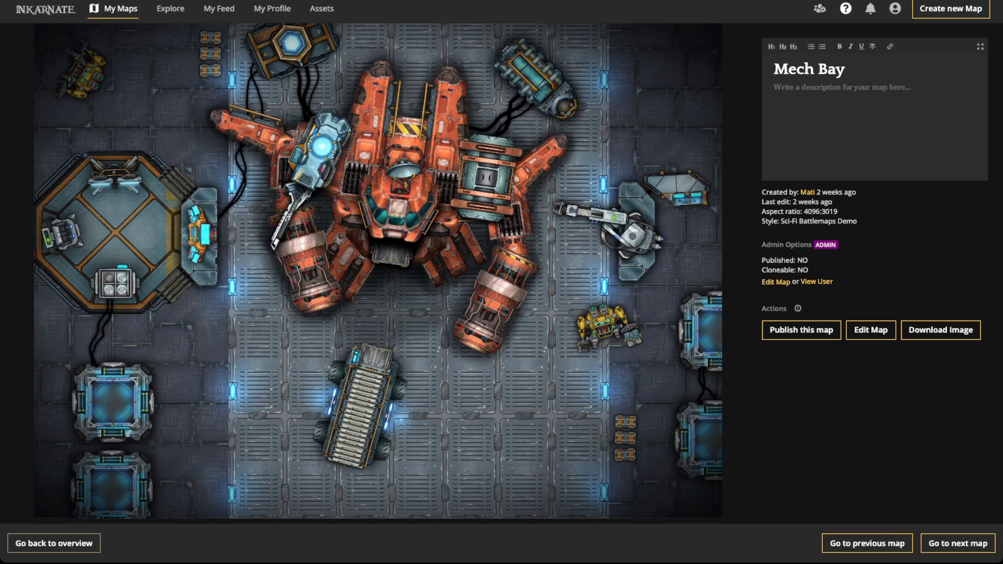
{"action": "key", "text": "Escape"}
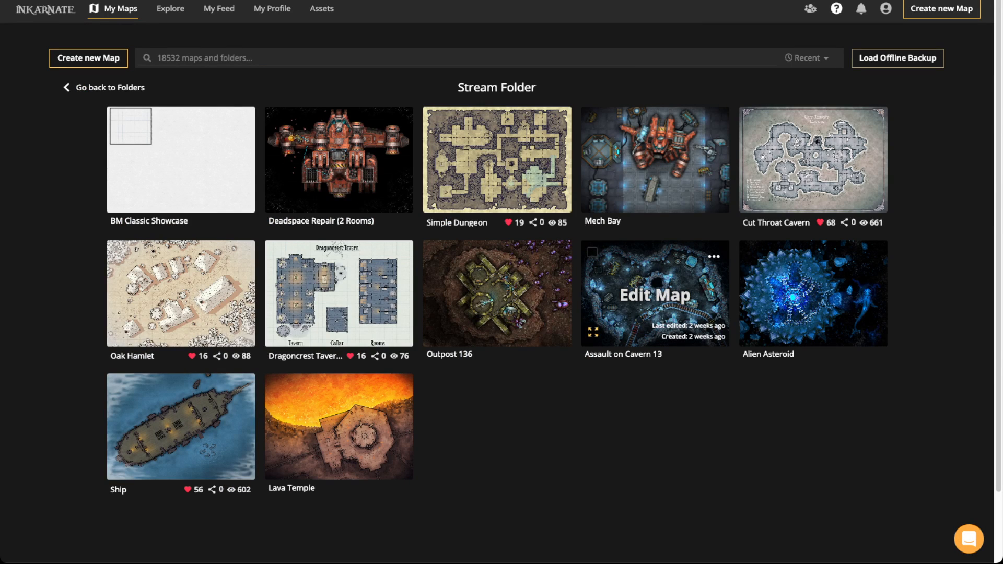
{"action": "left_click", "coordinate": [655, 271]}
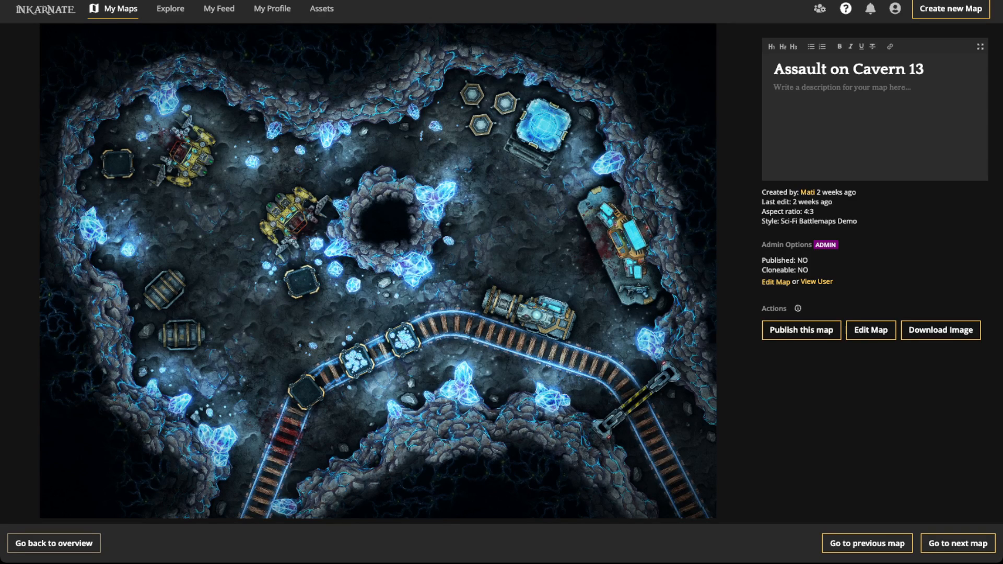
{"action": "key", "text": "Escape"}
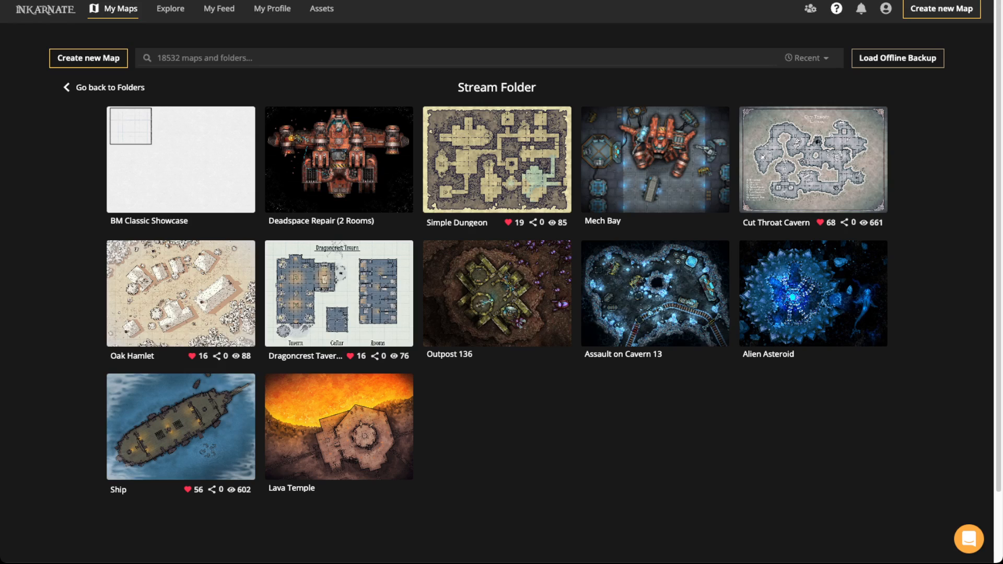
Step: Preview the Oak Hamlet and Simple Dungeon maps and return to the Stream Folder
{"action": "left_click", "coordinate": [119, 332]}
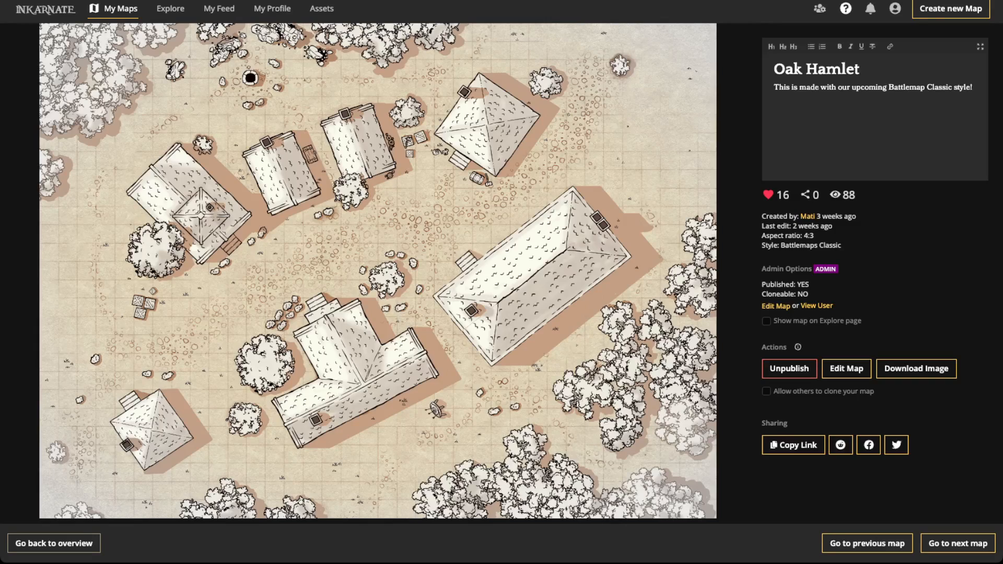
{"action": "key", "text": "alt+Left"}
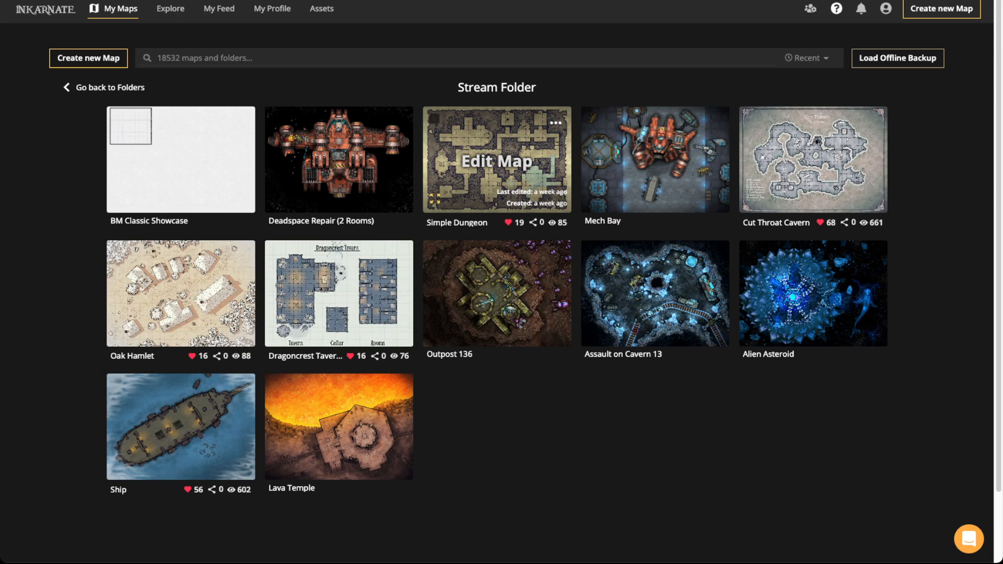
{"action": "left_click", "coordinate": [497, 160]}
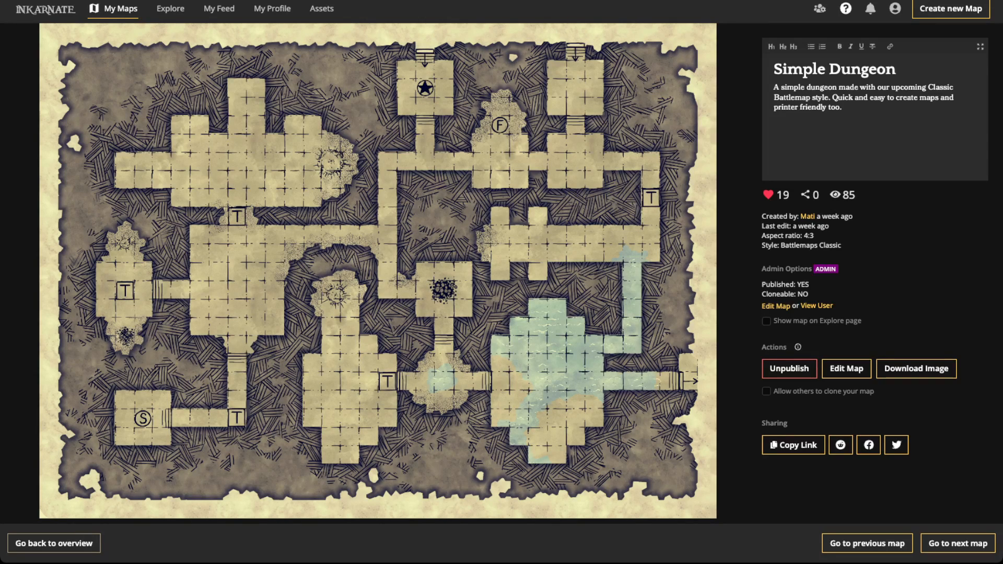
{"action": "key", "text": "alt+Left"}
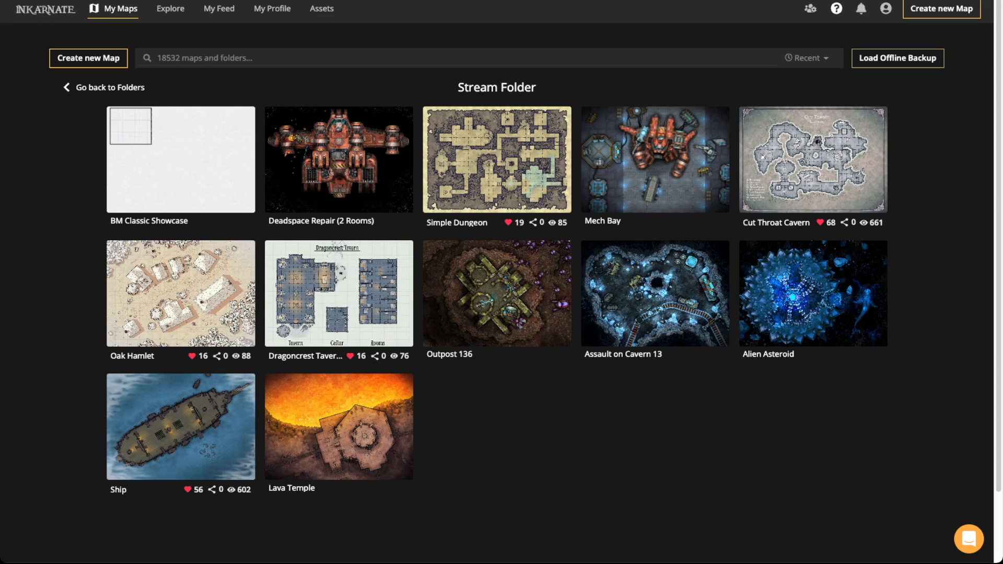
Step: Open the BM Classic Showcase map for editing and delete its existing room
{"action": "mouse_move", "coordinate": [181, 162]}
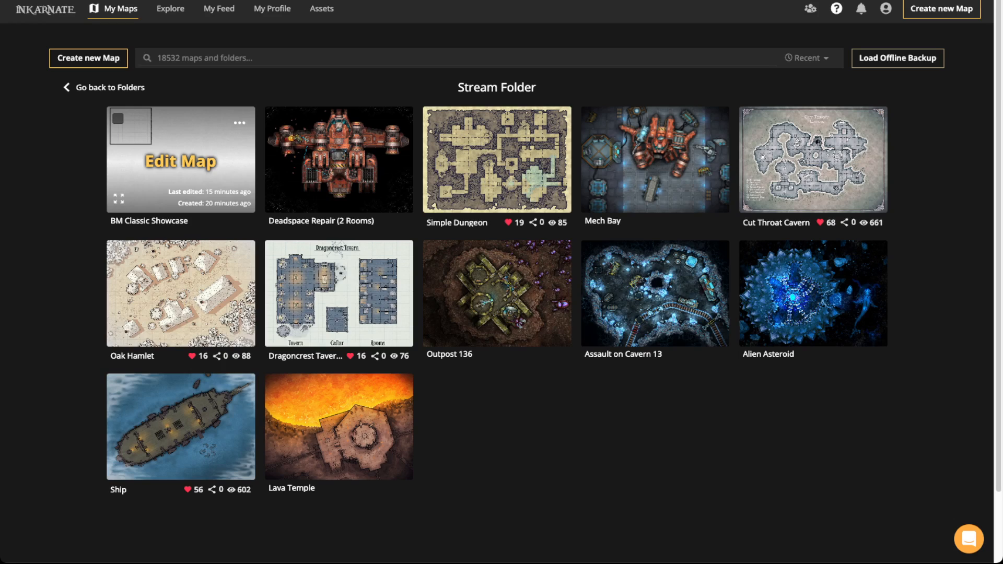
{"action": "left_click", "coordinate": [181, 162]}
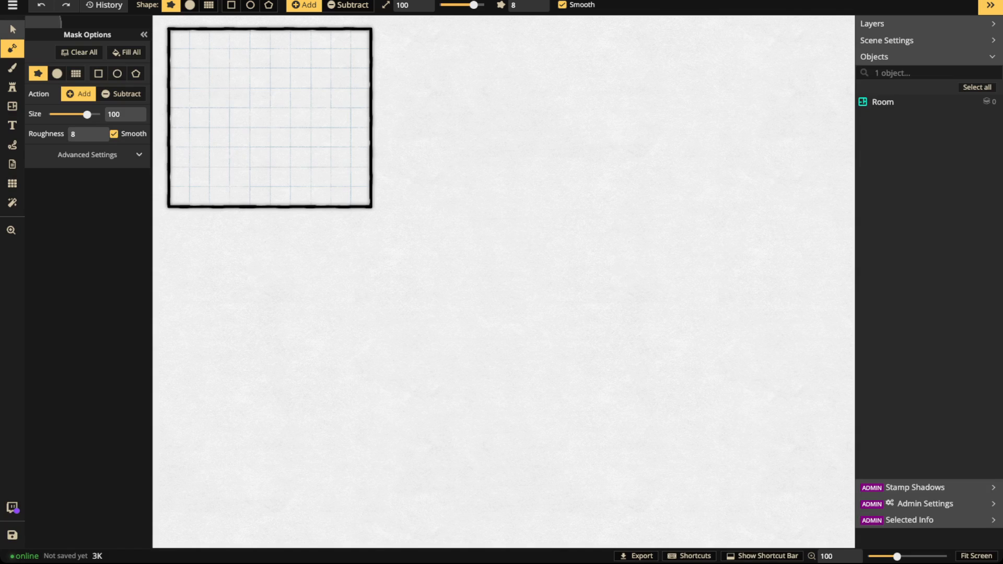
{"action": "left_click", "coordinate": [12, 26]}
{"action": "left_click_drag", "start_coordinate": [270, 118], "coordinate": [472, 257]}
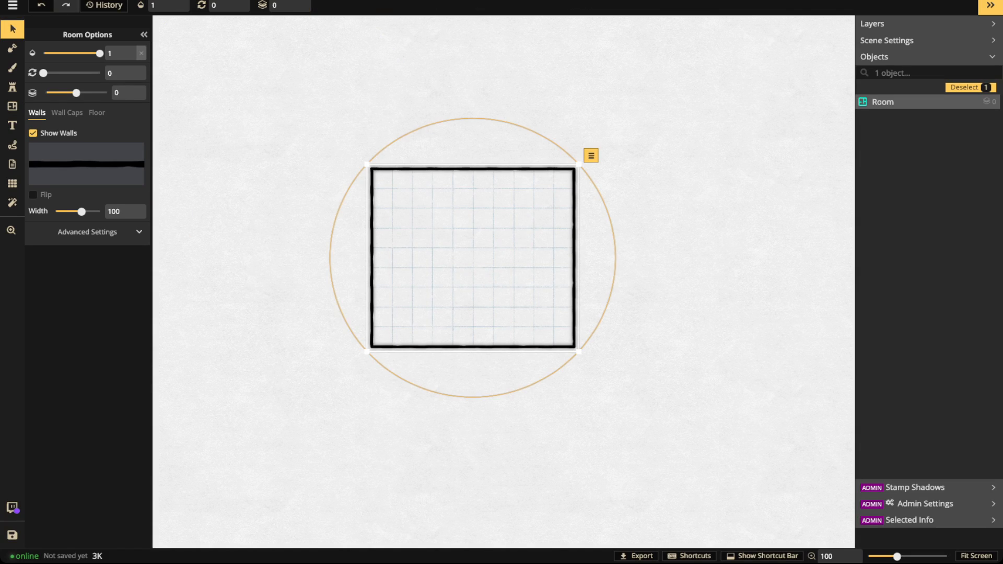
{"action": "key", "text": "Delete"}
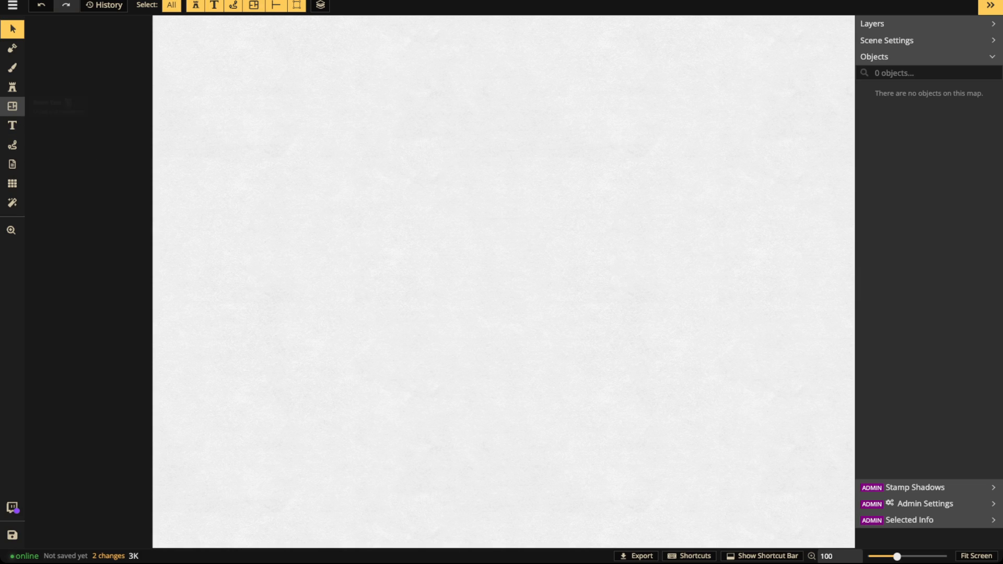
Step: Start the room tool and pick the solid black Wall from Walls and Doors as wall texture, with Custom Assets filtered out
{"action": "key", "text": "r"}
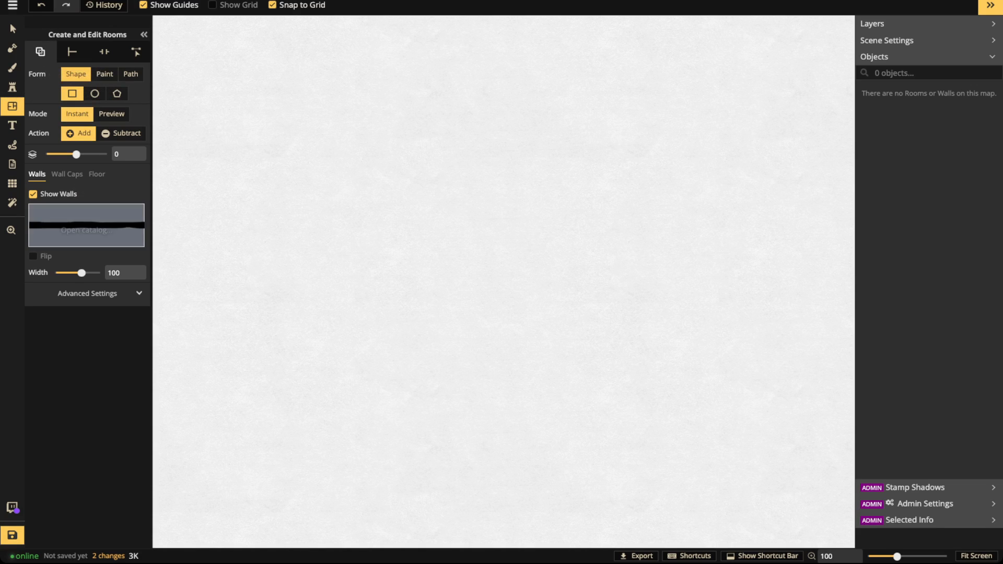
{"action": "left_click", "coordinate": [86, 230]}
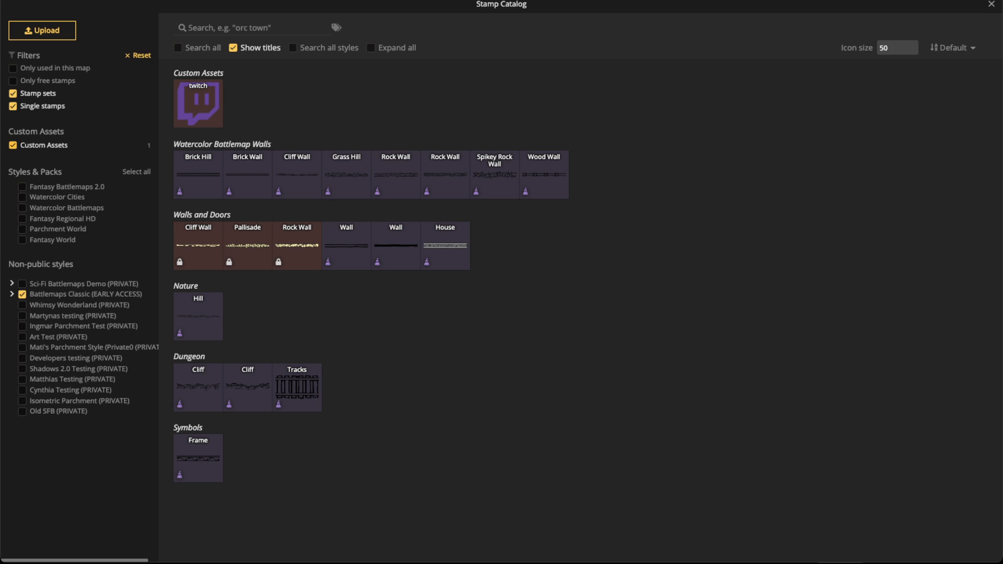
{"action": "left_click", "coordinate": [13, 145]}
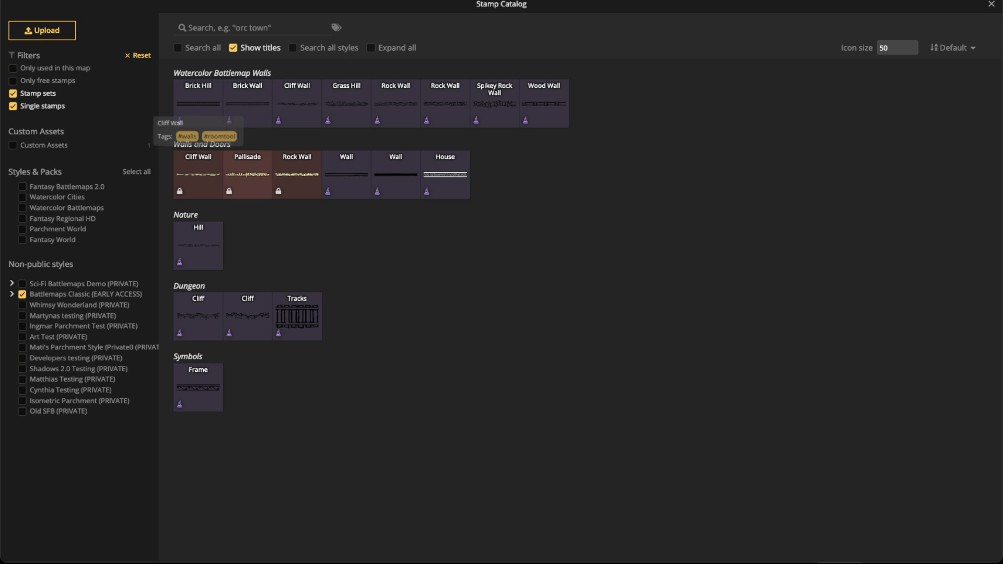
{"action": "left_click", "coordinate": [396, 174]}
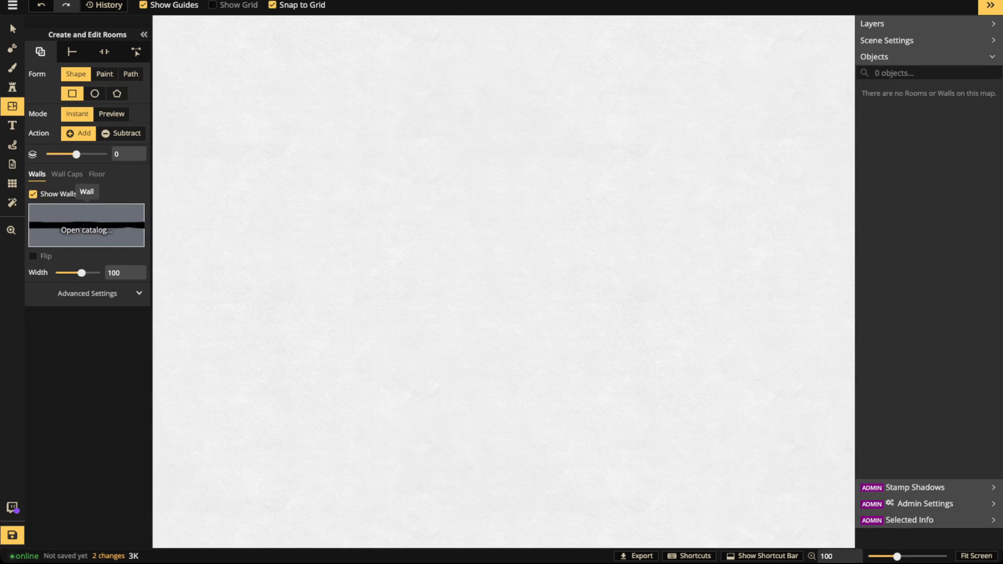
Step: Enable wall caps for the room and pick the solid black Wall cap from Walls and Doors
{"action": "left_click", "coordinate": [66, 174]}
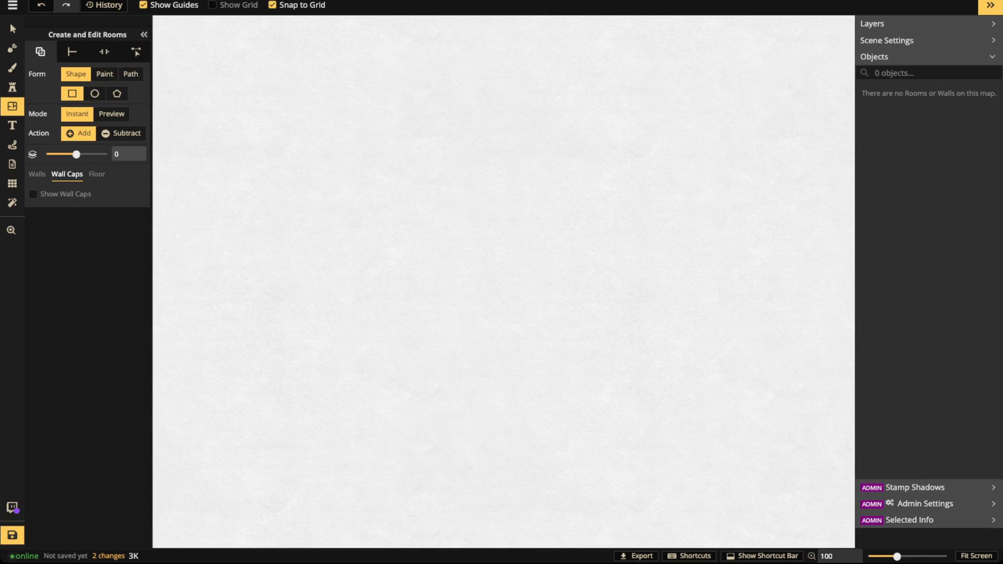
{"action": "left_click", "coordinate": [33, 194]}
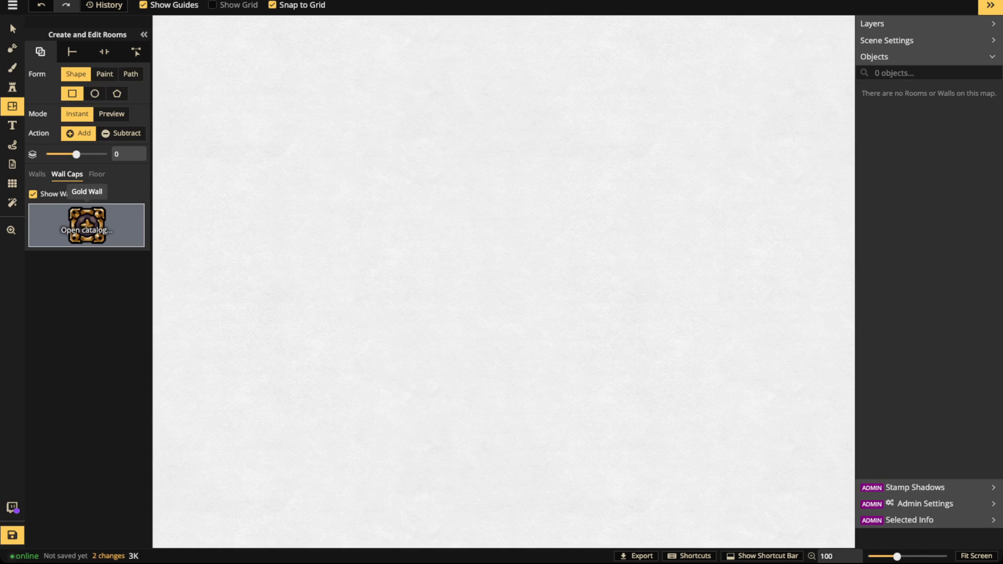
{"action": "left_click", "coordinate": [86, 226]}
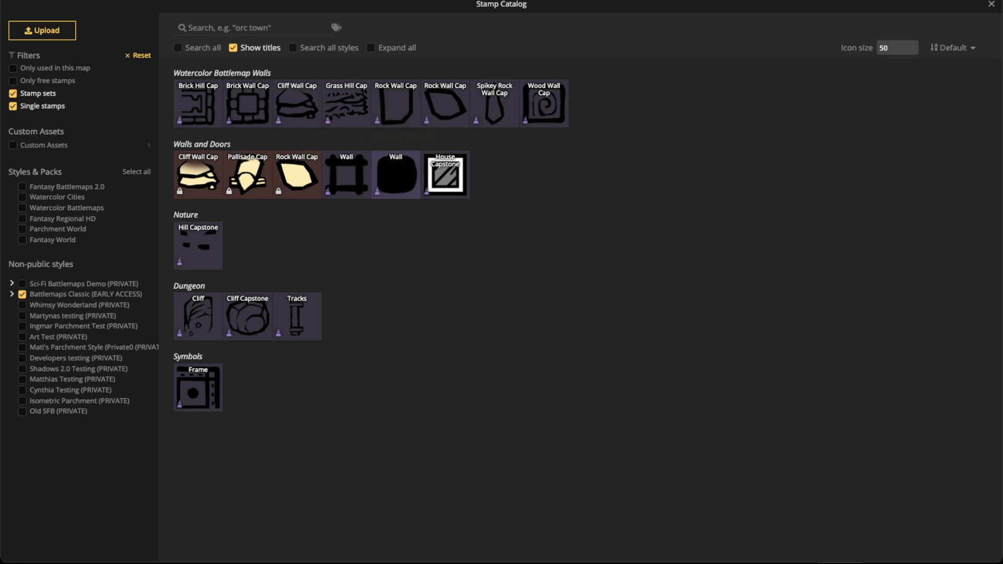
{"action": "left_click", "coordinate": [396, 175]}
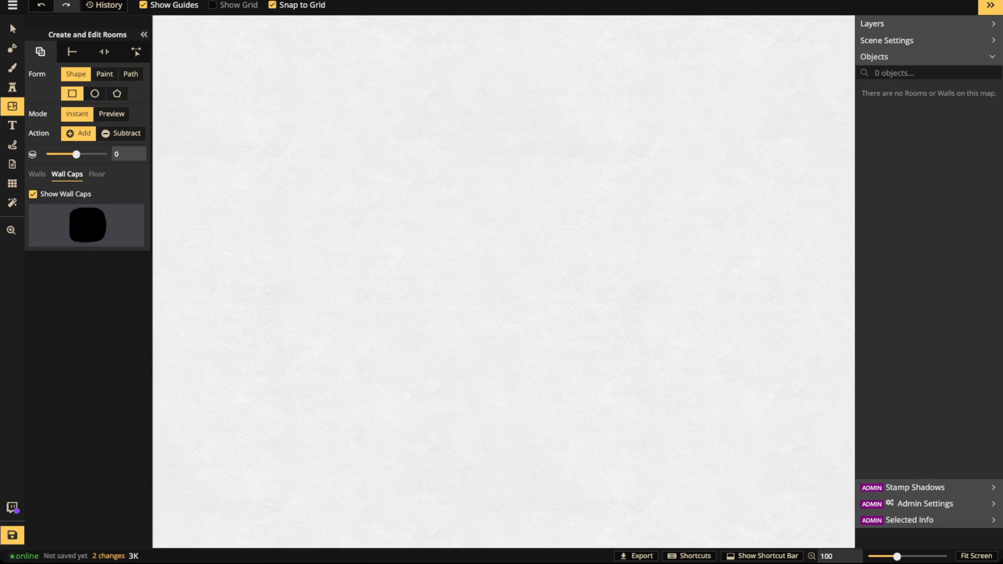
Step: Set the floor to the white Notebook Paper texture with Custom Assets filtered out, and draw a large rectangular room mid-map
{"action": "left_click", "coordinate": [97, 174]}
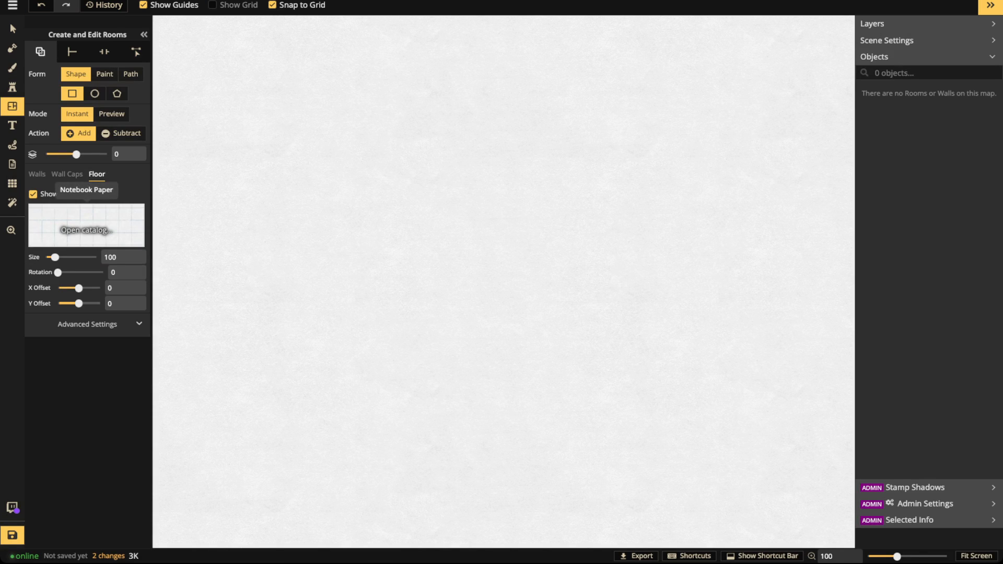
{"action": "left_click", "coordinate": [86, 230]}
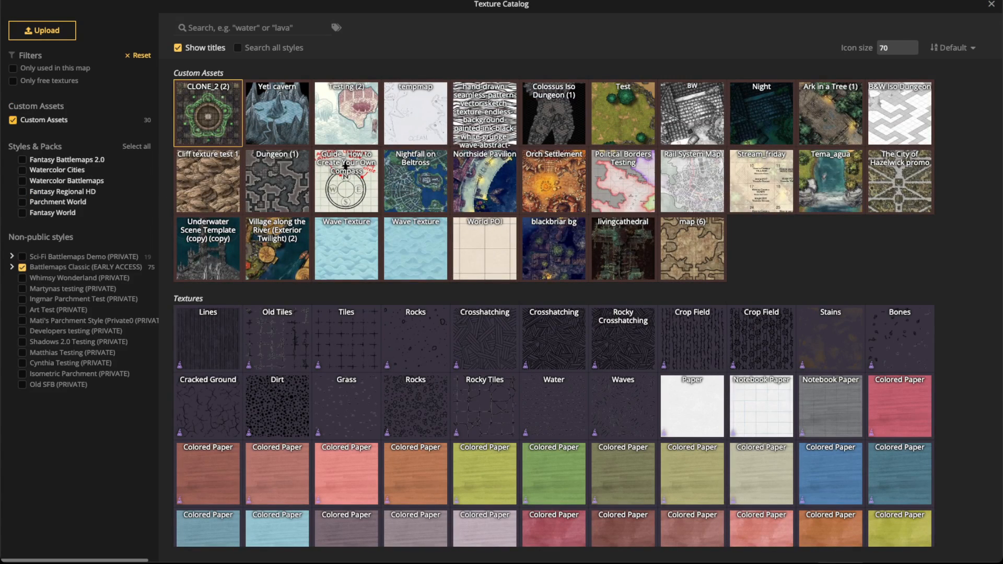
{"action": "left_click", "coordinate": [13, 120]}
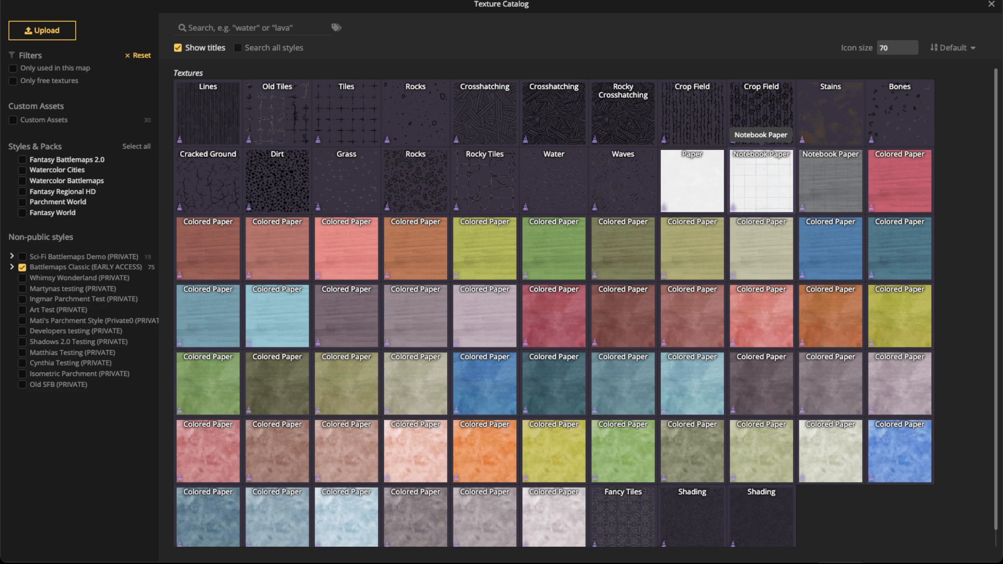
{"action": "left_click", "coordinate": [761, 172]}
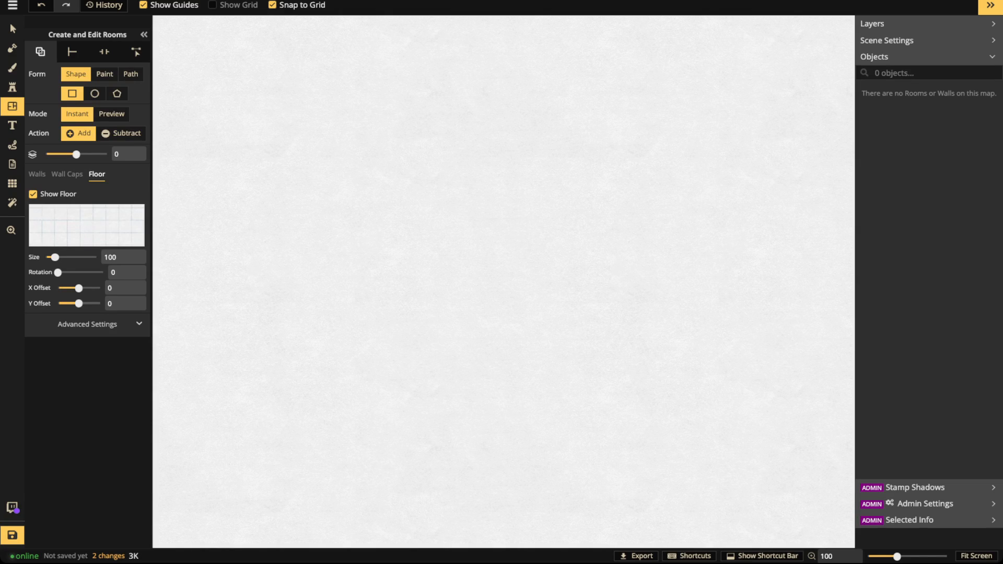
{"action": "left_click_drag", "start_coordinate": [354, 173], "coordinate": [618, 410]}
Step: Try moving, rotating and scaling the room, and undo those transformations
{"action": "key", "text": "v"}
{"action": "left_click_drag", "start_coordinate": [497, 272], "coordinate": [472, 226]}
{"action": "left_click_drag", "start_coordinate": [664, 268], "coordinate": [290, 324]}
{"action": "left_click_drag", "start_coordinate": [645, 107], "coordinate": [585, 163]}
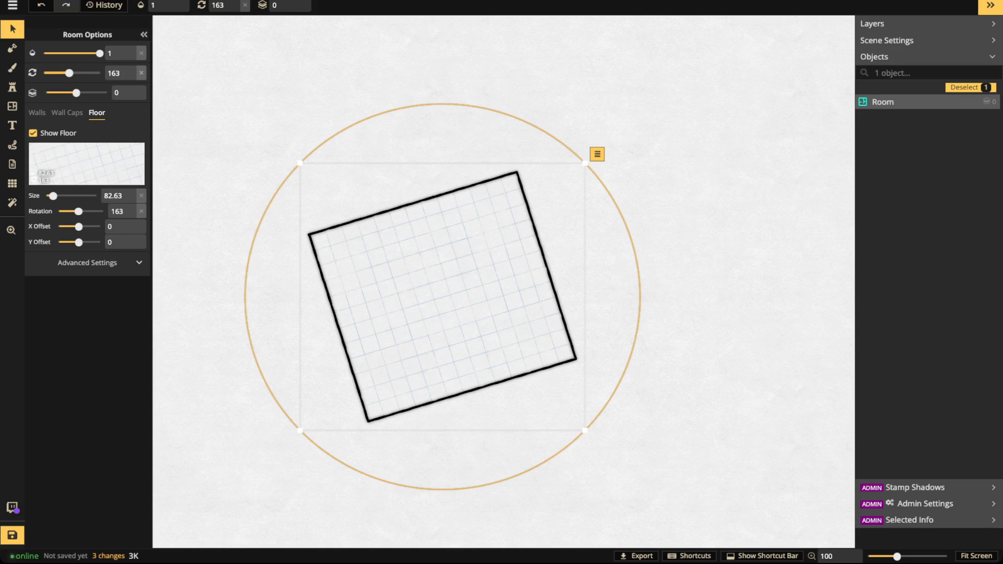
{"action": "key", "text": "Escape"}
{"action": "key", "text": "ctrl+z"}
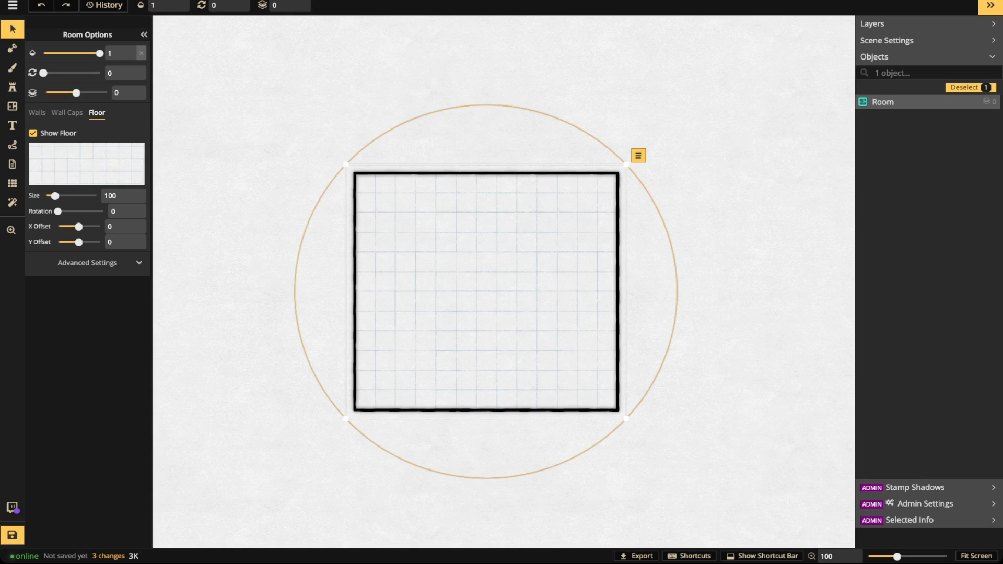
Step: Extend the room with rectangular corridors running north and east, a northeast room, and a small square room south of it
{"action": "left_click", "coordinate": [12, 106]}
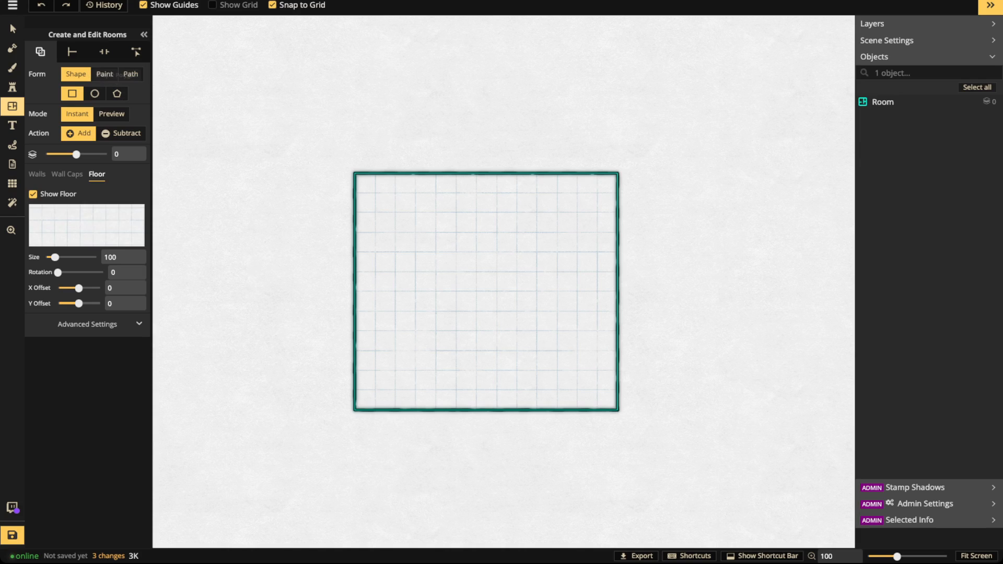
{"action": "scroll", "coordinate": [459, 240], "scroll_direction": "down", "scroll_amount": 2}
{"action": "scroll", "coordinate": [458, 237], "scroll_direction": "down", "scroll_amount": 2}
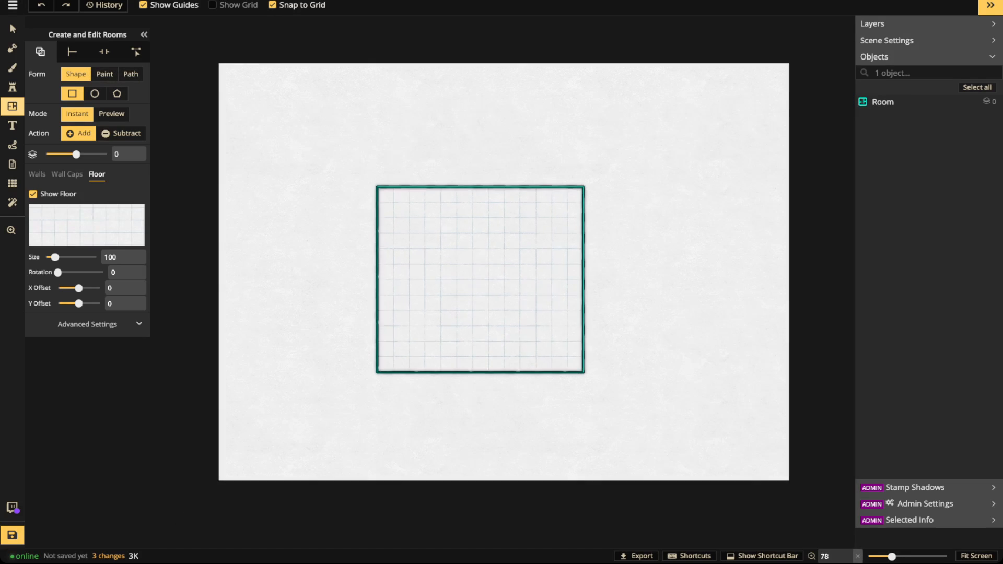
{"action": "left_click_drag", "start_coordinate": [457, 140], "coordinate": [485, 238]}
{"action": "left_click_drag", "start_coordinate": [425, 109], "coordinate": [585, 140]}
{"action": "left_click_drag", "start_coordinate": [457, 125], "coordinate": [488, 173]}
{"action": "left_click_drag", "start_coordinate": [567, 93], "coordinate": [695, 296]}
{"action": "left_click_drag", "start_coordinate": [646, 264], "coordinate": [726, 342]}
Step: Add rectangles for a southwest room, a south corridor, a west passage to a northwest room with an alcove, and a southeast corner block
{"action": "left_click_drag", "start_coordinate": [298, 325], "coordinate": [425, 403]}
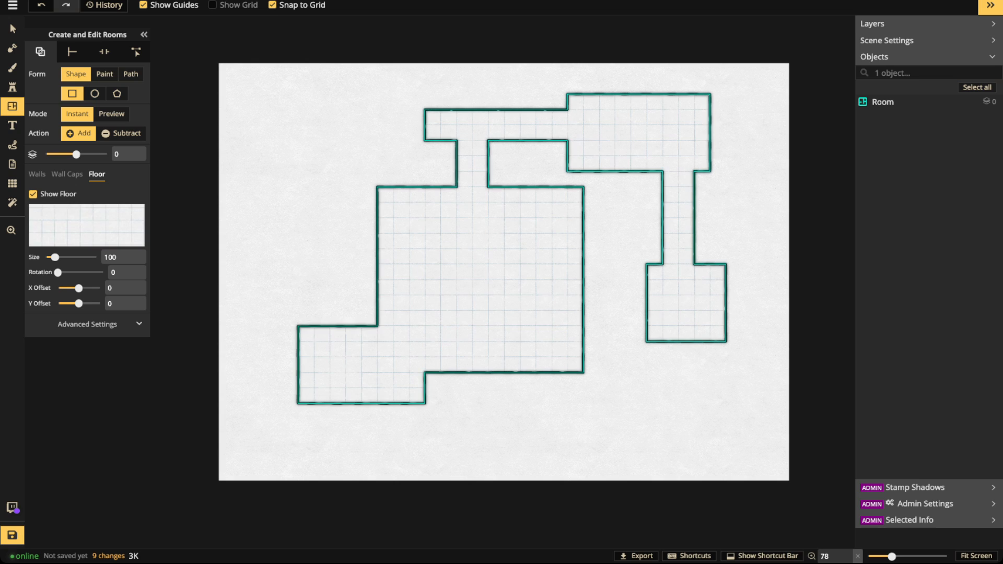
{"action": "left_click_drag", "start_coordinate": [472, 355], "coordinate": [504, 449]}
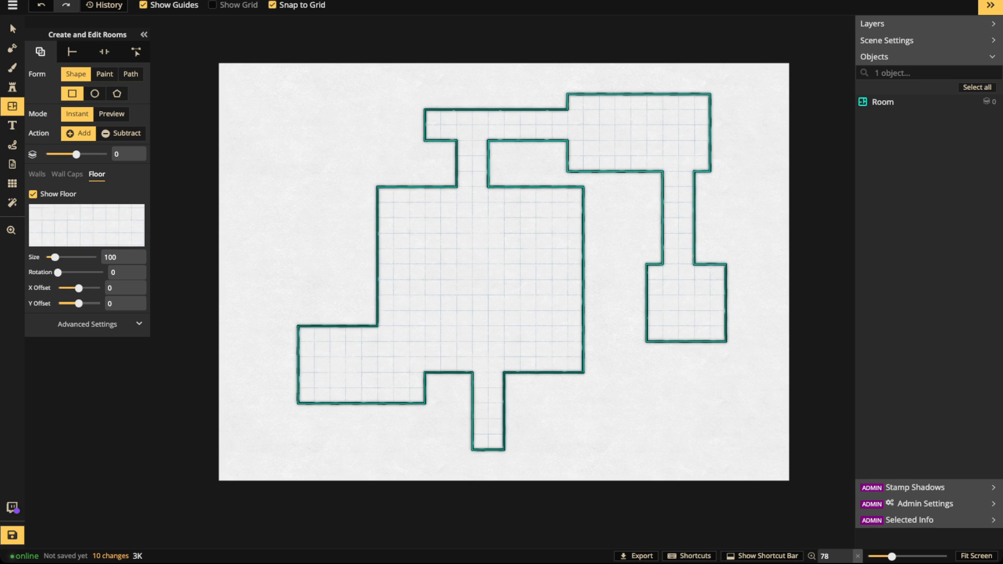
{"action": "left_click_drag", "start_coordinate": [329, 217], "coordinate": [377, 249]}
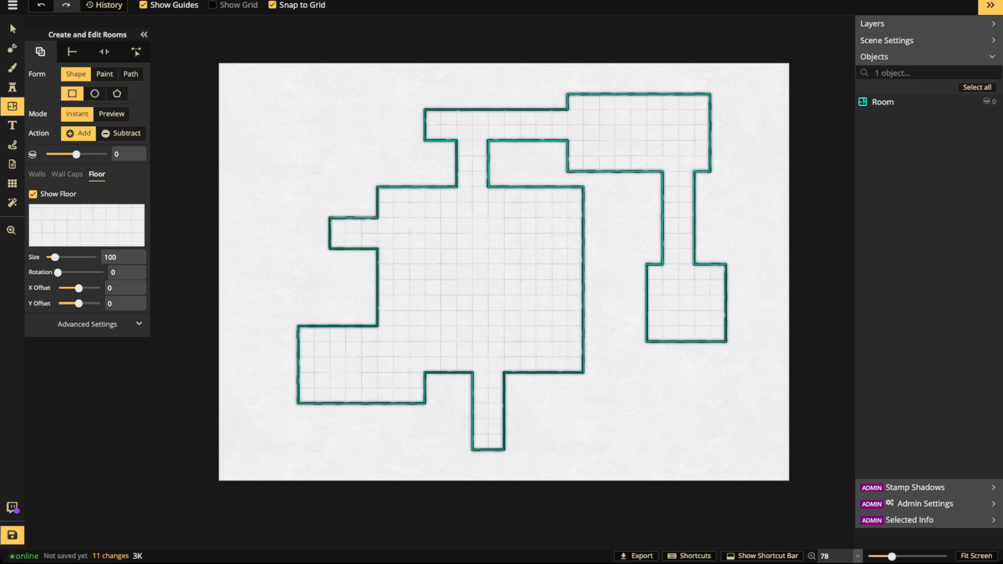
{"action": "left_click_drag", "start_coordinate": [282, 140], "coordinate": [347, 264]}
{"action": "left_click_drag", "start_coordinate": [266, 125], "coordinate": [298, 156]}
{"action": "left_click_drag", "start_coordinate": [567, 357], "coordinate": [616, 403]}
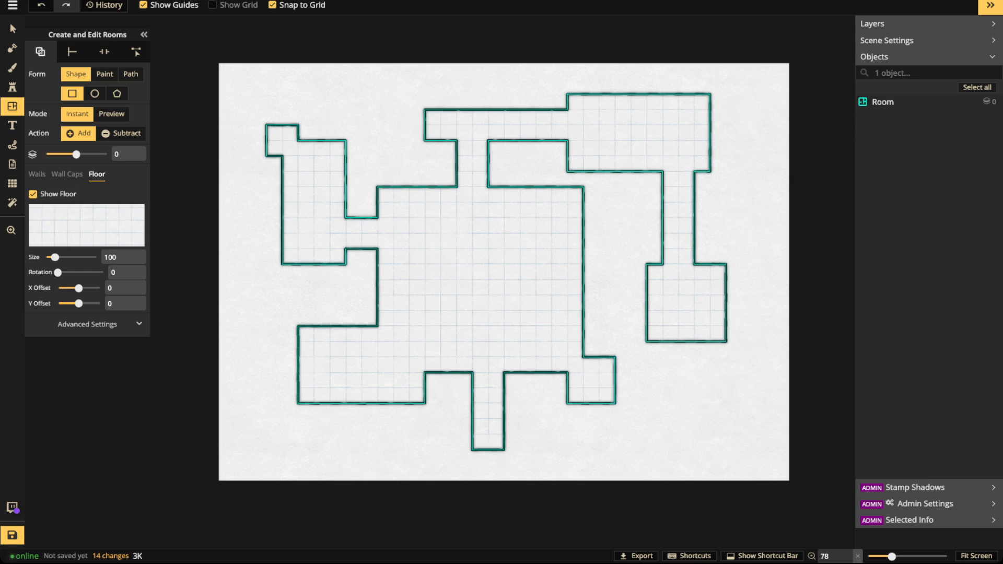
Step: Add a circular area at the southwest room's outer corner and a larger circle bulging from the main room's east wall
{"action": "left_click", "coordinate": [95, 93]}
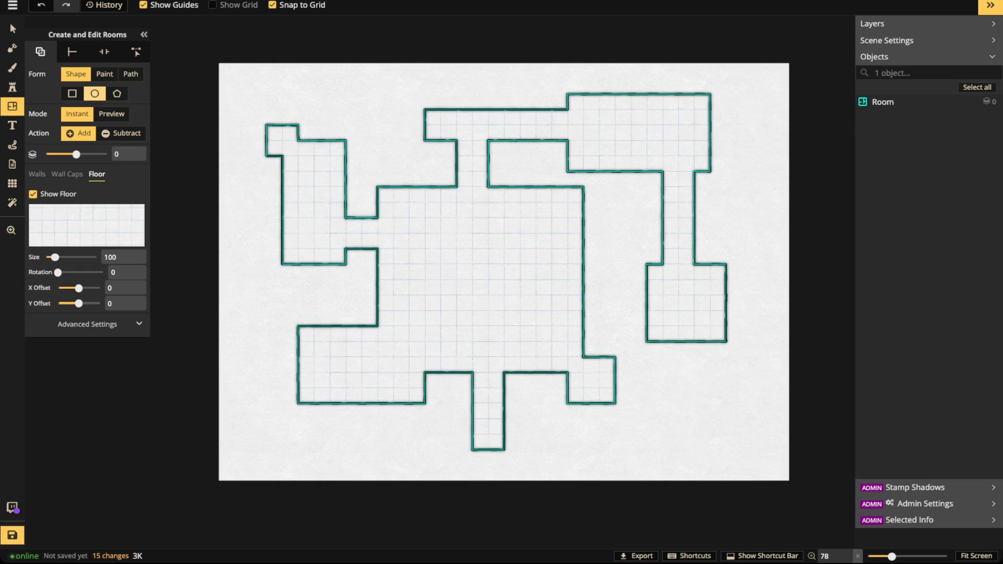
{"action": "left_click_drag", "start_coordinate": [266, 372], "coordinate": [345, 451]}
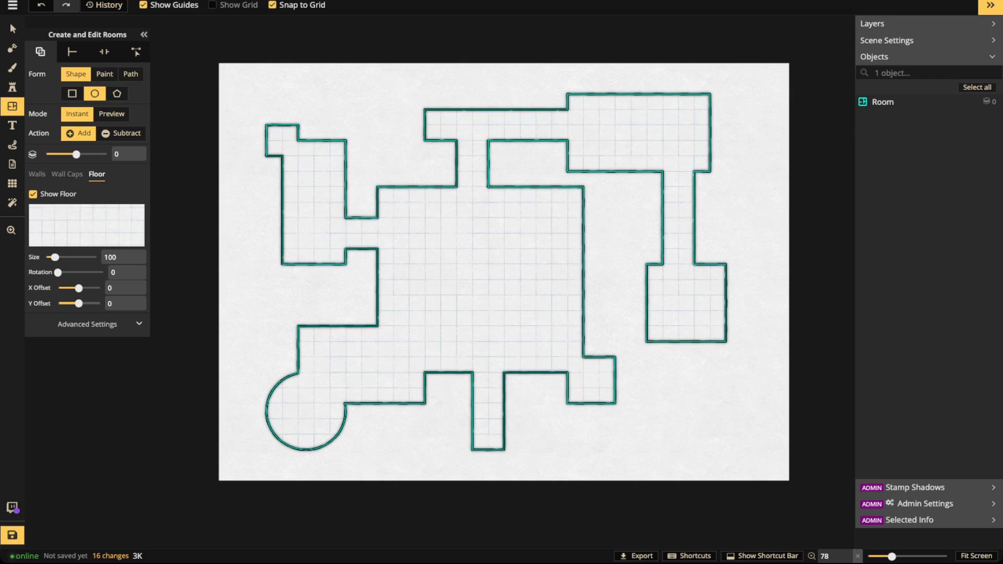
{"action": "left_click_drag", "start_coordinate": [517, 214], "coordinate": [618, 329]}
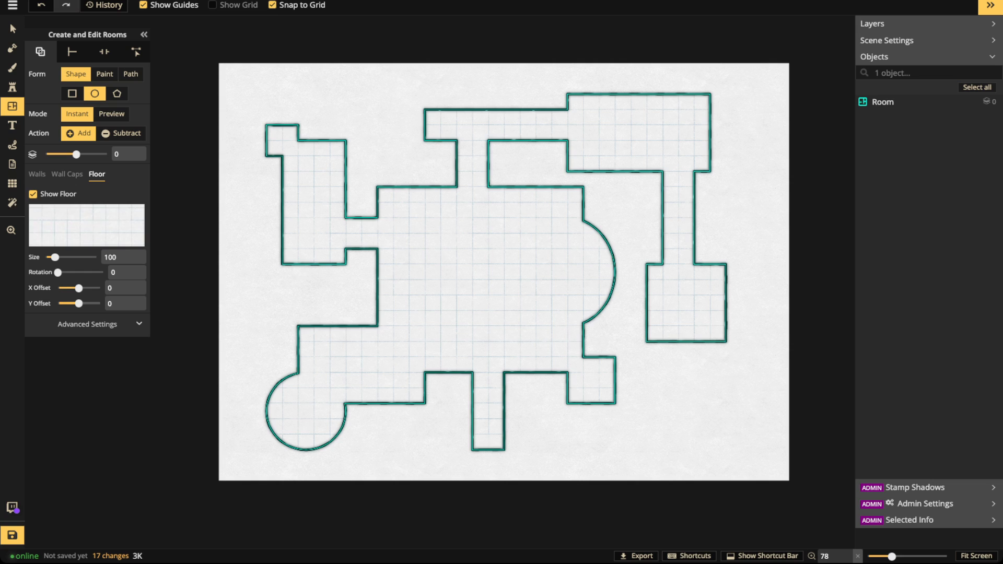
Step: Add a five-sided polygon area to the southeast corner block of the main room
{"action": "left_click", "coordinate": [117, 94]}
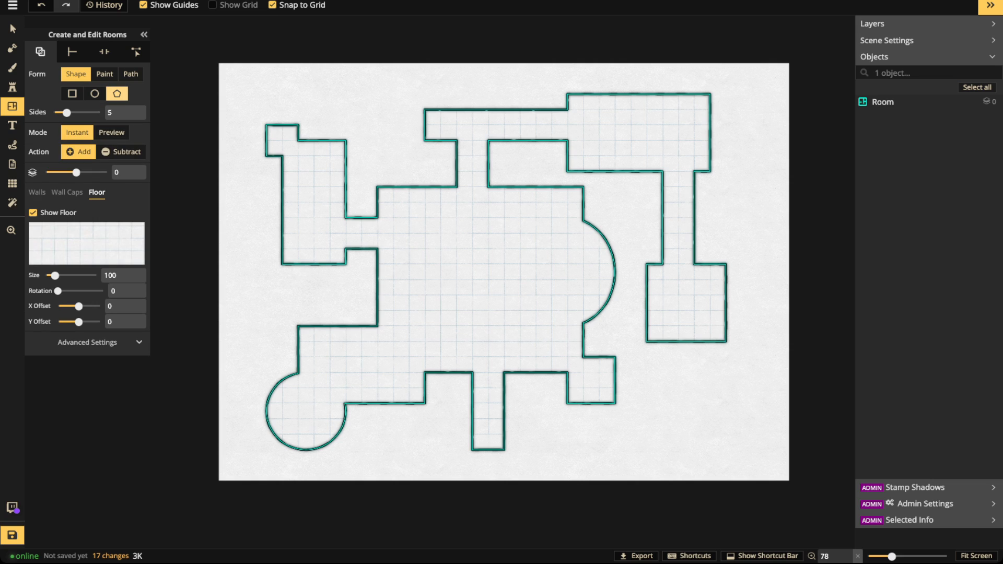
{"action": "left_click", "coordinate": [131, 107]}
{"action": "left_click", "coordinate": [132, 108]}
{"action": "left_click", "coordinate": [131, 108]}
{"action": "left_click", "coordinate": [131, 116]}
{"action": "left_click", "coordinate": [131, 116]}
{"action": "left_click", "coordinate": [132, 116]}
{"action": "left_click_drag", "start_coordinate": [583, 372], "coordinate": [646, 448]}
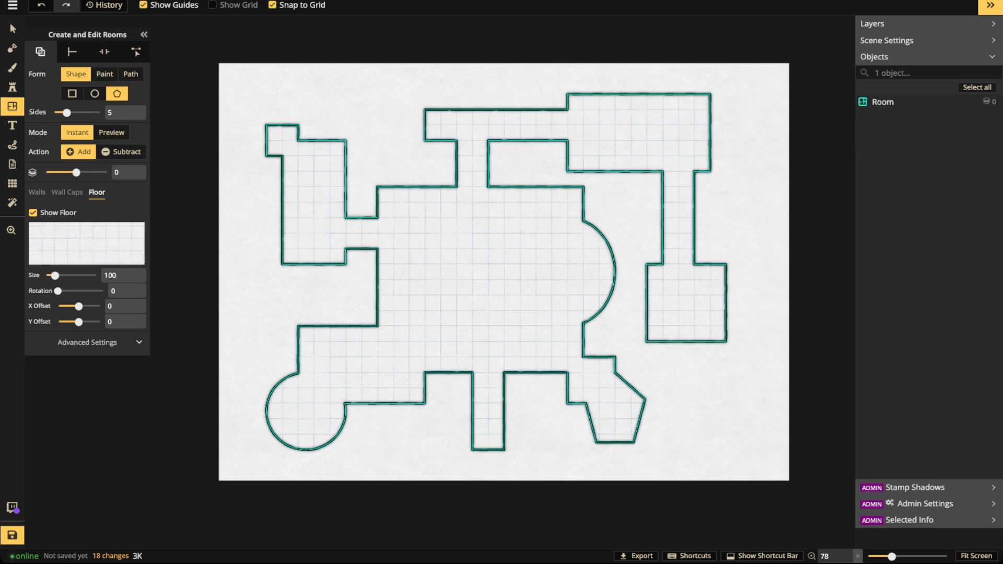
Step: Set the polygon to 6 sides and add a large and a small hexagon along the east room's south wall
{"action": "left_click", "coordinate": [131, 108]}
{"action": "left_click_drag", "start_coordinate": [679, 325], "coordinate": [758, 404]}
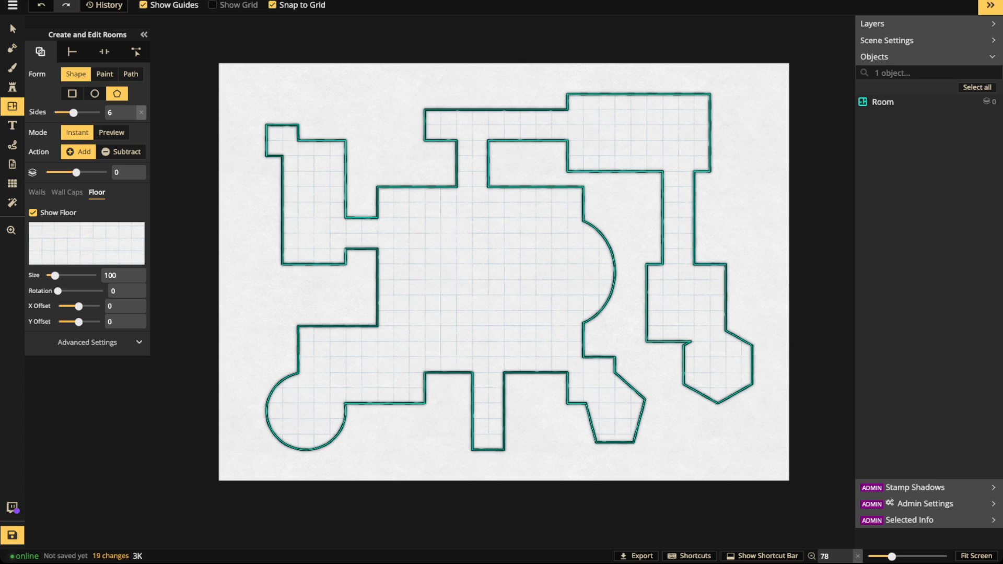
{"action": "left_click_drag", "start_coordinate": [662, 326], "coordinate": [694, 357]}
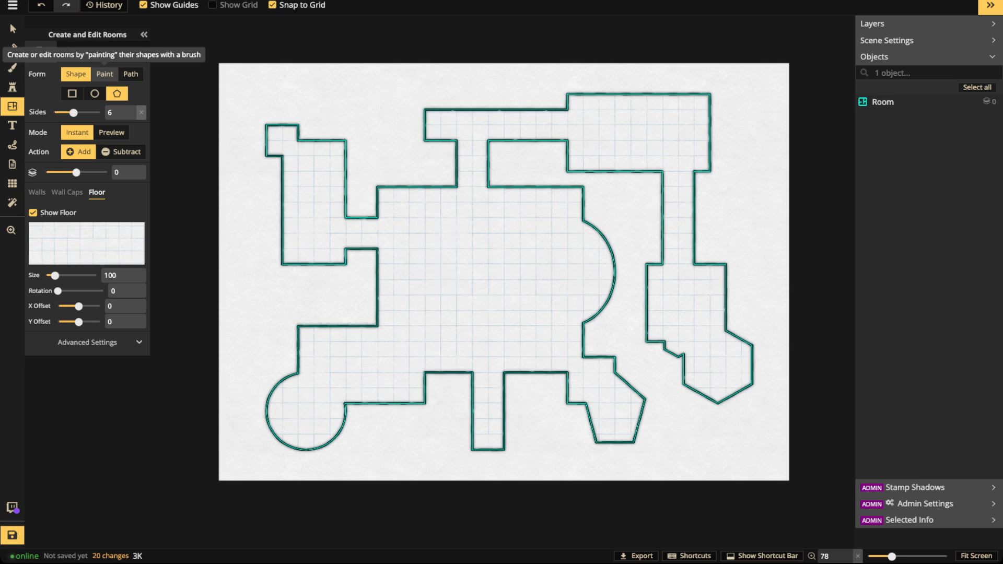
Step: Set the room paint brush size to 47 and paint irregular edges around the main room's southwest, west and north walls
{"action": "left_click", "coordinate": [105, 73]}
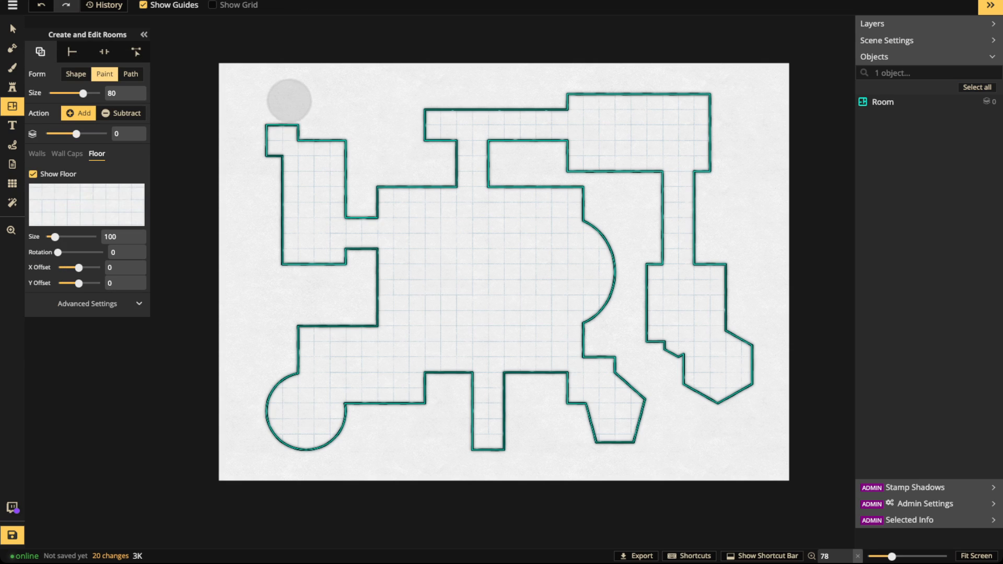
{"action": "left_click", "coordinate": [74, 94]}
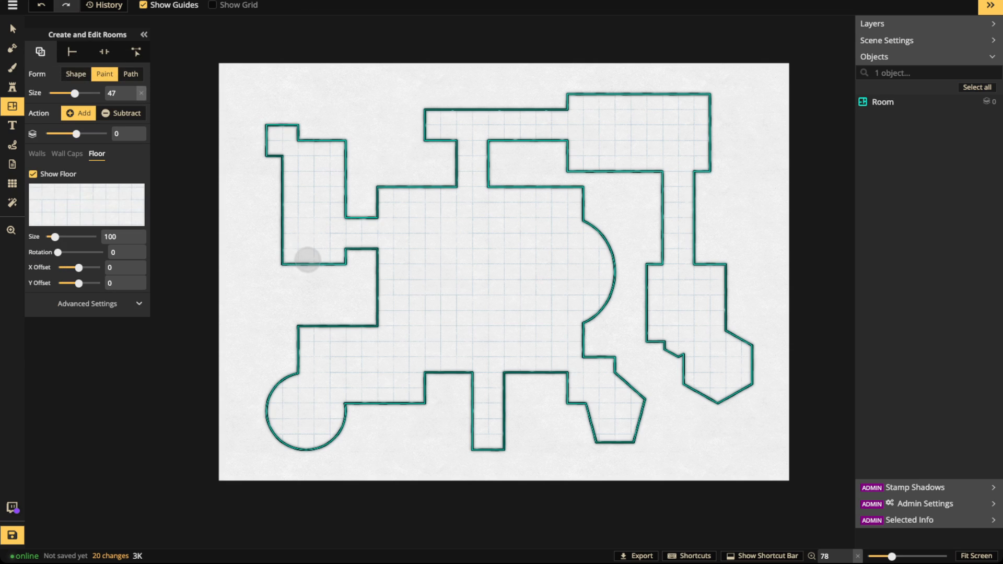
{"action": "mouse_move", "coordinate": [385, 318]}
{"action": "left_mouse_down"}
{"action": "mouse_move", "coordinate": [343, 331]}
{"action": "mouse_move", "coordinate": [377, 319]}
{"action": "mouse_move", "coordinate": [406, 273]}
{"action": "left_mouse_up"}
{"action": "mouse_move", "coordinate": [436, 364]}
{"action": "left_mouse_down"}
{"action": "mouse_move", "coordinate": [381, 404]}
{"action": "mouse_move", "coordinate": [359, 395]}
{"action": "left_mouse_up"}
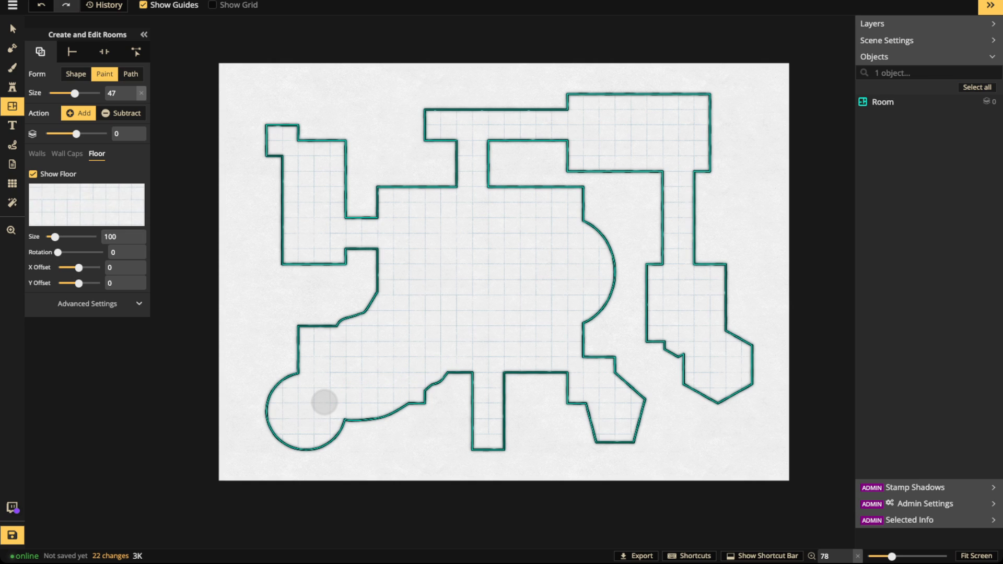
{"action": "mouse_move", "coordinate": [392, 274]}
{"action": "left_mouse_down"}
{"action": "mouse_move", "coordinate": [355, 243]}
{"action": "mouse_move", "coordinate": [340, 252]}
{"action": "mouse_move", "coordinate": [369, 261]}
{"action": "mouse_move", "coordinate": [367, 221]}
{"action": "mouse_move", "coordinate": [380, 201]}
{"action": "mouse_move", "coordinate": [444, 182]}
{"action": "mouse_move", "coordinate": [475, 200]}
{"action": "mouse_move", "coordinate": [507, 194]}
{"action": "mouse_move", "coordinate": [485, 177]}
{"action": "left_mouse_up"}
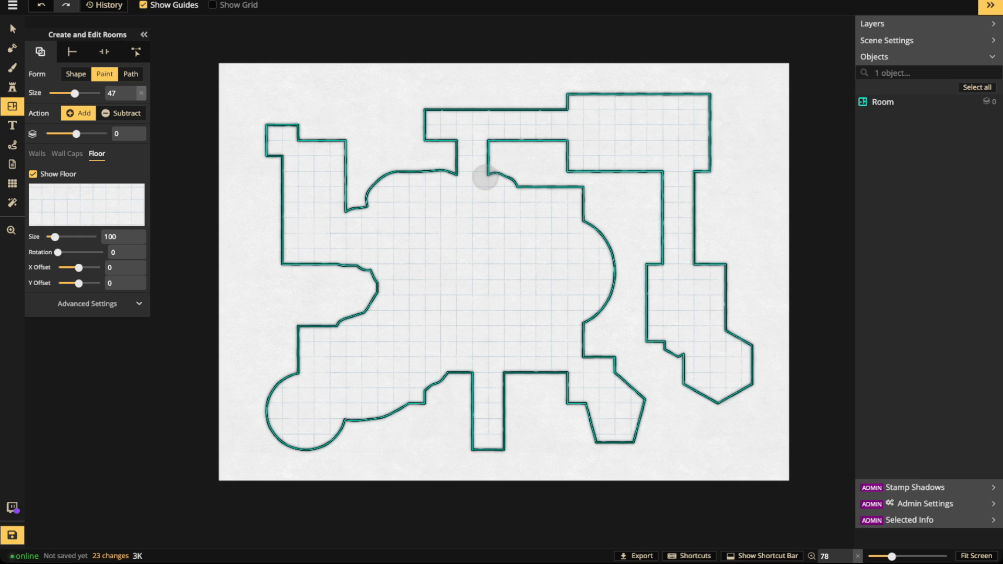
Step: Paint passages joining the main room to the east and northeast rooms, and the northwest room to the southwest room
{"action": "mouse_move", "coordinate": [594, 289]}
{"action": "left_mouse_down"}
{"action": "mouse_move", "coordinate": [667, 288]}
{"action": "mouse_move", "coordinate": [592, 273]}
{"action": "left_mouse_up"}
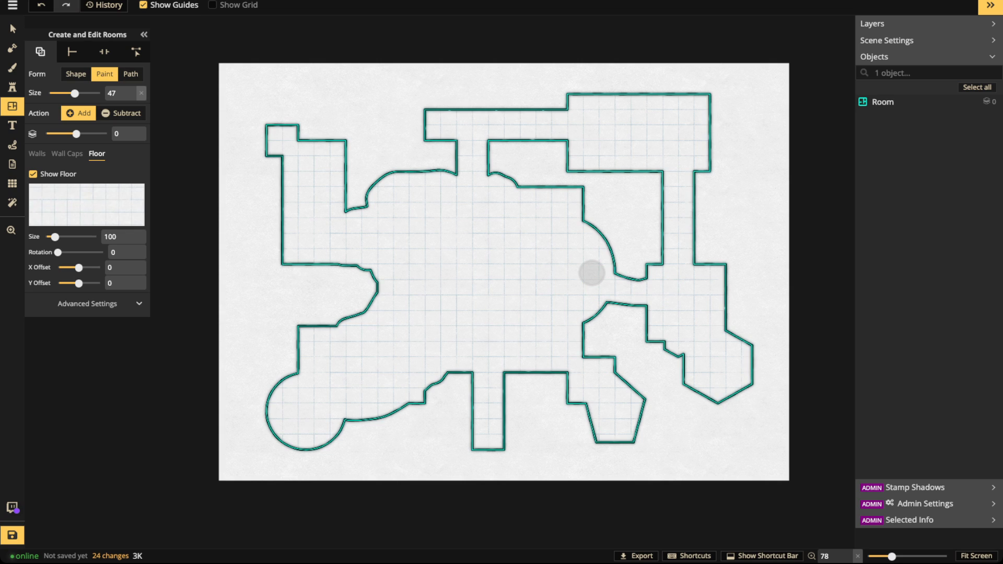
{"action": "mouse_move", "coordinate": [593, 157]}
{"action": "left_mouse_down"}
{"action": "mouse_move", "coordinate": [566, 200]}
{"action": "mouse_move", "coordinate": [575, 187]}
{"action": "left_mouse_up"}
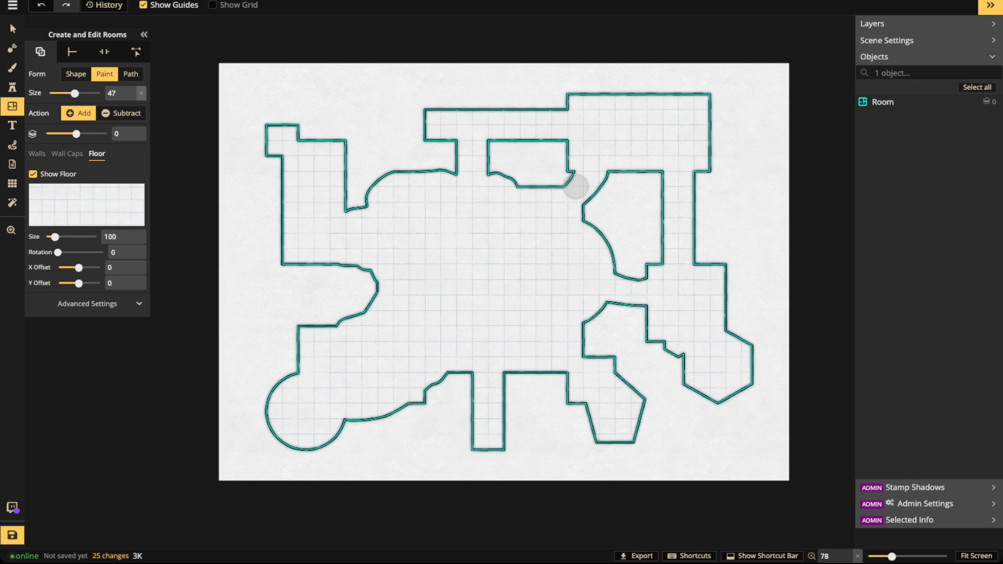
{"action": "mouse_move", "coordinate": [322, 254]}
{"action": "left_mouse_down"}
{"action": "mouse_move", "coordinate": [329, 339]}
{"action": "mouse_move", "coordinate": [317, 249]}
{"action": "left_mouse_up"}
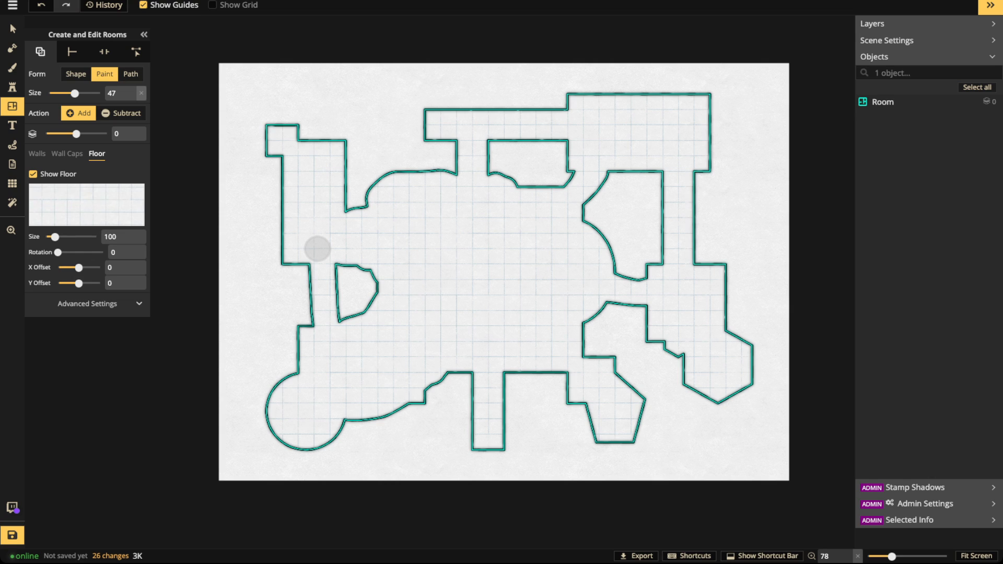
Step: Draw a curved path shape at the west end of the north corridor, add it to the room, and leave the room tool
{"action": "key", "text": "p"}
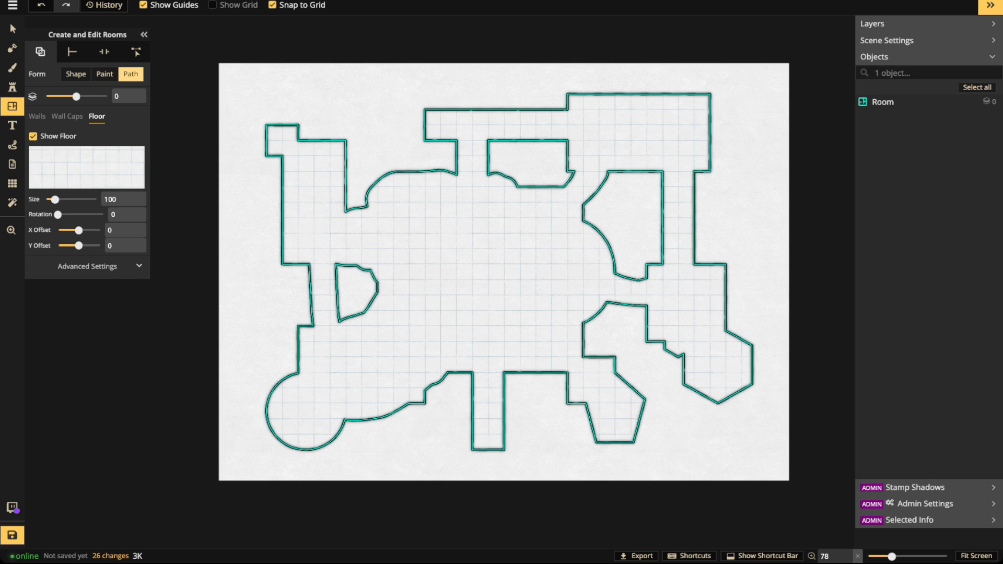
{"action": "left_click", "coordinate": [393, 140]}
{"action": "left_click", "coordinate": [440, 141]}
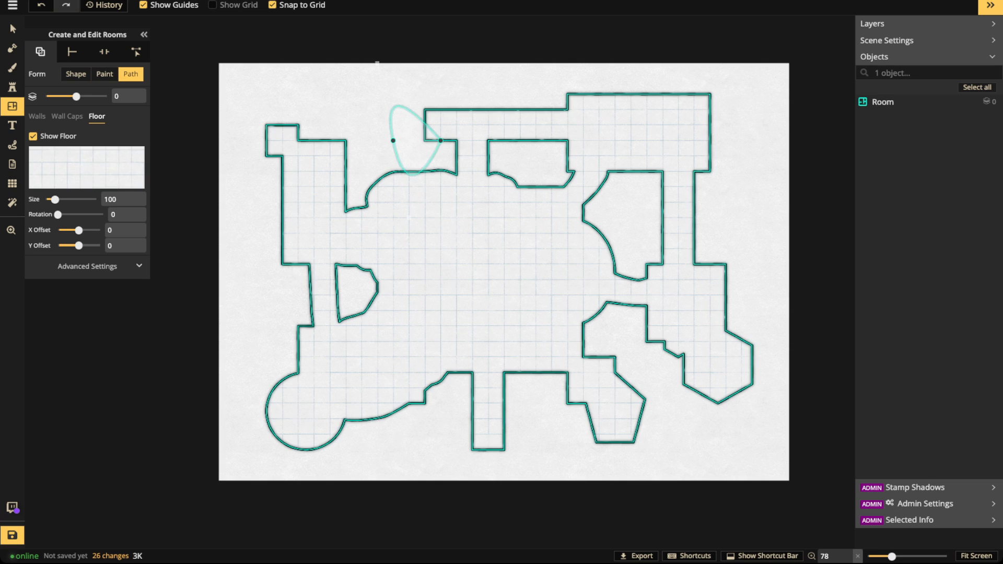
{"action": "double_click", "coordinate": [456, 141]}
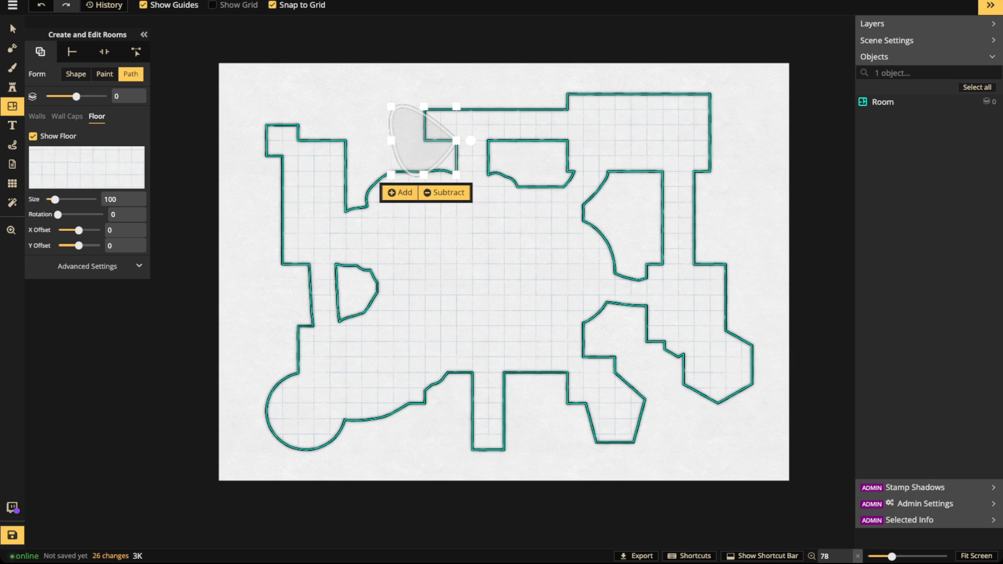
{"action": "left_click", "coordinate": [400, 193]}
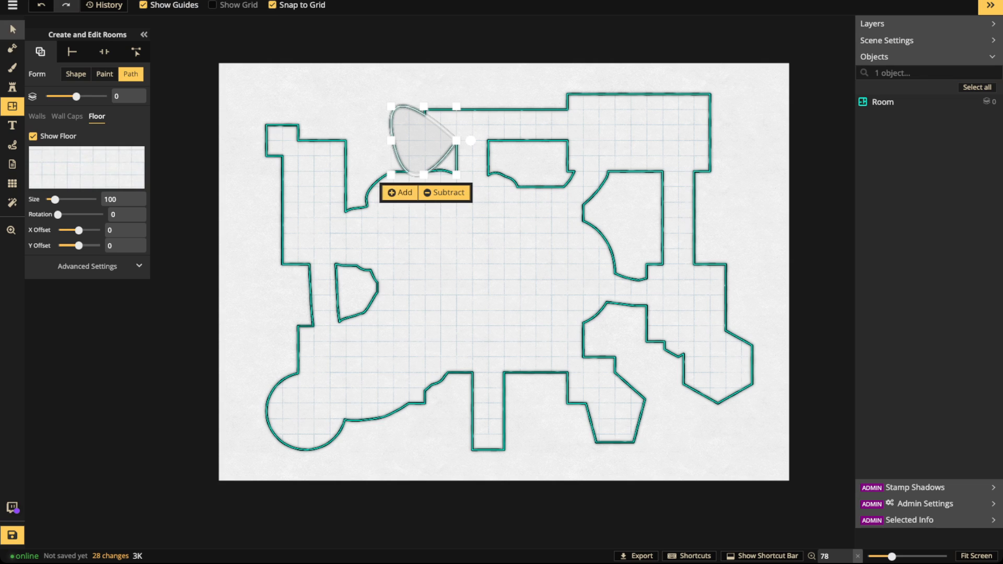
{"action": "left_click", "coordinate": [13, 29]}
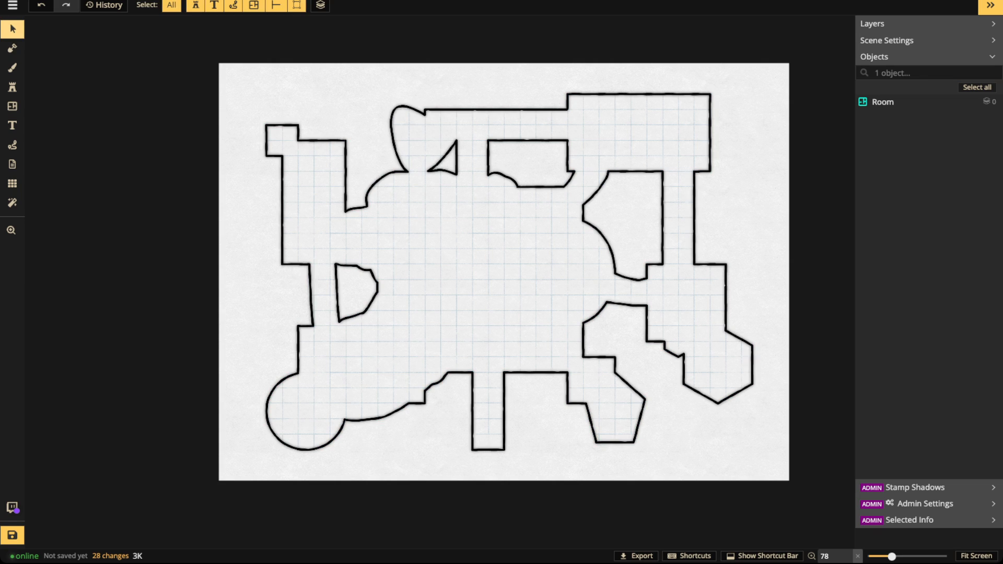
Step: Subtract with the size 47 room paint brush an oval pillar, a notch beside the southwest circle, and a diagonal strip from the main room's east wall
{"action": "left_click", "coordinate": [12, 106]}
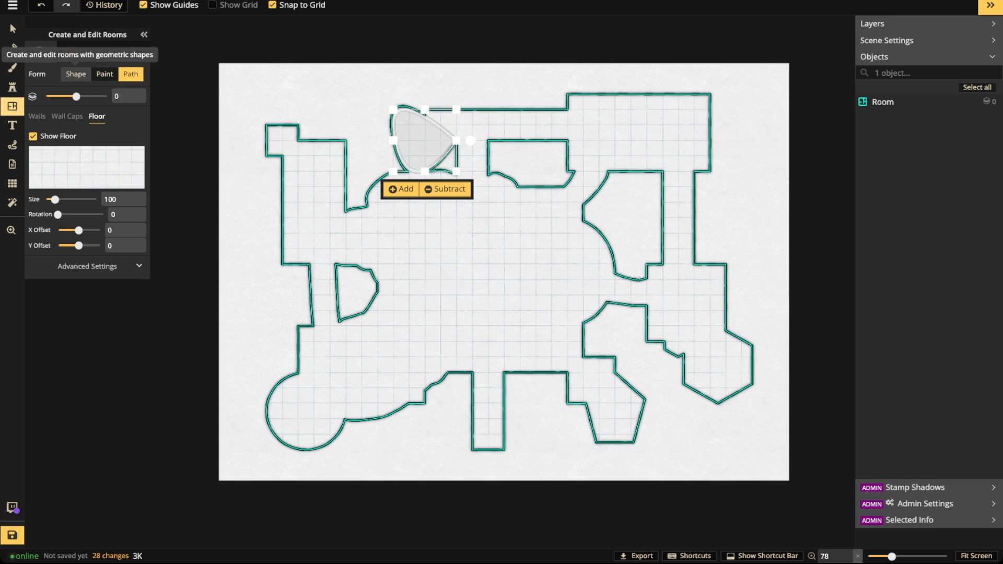
{"action": "left_click", "coordinate": [12, 106]}
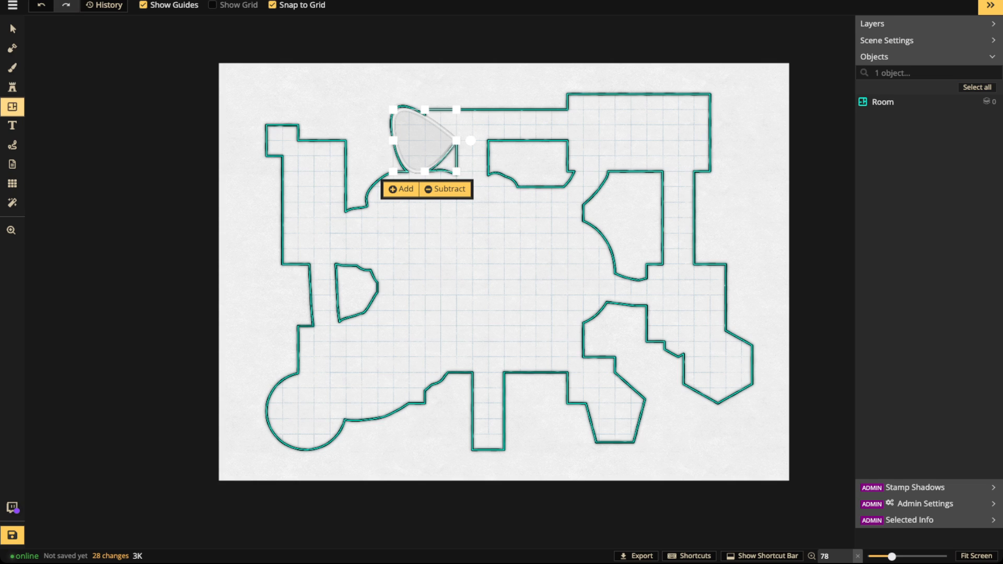
{"action": "left_click", "coordinate": [12, 106]}
{"action": "left_click", "coordinate": [104, 74]}
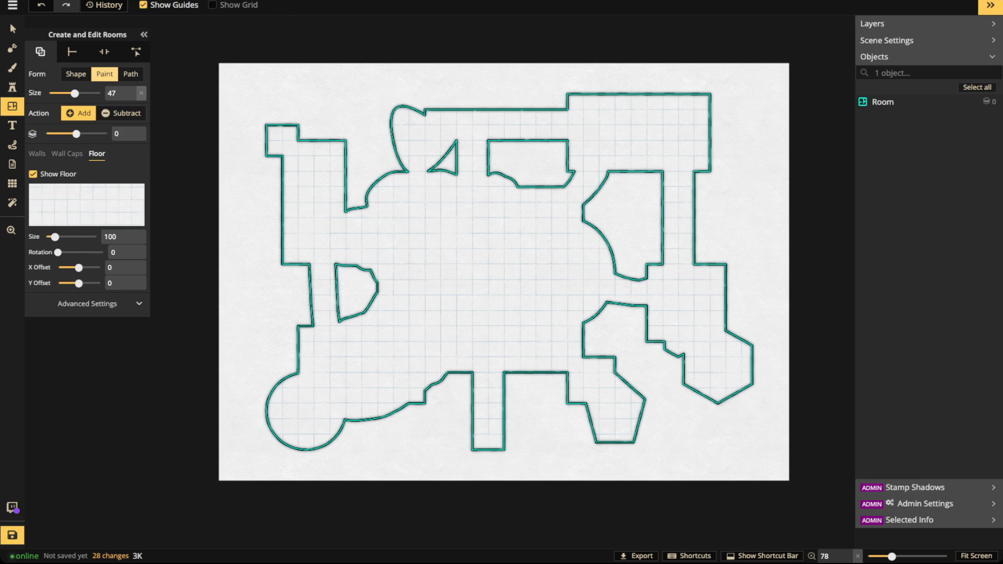
{"action": "left_click", "coordinate": [121, 113]}
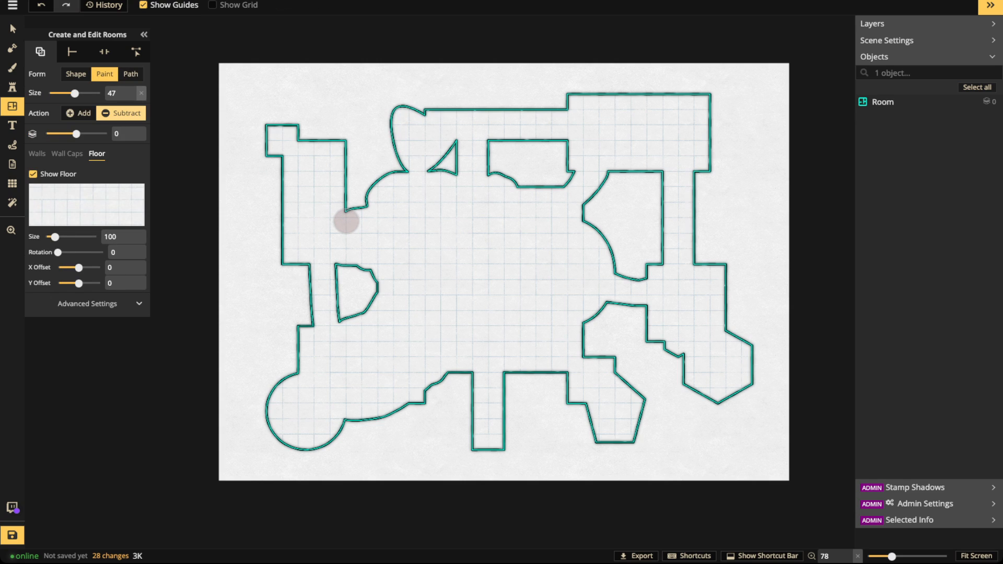
{"action": "mouse_move", "coordinate": [433, 239]}
{"action": "left_mouse_down"}
{"action": "mouse_move", "coordinate": [426, 242]}
{"action": "mouse_move", "coordinate": [440, 236]}
{"action": "left_mouse_up"}
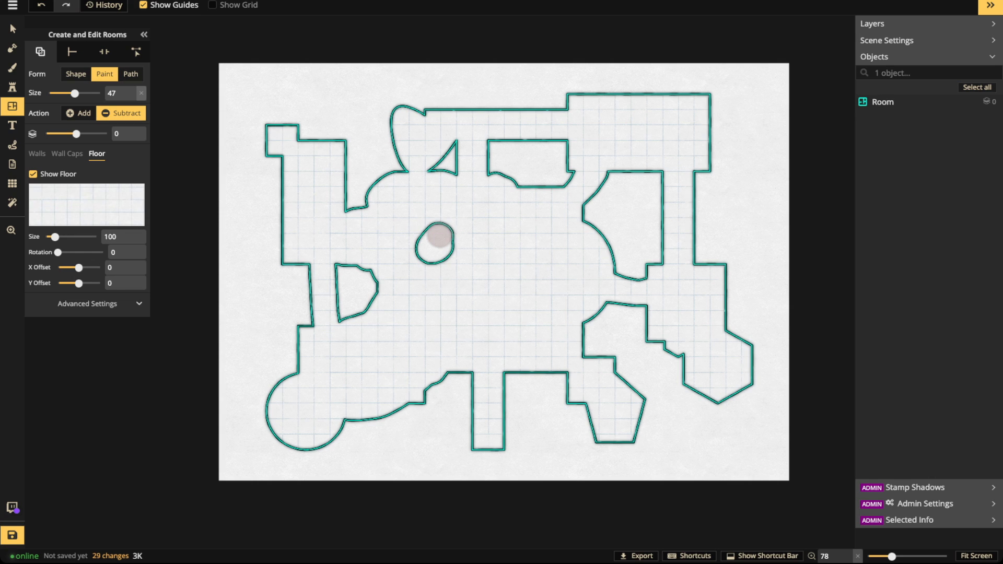
{"action": "mouse_move", "coordinate": [368, 427]}
{"action": "left_mouse_down"}
{"action": "mouse_move", "coordinate": [352, 426]}
{"action": "mouse_move", "coordinate": [330, 450]}
{"action": "left_mouse_up"}
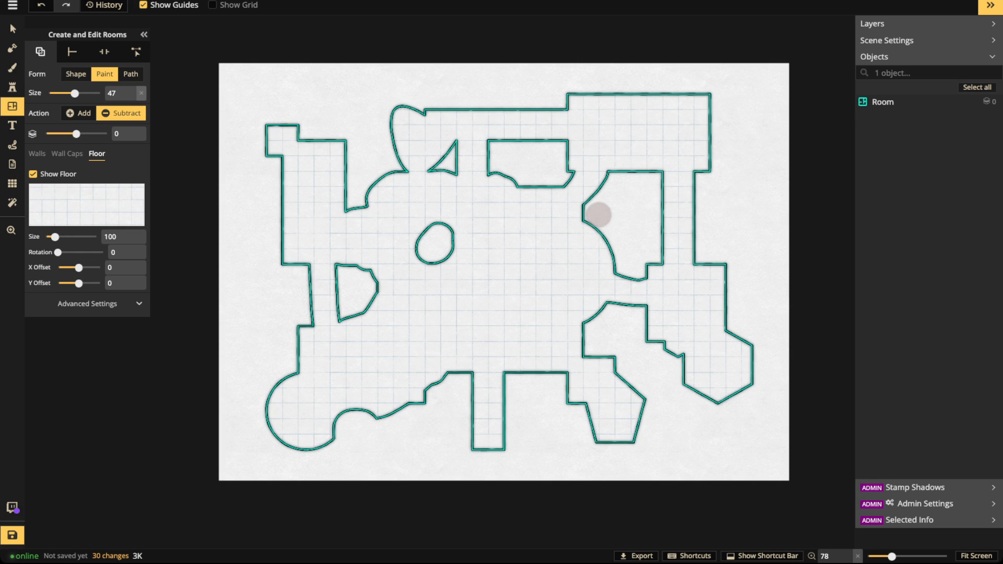
{"action": "mouse_move", "coordinate": [607, 216]}
{"action": "left_mouse_down"}
{"action": "mouse_move", "coordinate": [491, 295]}
{"action": "mouse_move", "coordinate": [537, 284]}
{"action": "mouse_move", "coordinate": [606, 243]}
{"action": "mouse_move", "coordinate": [621, 249]}
{"action": "mouse_move", "coordinate": [617, 216]}
{"action": "left_mouse_up"}
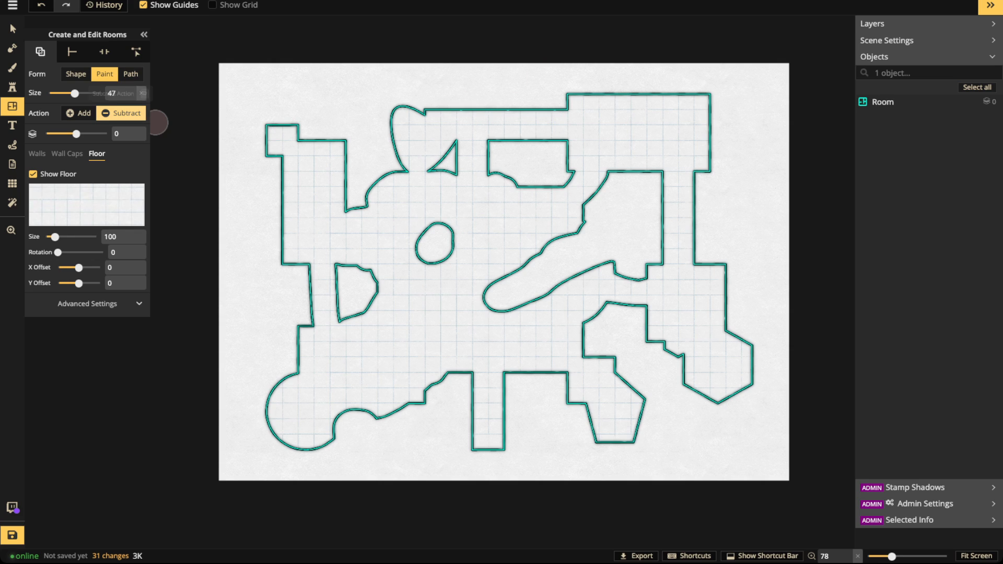
Step: Change the room's floor to the orange wood-grain Colored Paper with size 128.58, rotation 78, X offset -45.8 and Y offset 48.2
{"action": "left_click", "coordinate": [12, 28]}
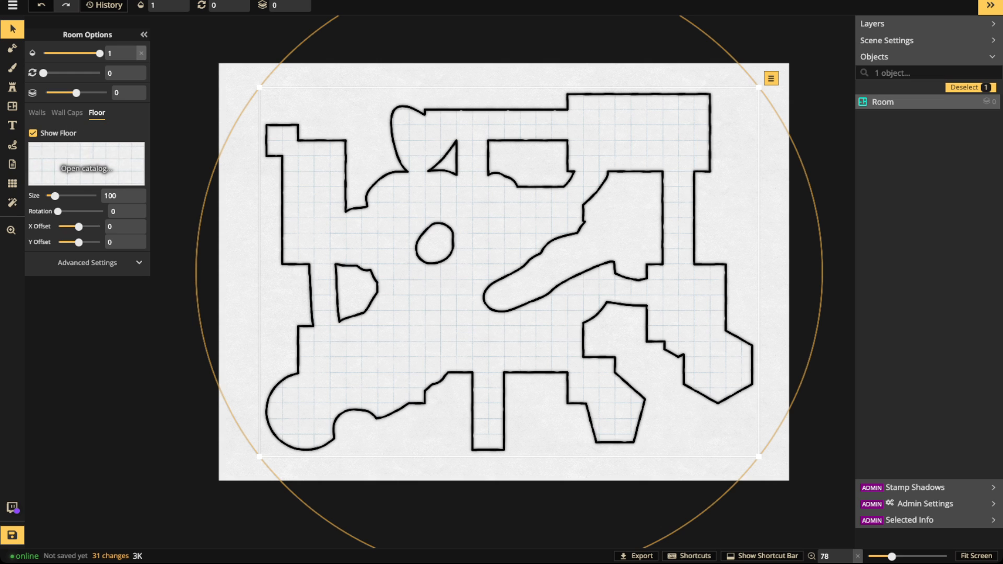
{"action": "left_click", "coordinate": [86, 163]}
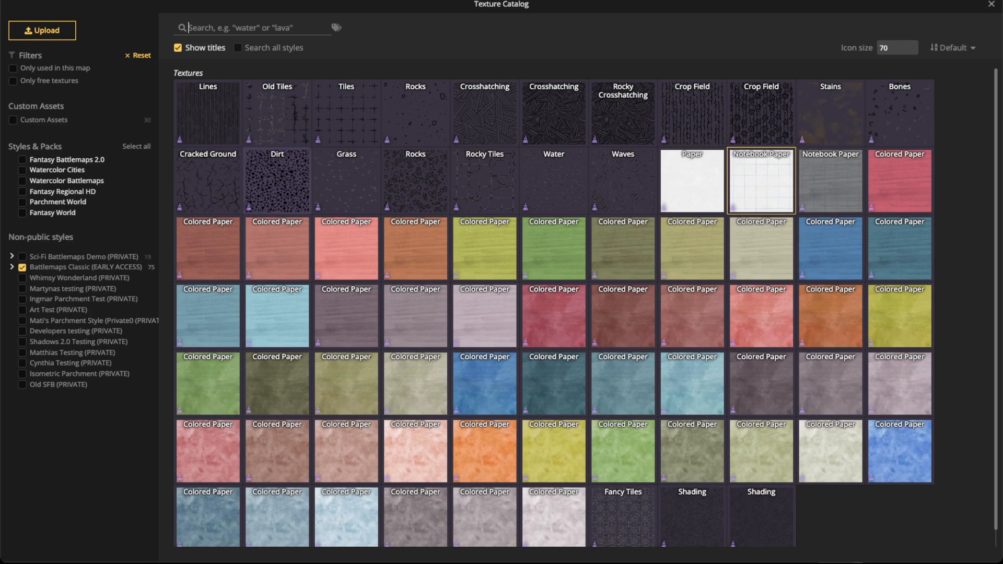
{"action": "left_click", "coordinate": [415, 248]}
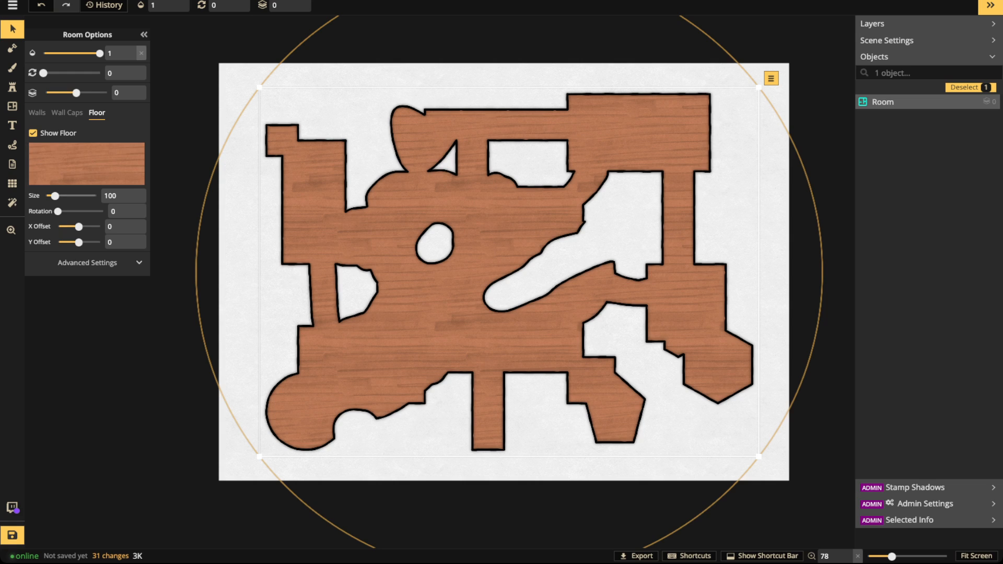
{"action": "left_click_drag", "start_coordinate": [55, 196], "coordinate": [66, 196]}
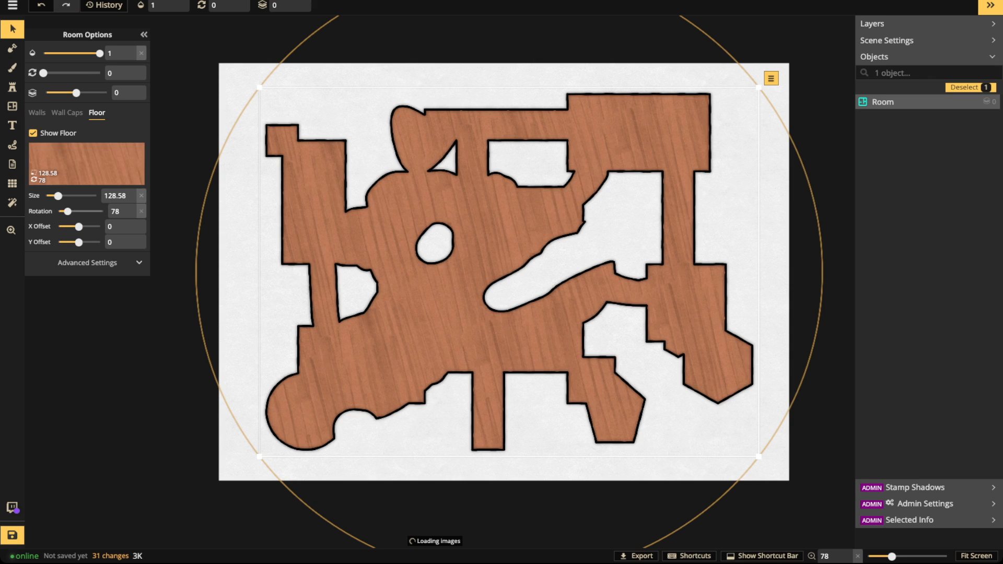
{"action": "mouse_move", "coordinate": [79, 227]}
{"action": "left_mouse_down"}
{"action": "mouse_move", "coordinate": [69, 227]}
{"action": "mouse_move", "coordinate": [89, 243]}
{"action": "left_mouse_up"}
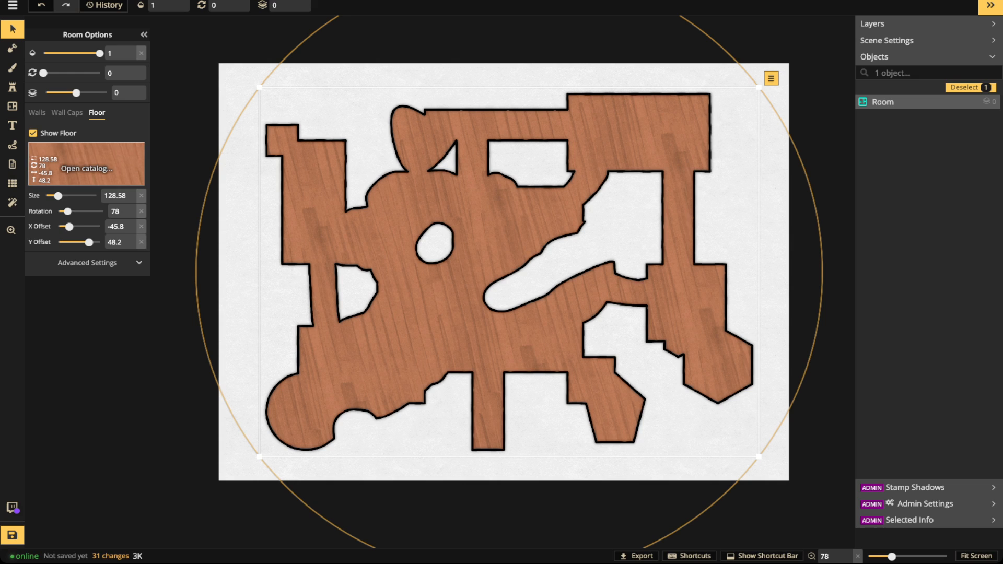
Step: Restore the room's floor to the white gridded Notebook Paper and reset its size to 100 and its rotation and offsets to 0
{"action": "left_click", "coordinate": [86, 164]}
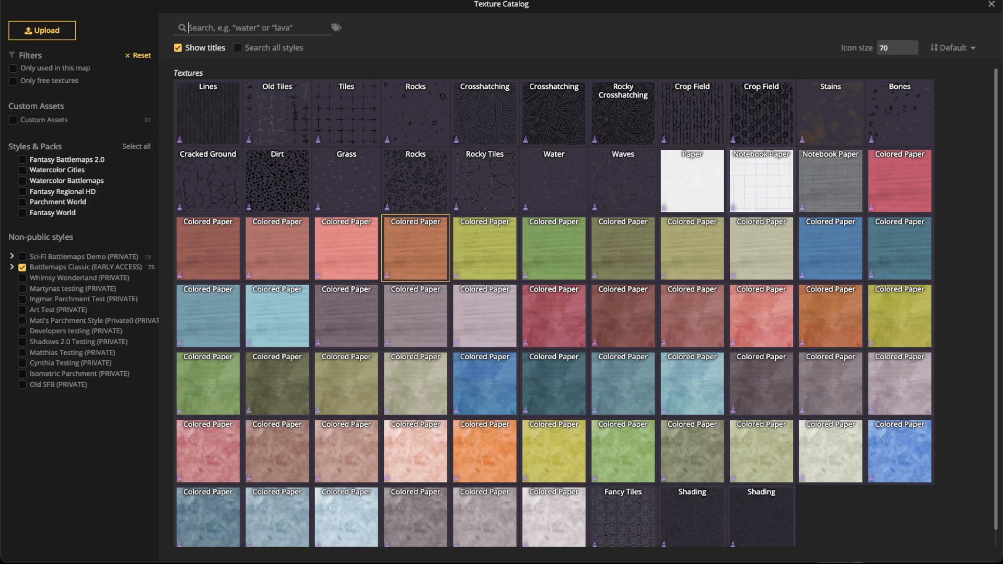
{"action": "left_click", "coordinate": [761, 182]}
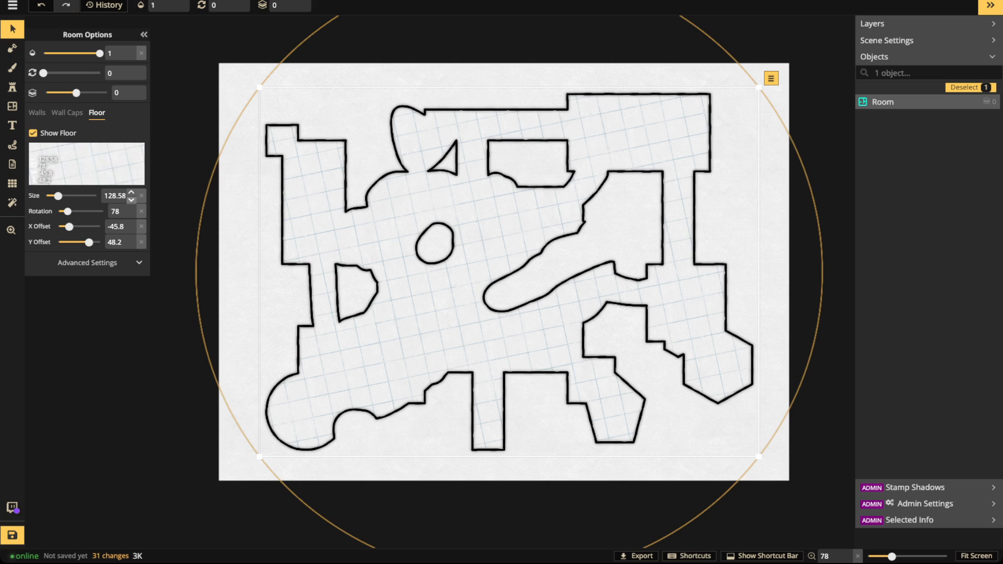
{"action": "left_click", "coordinate": [131, 200]}
{"action": "left_click", "coordinate": [141, 196]}
{"action": "left_click", "coordinate": [141, 211]}
{"action": "left_click", "coordinate": [141, 227]}
{"action": "left_click", "coordinate": [141, 243]}
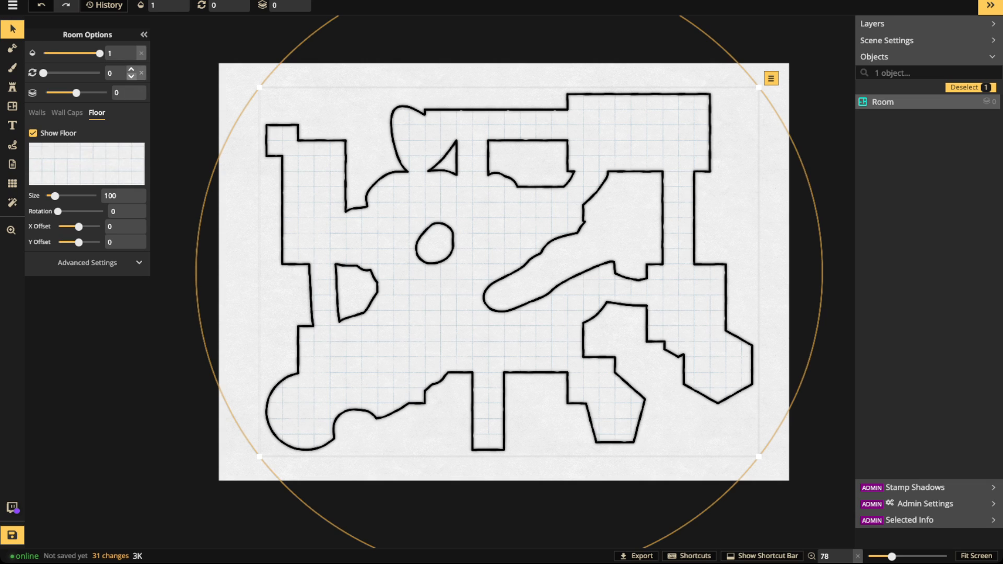
Step: Expand all sets in the stamp catalog and examine the Battlemaps Classic stamps from Walls and Doors through the Farm category
{"action": "left_click", "coordinate": [12, 87]}
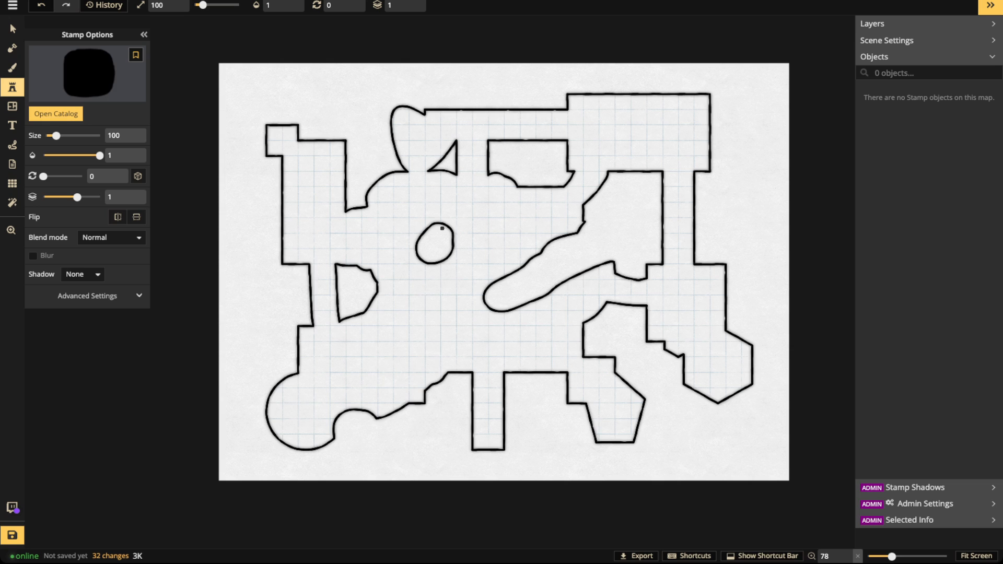
{"action": "key", "text": "f"}
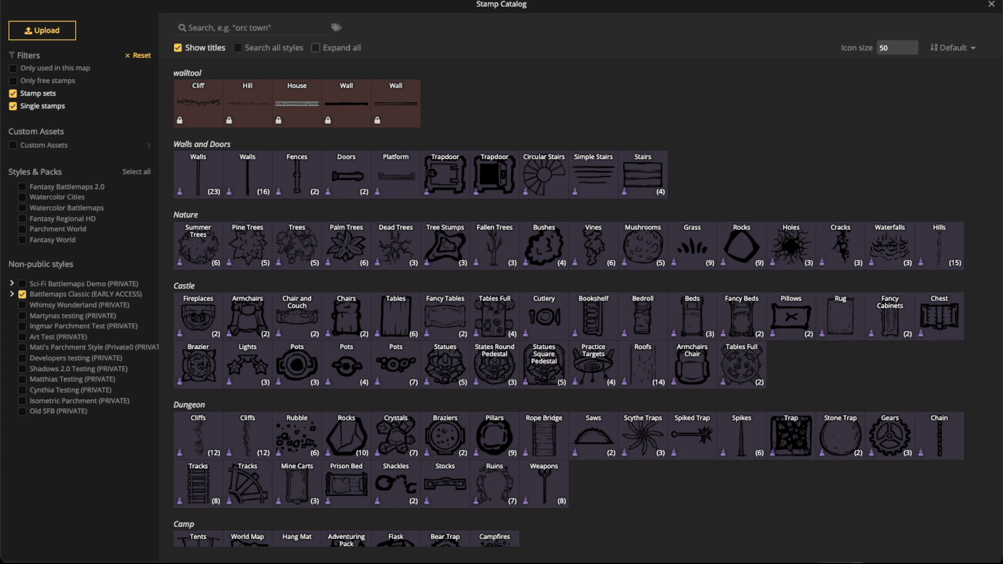
{"action": "left_click", "coordinate": [316, 47]}
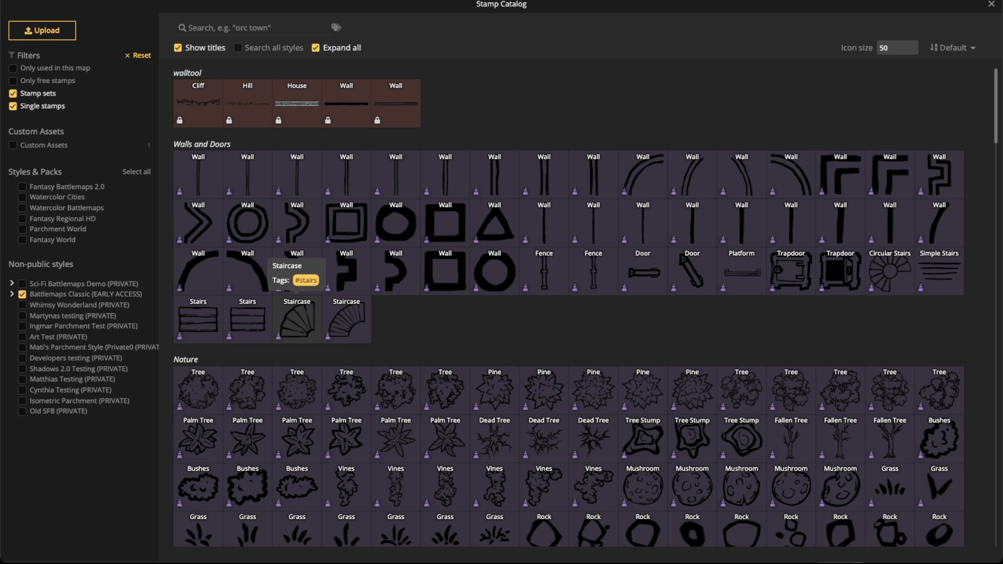
{"action": "scroll", "coordinate": [295, 277], "scroll_direction": "down", "scroll_amount": 4}
{"action": "scroll", "coordinate": [347, 258], "scroll_direction": "down", "scroll_amount": 1}
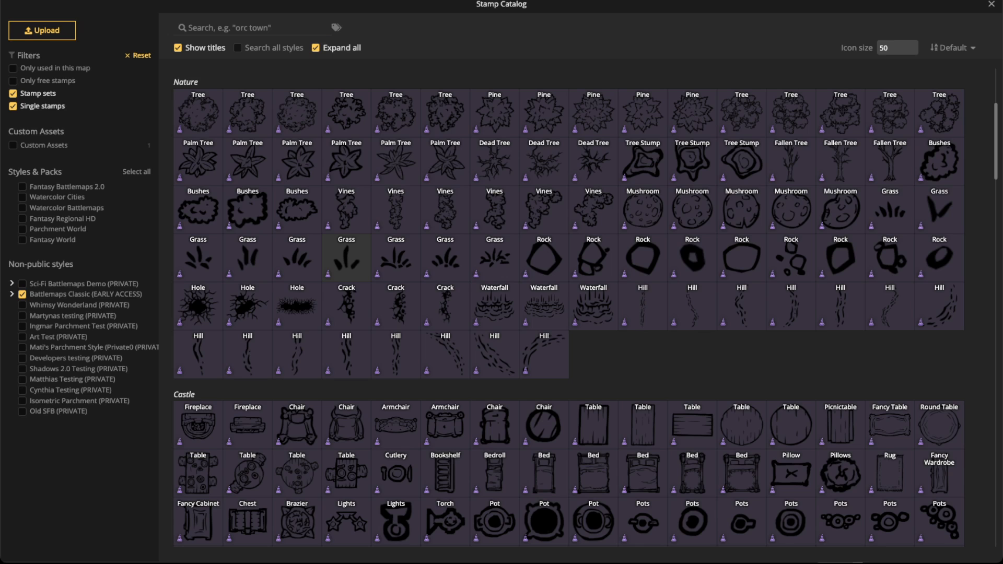
{"action": "scroll", "coordinate": [346, 258], "scroll_direction": "up", "scroll_amount": 2}
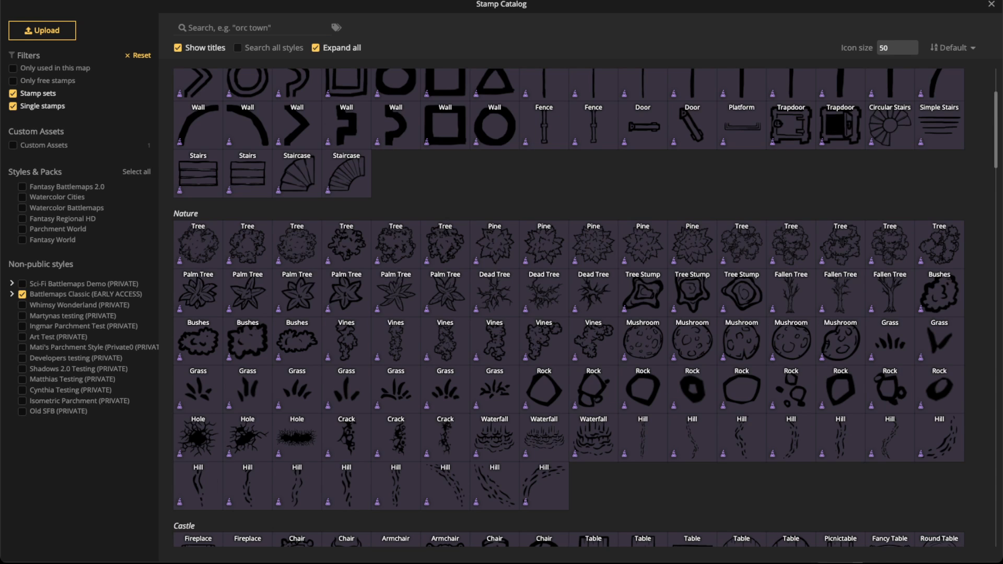
{"action": "scroll", "coordinate": [347, 303], "scroll_direction": "up", "scroll_amount": 2}
{"action": "scroll", "coordinate": [346, 303], "scroll_direction": "down", "scroll_amount": 3}
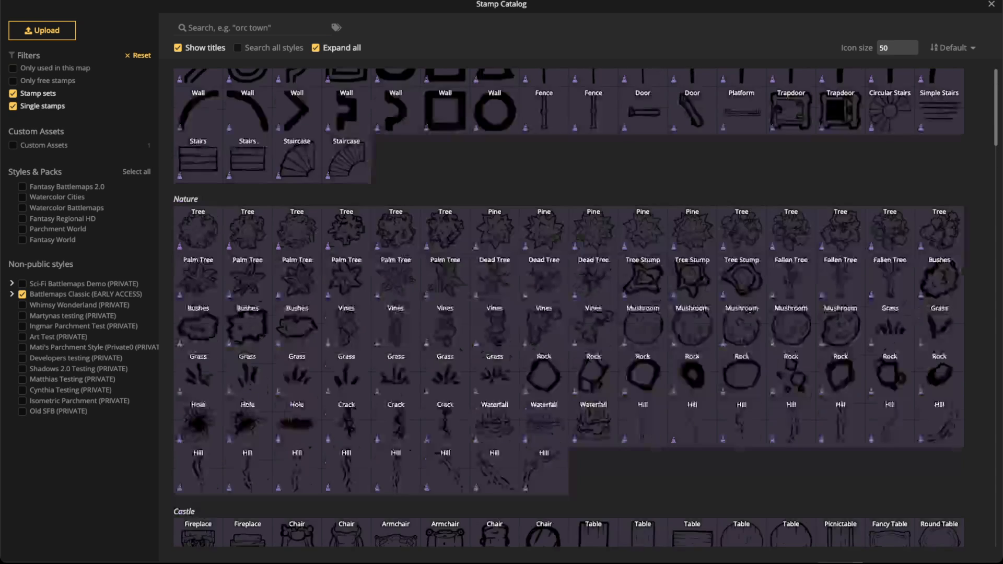
{"action": "scroll", "coordinate": [568, 308], "scroll_direction": "down", "scroll_amount": 6}
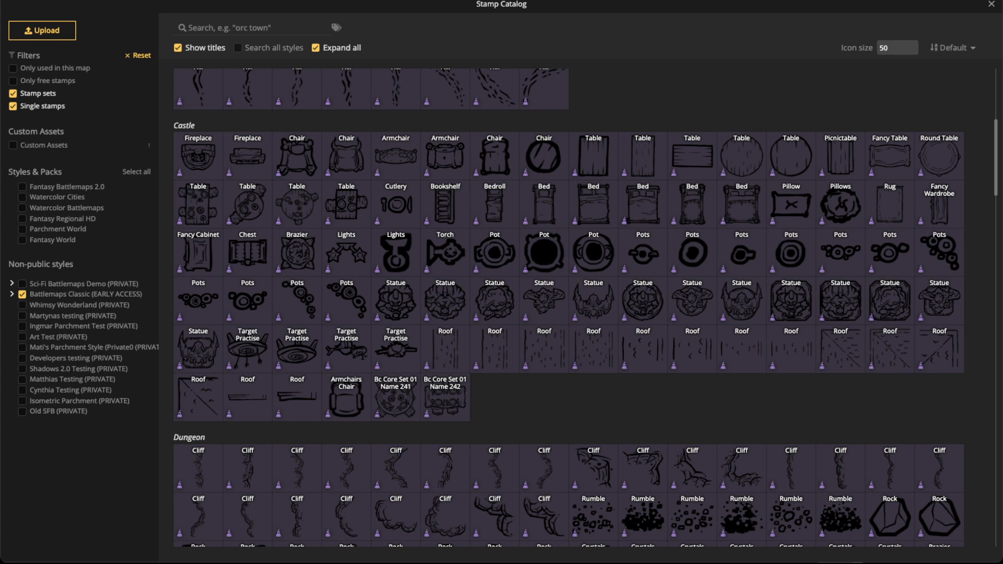
{"action": "scroll", "coordinate": [347, 169], "scroll_direction": "down", "scroll_amount": 3}
{"action": "scroll", "coordinate": [347, 170], "scroll_direction": "down", "scroll_amount": 2}
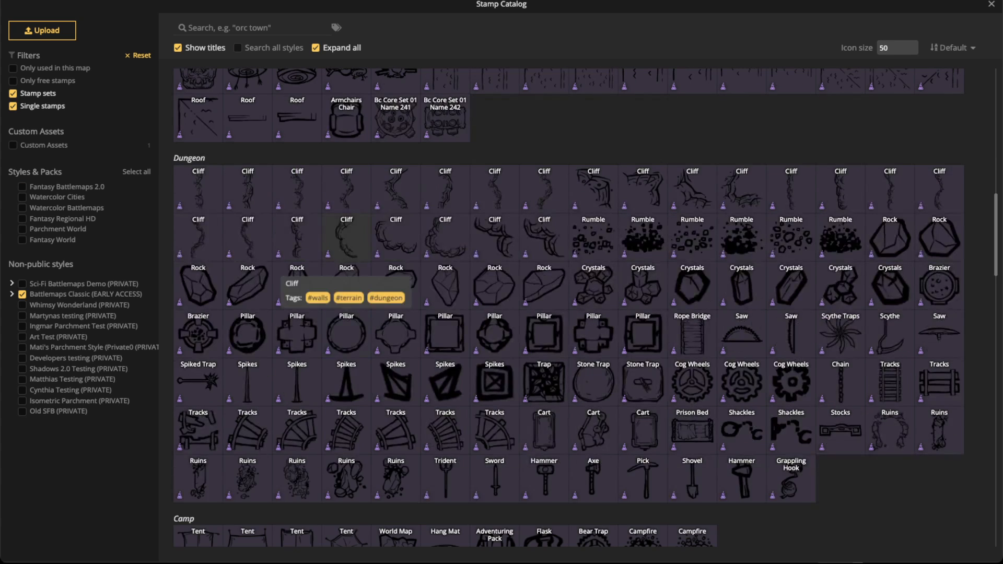
{"action": "scroll", "coordinate": [347, 334], "scroll_direction": "down", "scroll_amount": 3}
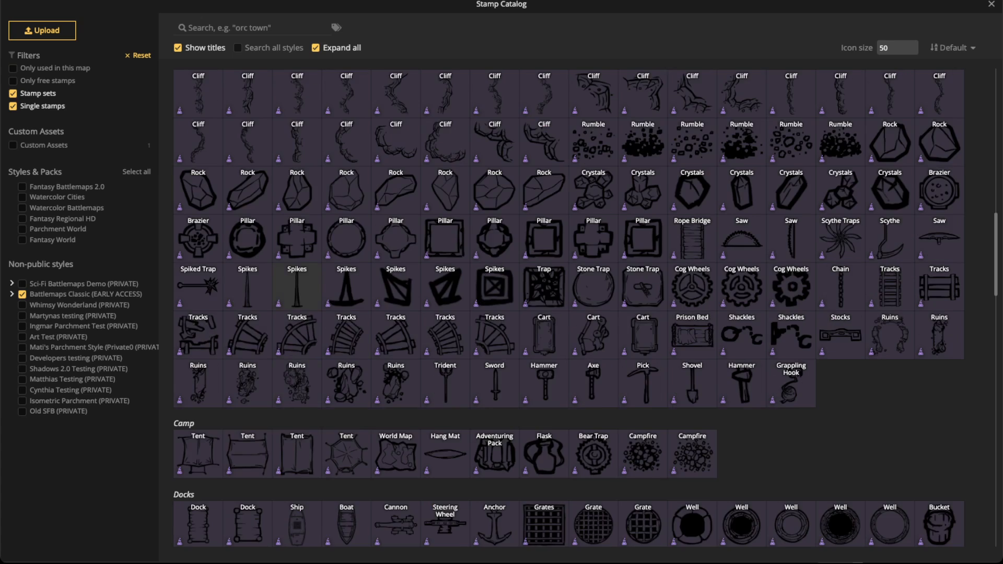
{"action": "scroll", "coordinate": [544, 387], "scroll_direction": "down", "scroll_amount": 3}
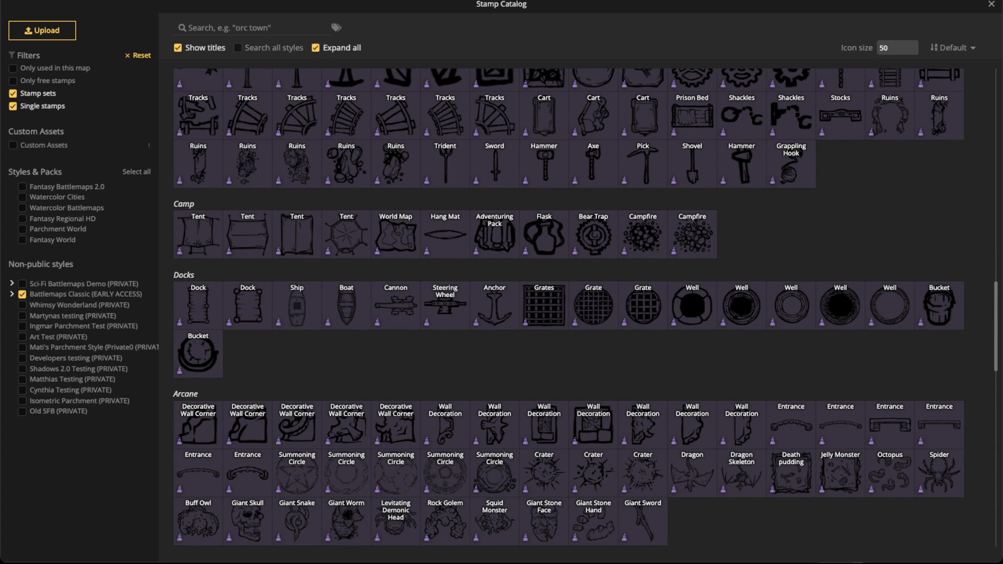
{"action": "scroll", "coordinate": [568, 307], "scroll_direction": "down", "scroll_amount": 4}
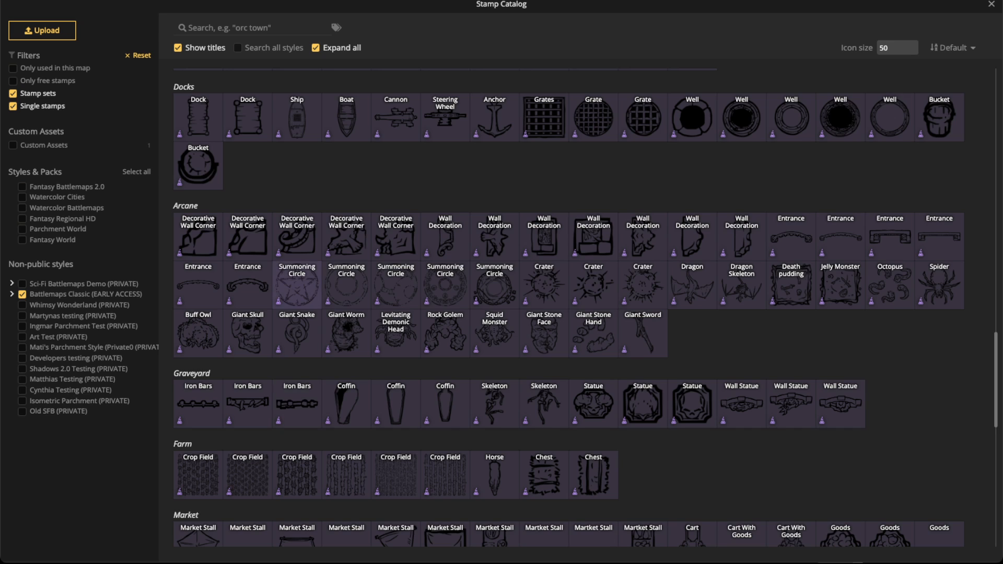
Step: Place a Ship stamp from the Docks category at size 110 in the main room's southwest part and rotate it 45 degrees
{"action": "left_click", "coordinate": [297, 117]}
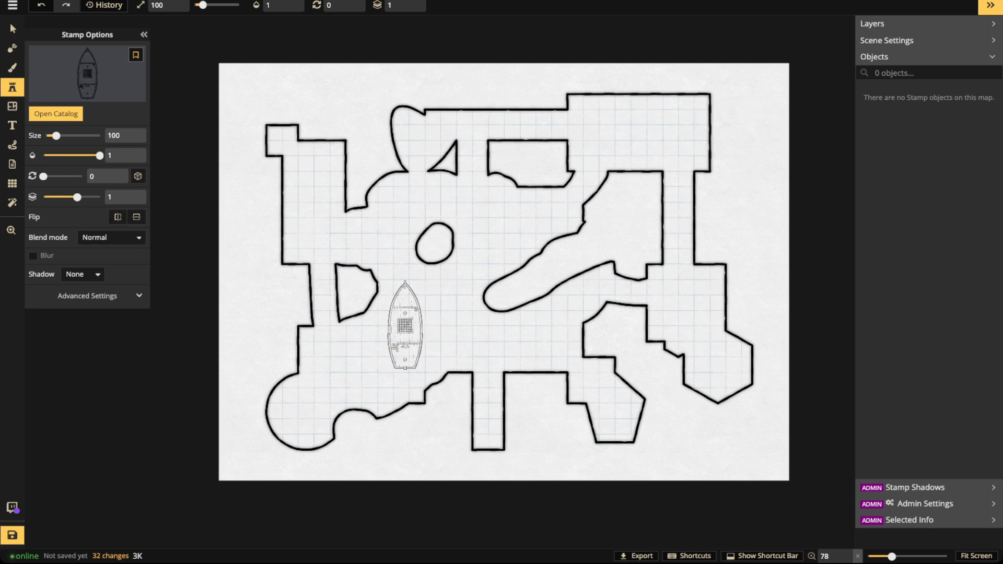
{"action": "scroll", "coordinate": [399, 340], "scroll_direction": "up", "scroll_amount": 4}
{"action": "scroll", "coordinate": [399, 340], "scroll_direction": "down", "scroll_amount": 3}
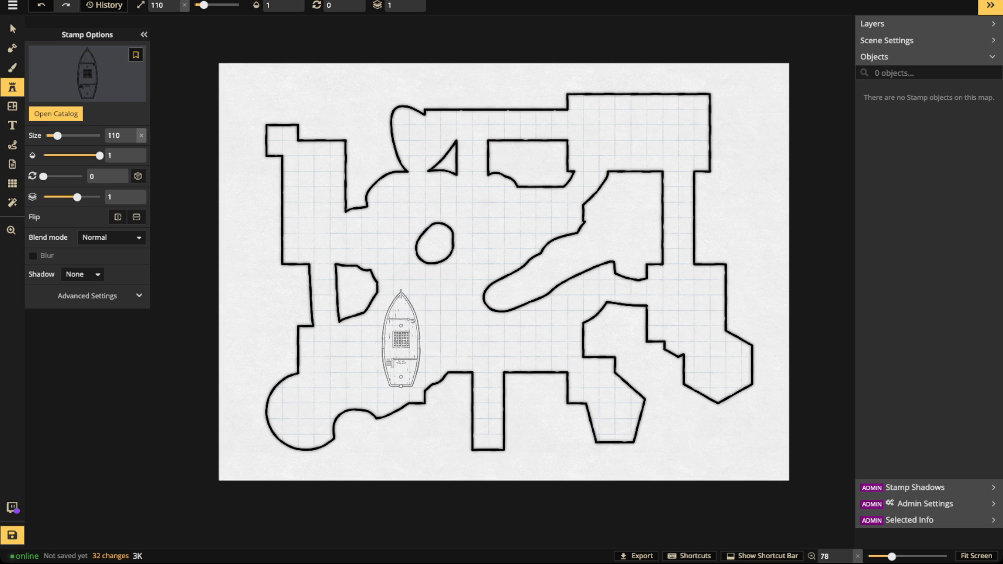
{"action": "left_click", "coordinate": [400, 340]}
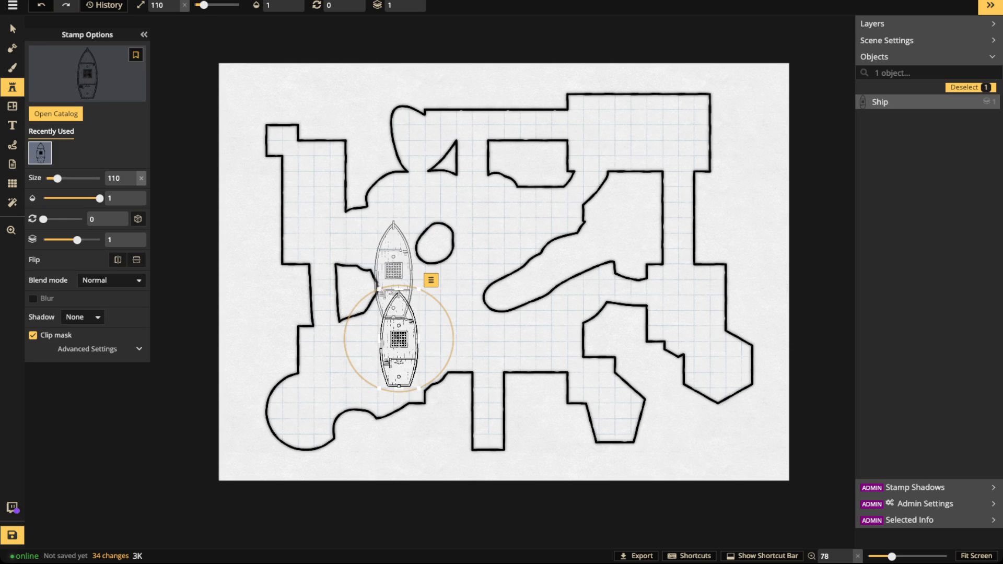
{"action": "left_click_drag", "start_coordinate": [453, 339], "coordinate": [437, 377]}
{"action": "left_click_drag", "start_coordinate": [399, 339], "coordinate": [397, 345]}
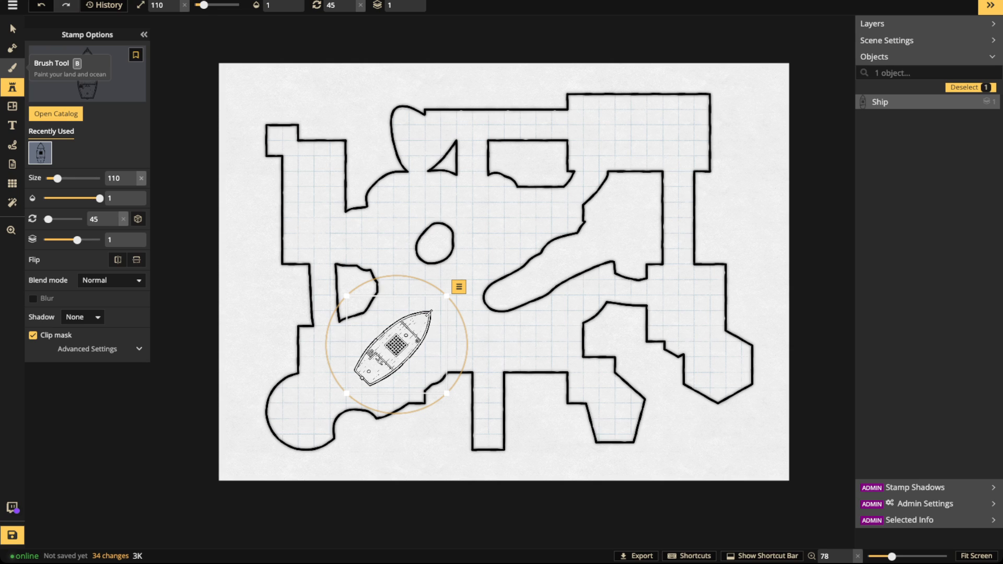
Step: Paint the orange wood-grain Colored Paper over the Ship stamp on the foreground with a size 80 round brush at softness 0
{"action": "left_click", "coordinate": [12, 67]}
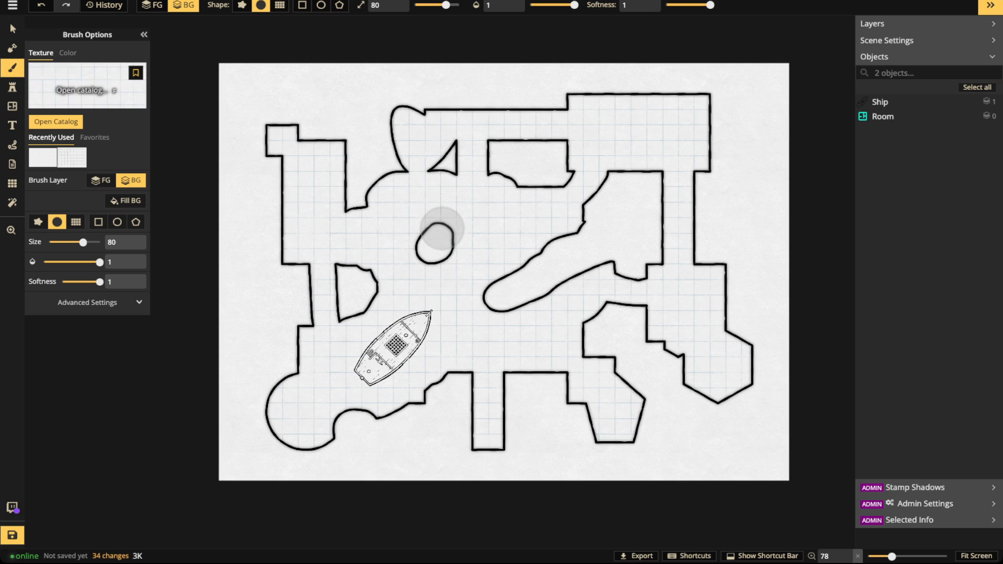
{"action": "key", "text": "f"}
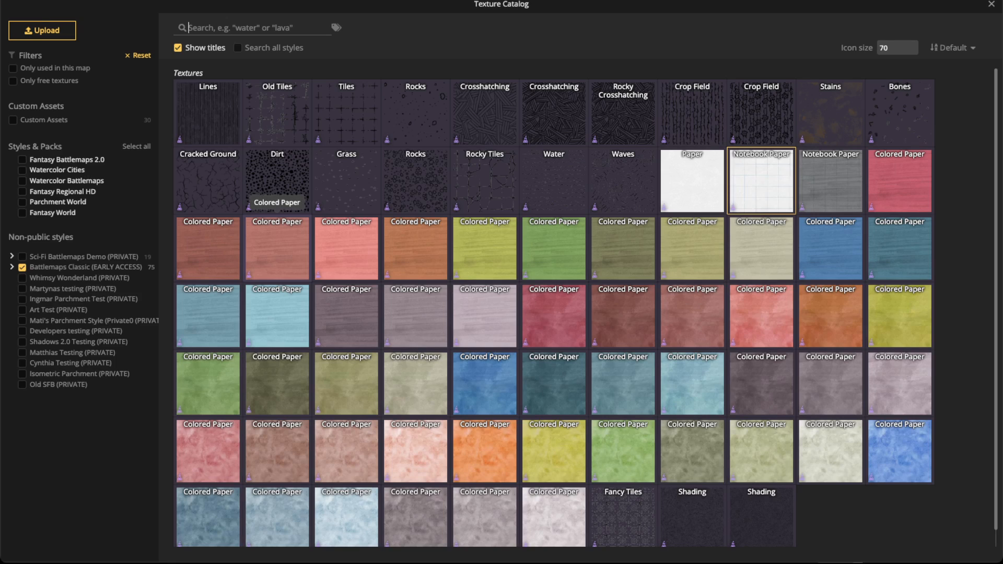
{"action": "left_click", "coordinate": [415, 248]}
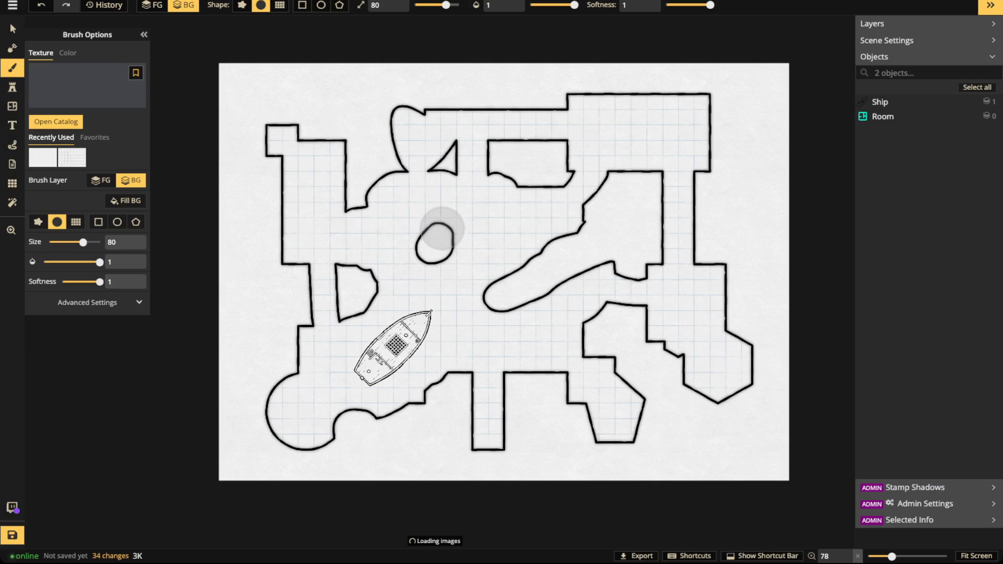
{"action": "left_click", "coordinate": [152, 6]}
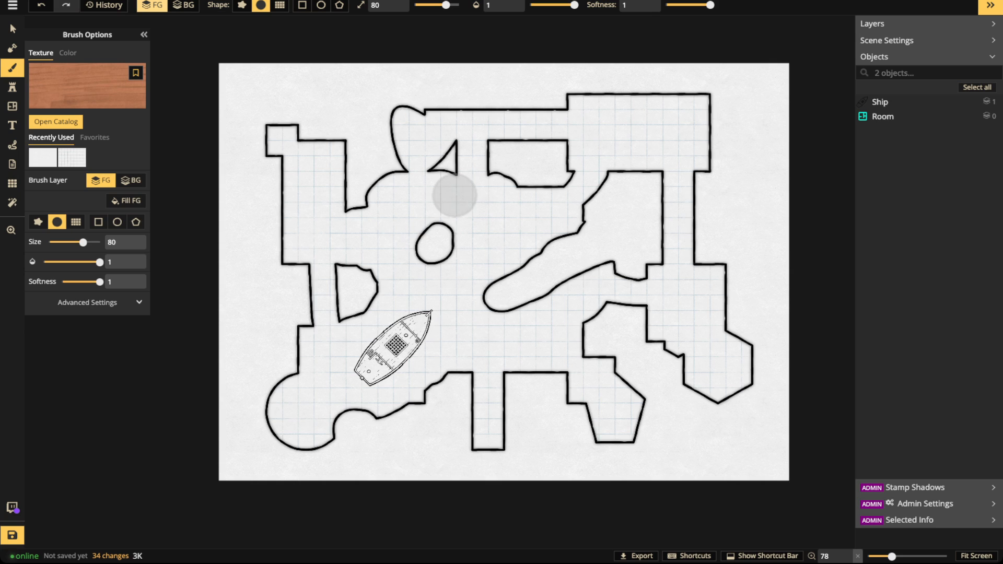
{"action": "left_click_drag", "start_coordinate": [710, 5], "coordinate": [666, 4]}
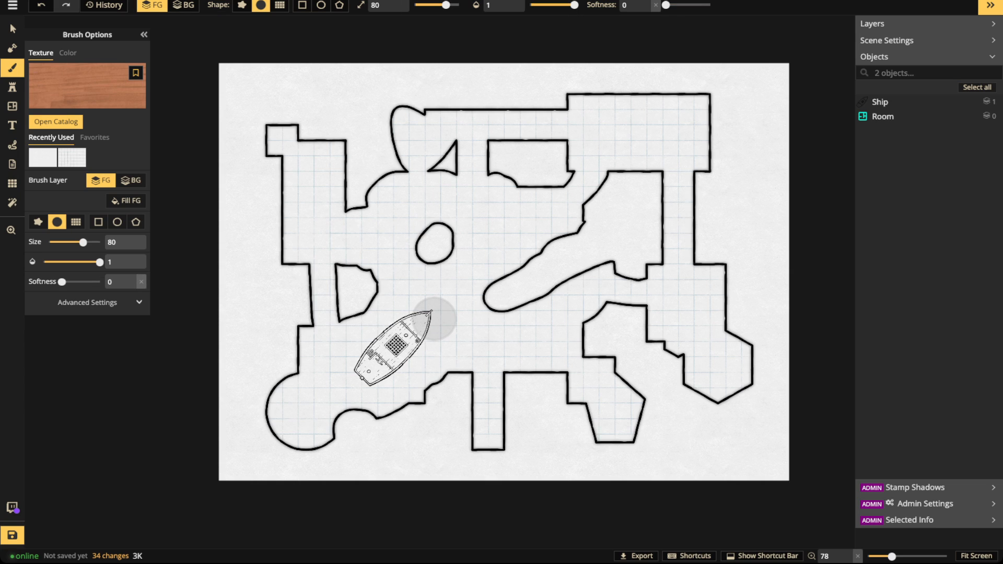
{"action": "left_click_drag", "start_coordinate": [434, 318], "coordinate": [351, 376]}
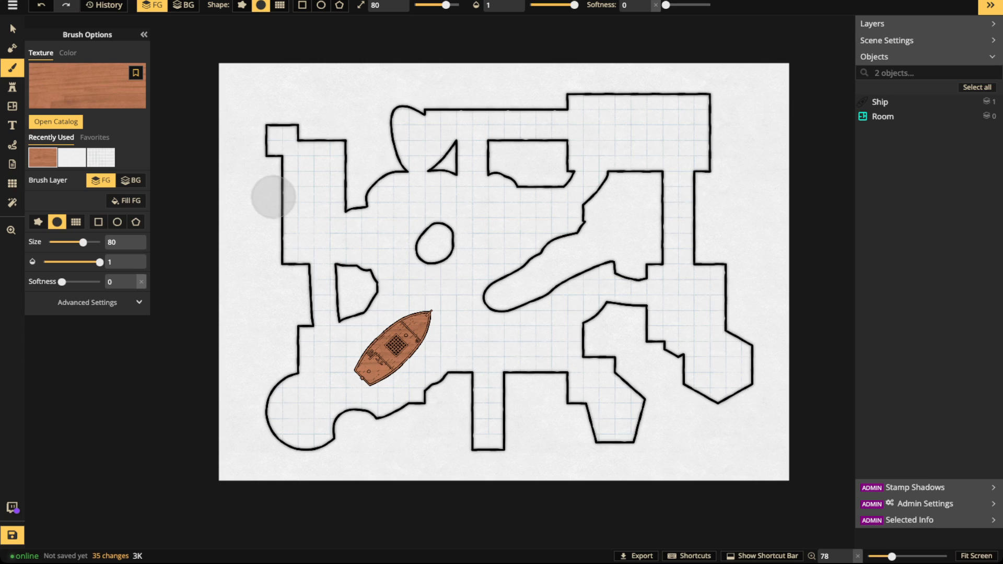
Step: Delete the Ship stamp and shift the whole room slightly up and to the right on the map
{"action": "left_click", "coordinate": [12, 30]}
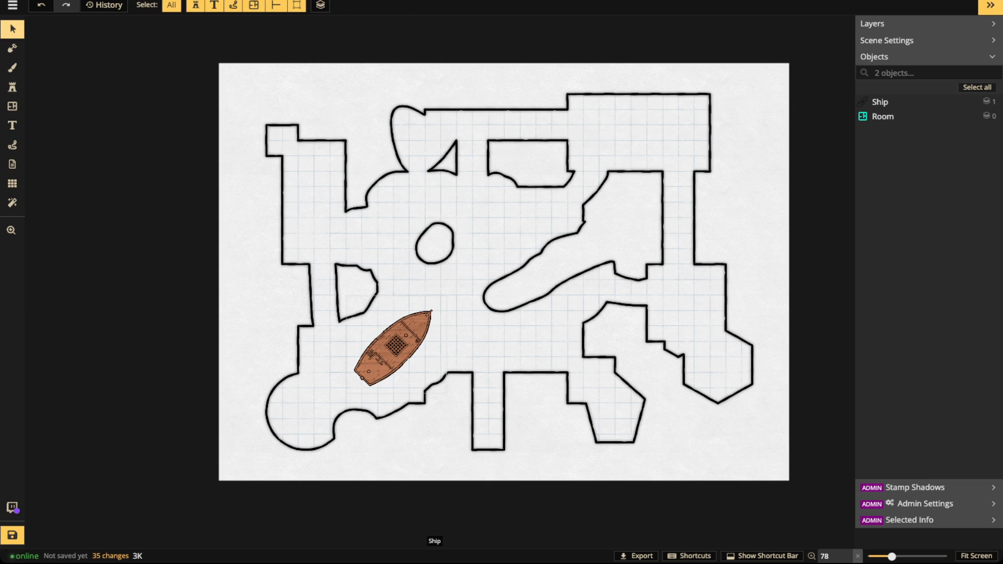
{"action": "left_click", "coordinate": [395, 347]}
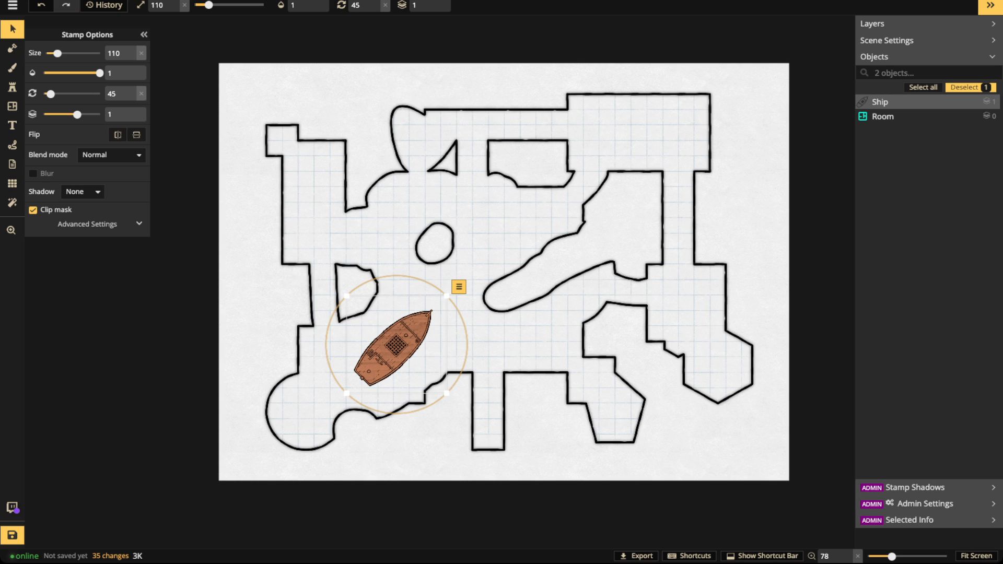
{"action": "key", "text": "Delete"}
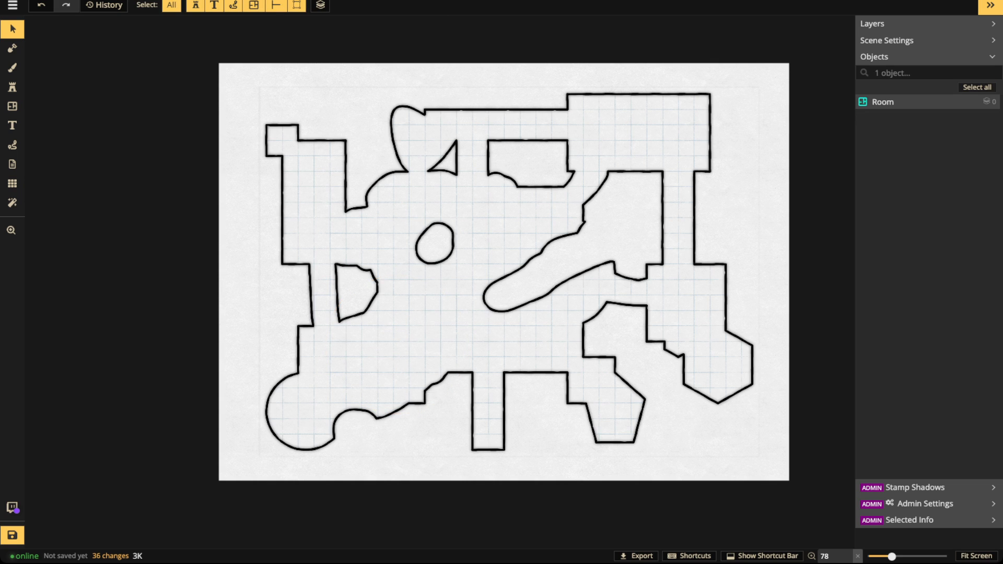
{"action": "mouse_move", "coordinate": [397, 339]}
{"action": "left_mouse_down"}
{"action": "mouse_move", "coordinate": [355, 332]}
{"action": "mouse_move", "coordinate": [356, 344]}
{"action": "mouse_move", "coordinate": [423, 342]}
{"action": "mouse_move", "coordinate": [421, 329]}
{"action": "mouse_move", "coordinate": [409, 336]}
{"action": "left_mouse_up"}
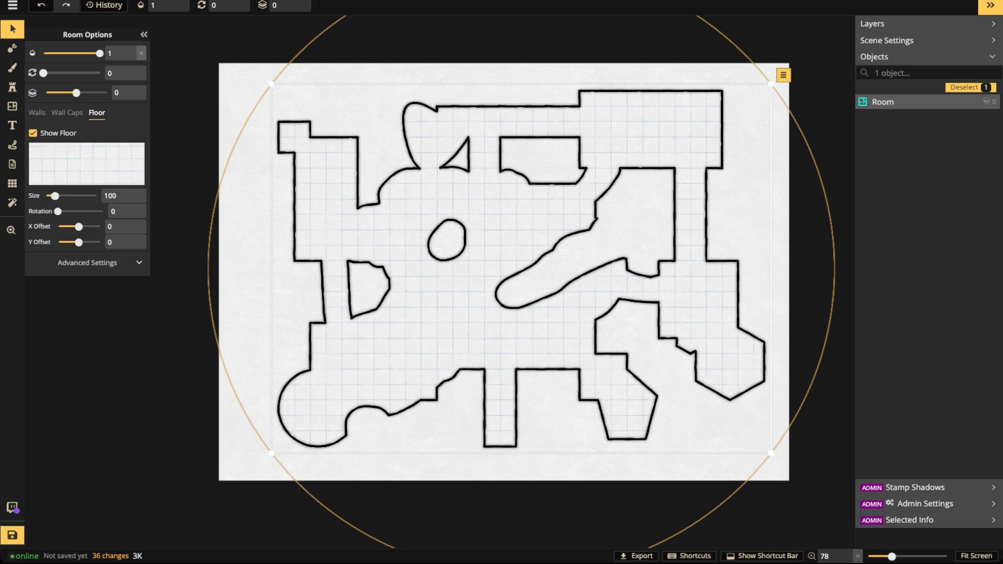
Step: Lower the room's opacity to 0.01 and restore it to 1
{"action": "left_click", "coordinate": [167, 5]}
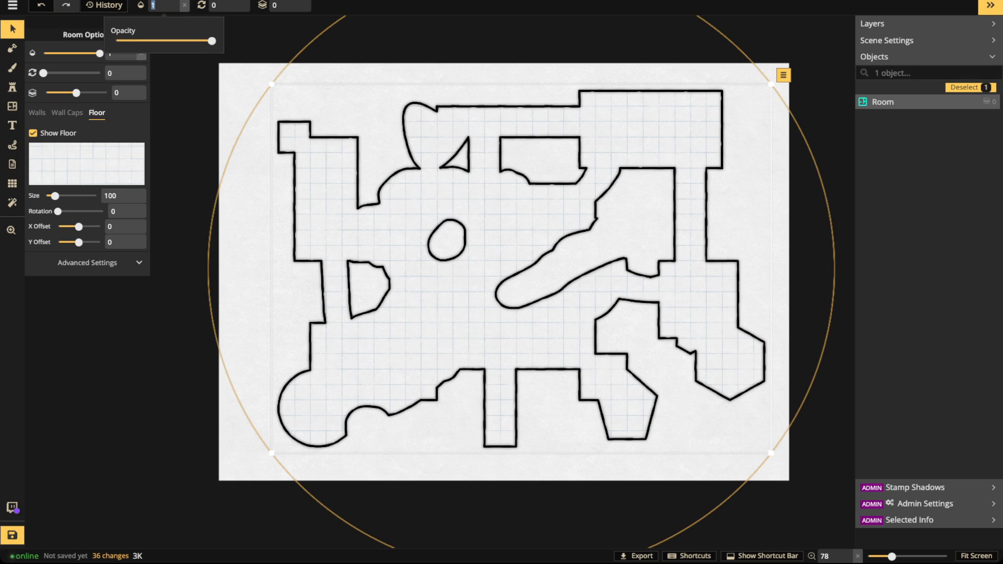
{"action": "type", "text": "0"}
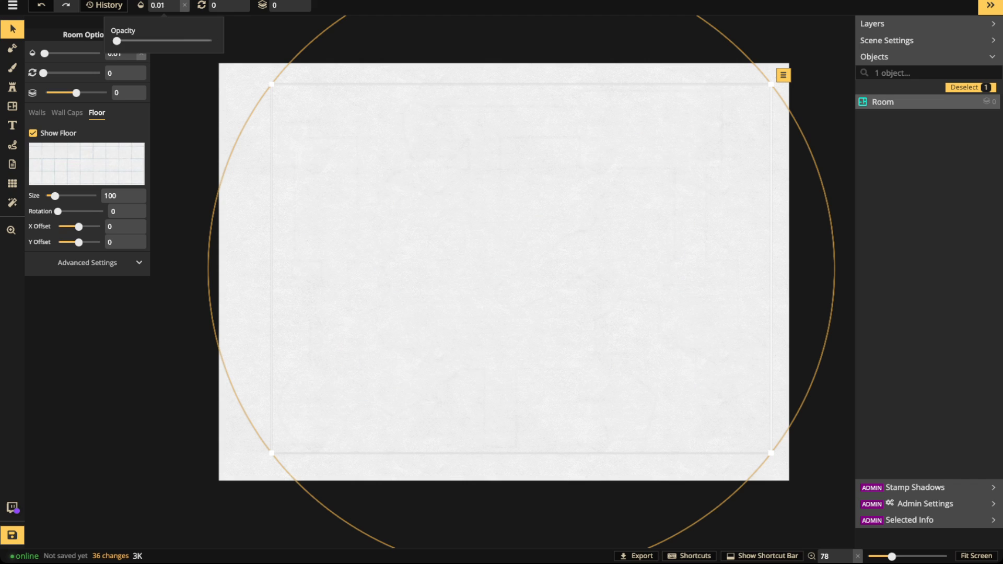
{"action": "key", "text": "BackSpace"}
{"action": "type", "text": "1"}
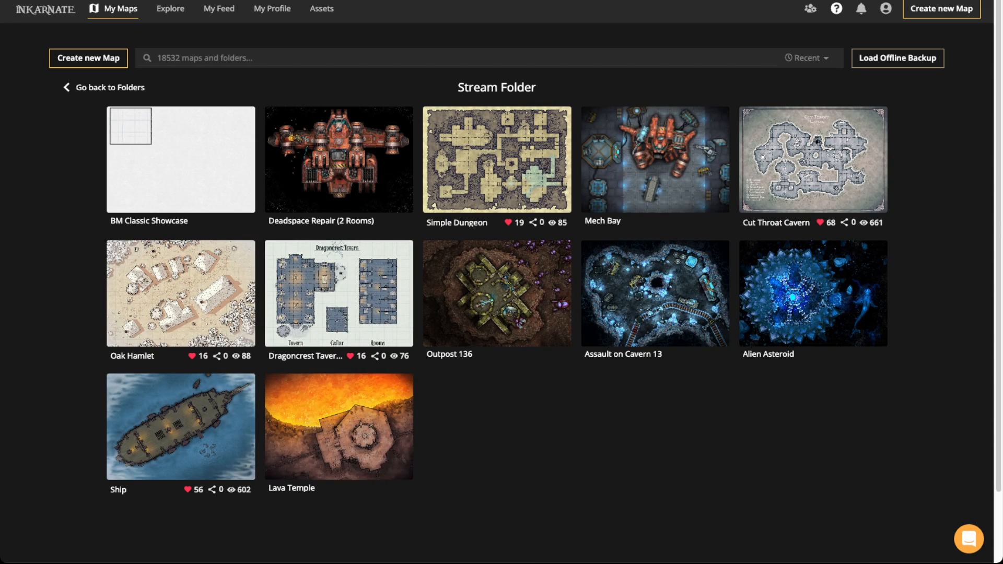
Step: View the Lava Temple map and the enlarged Mech Bay map from the Stream Folder and return to the folder
{"action": "left_click", "coordinate": [340, 449]}
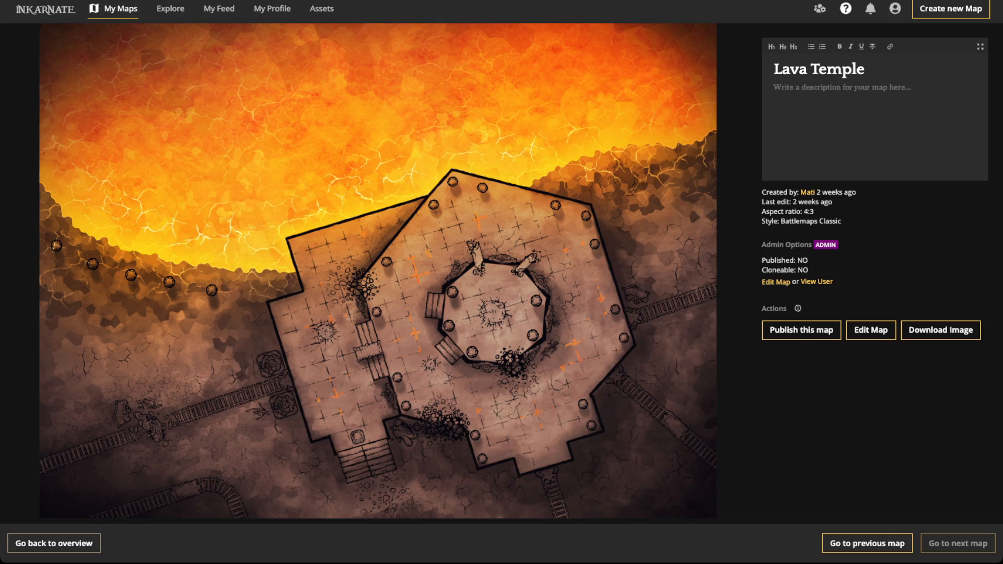
{"action": "key", "text": "alt+Left"}
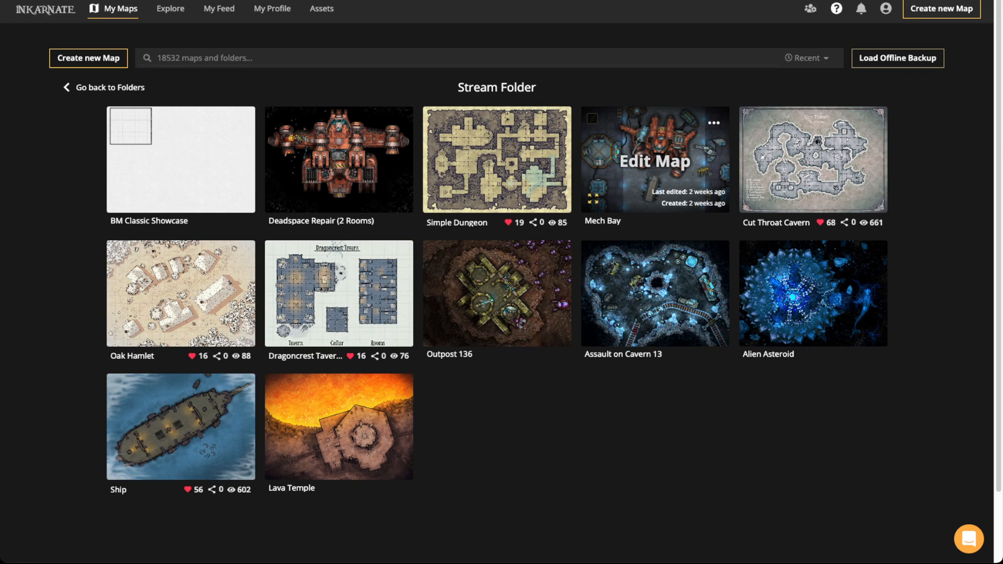
{"action": "left_click", "coordinate": [655, 159]}
{"action": "left_click", "coordinate": [655, 159]}
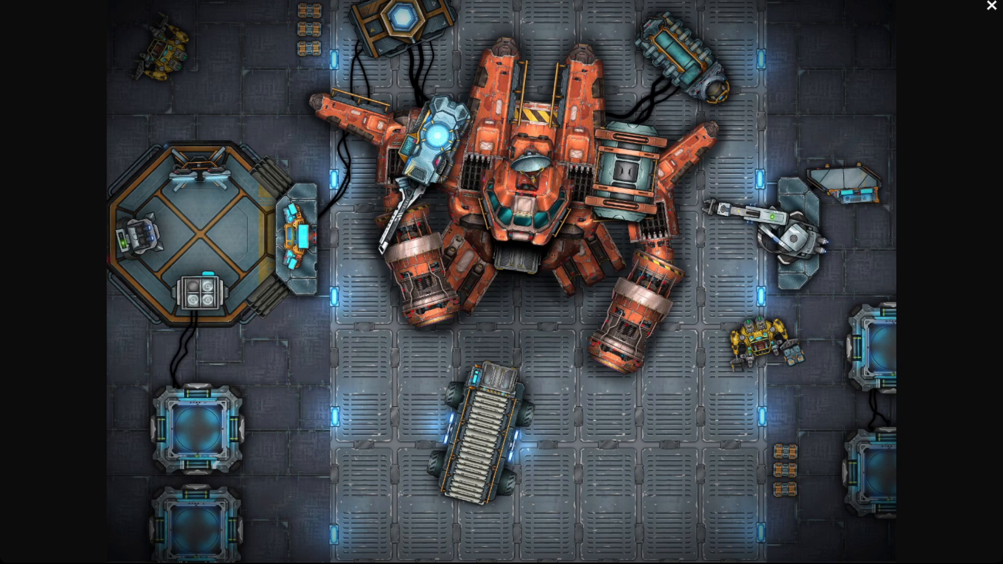
{"action": "key", "text": "Escape"}
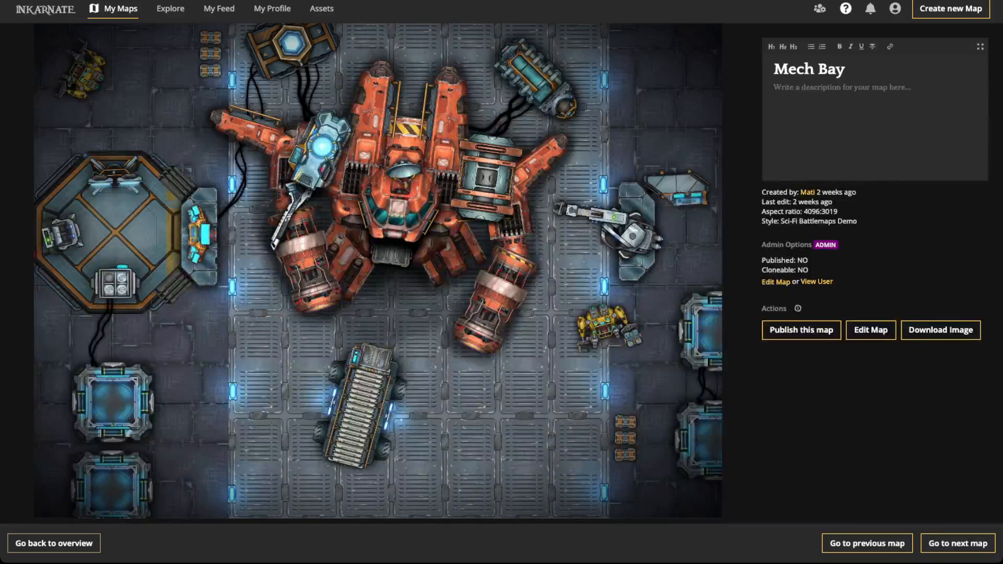
{"action": "key", "text": "alt+Left"}
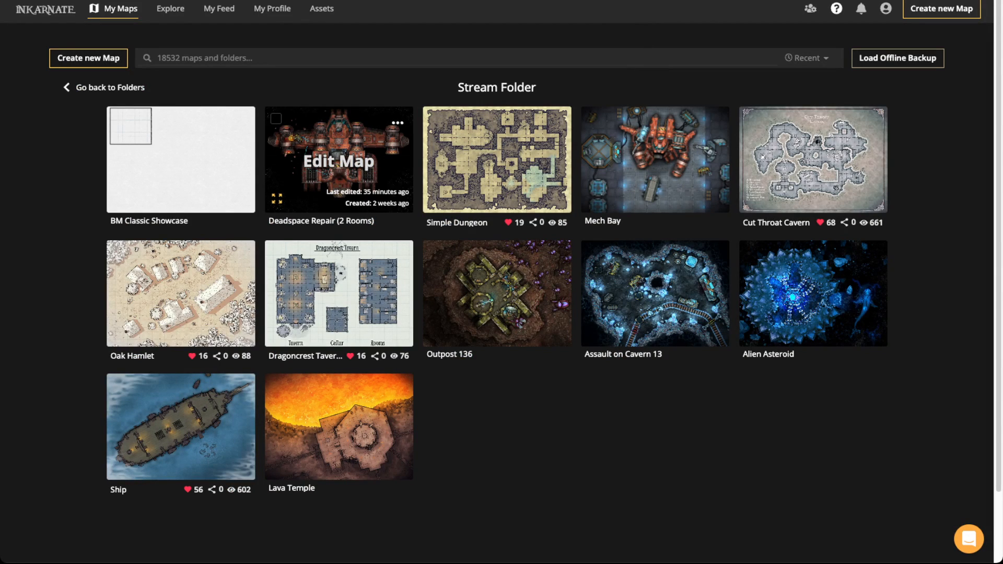
Step: View the Deadspace Repair (2 Rooms) and Outpost 136 maps and return to the Stream Folder
{"action": "left_click", "coordinate": [339, 177]}
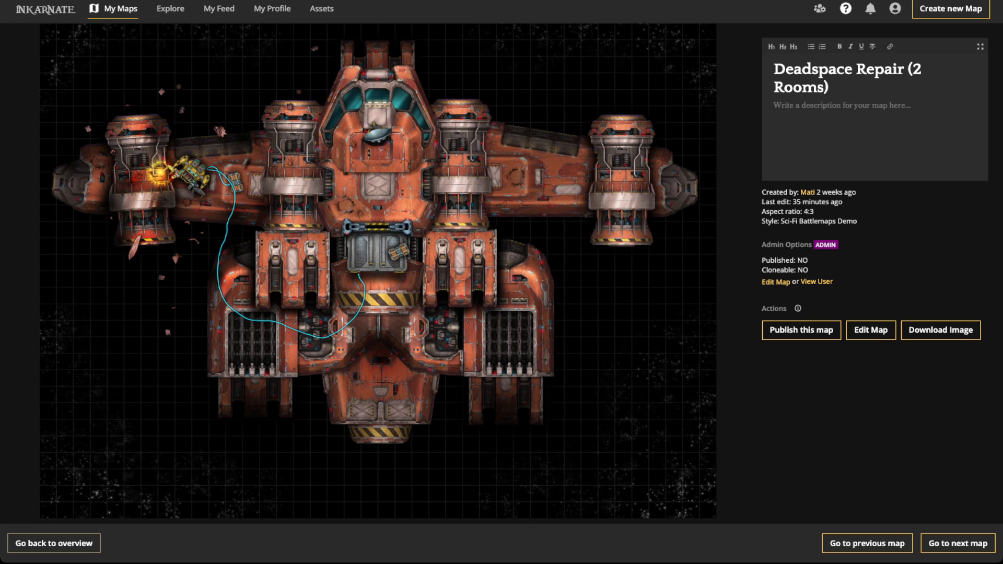
{"action": "left_click", "coordinate": [54, 543]}
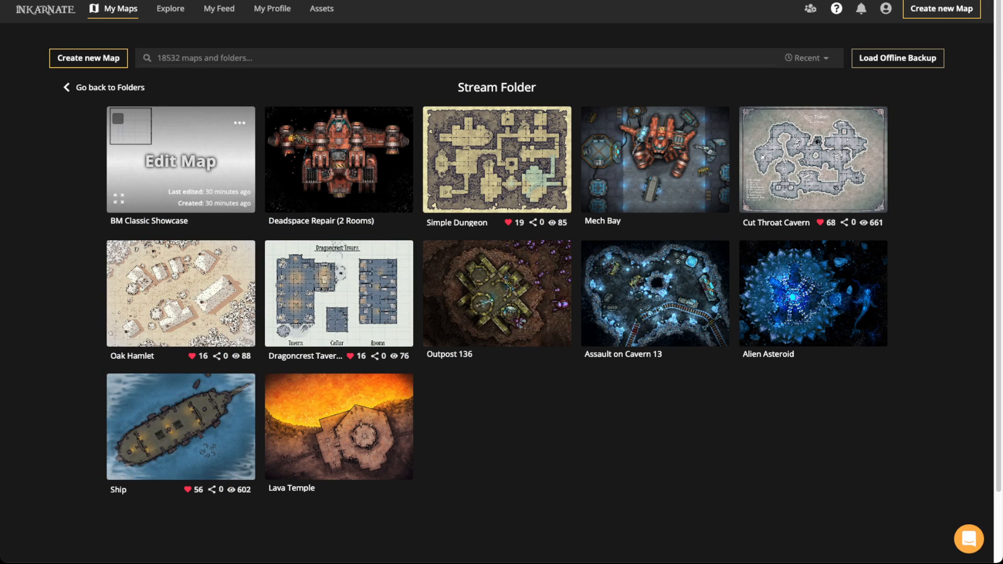
{"action": "left_click", "coordinate": [434, 333]}
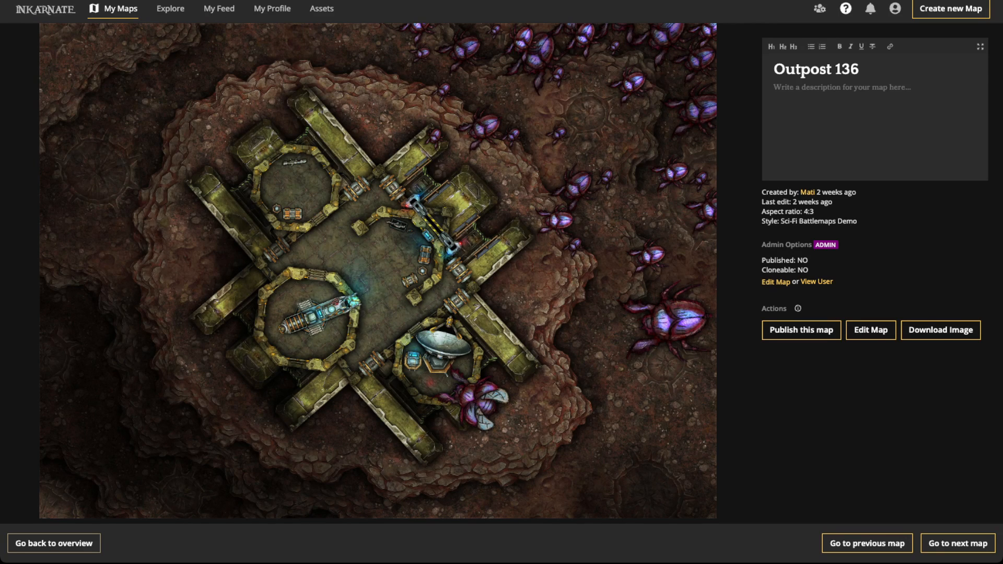
{"action": "left_click", "coordinate": [54, 543]}
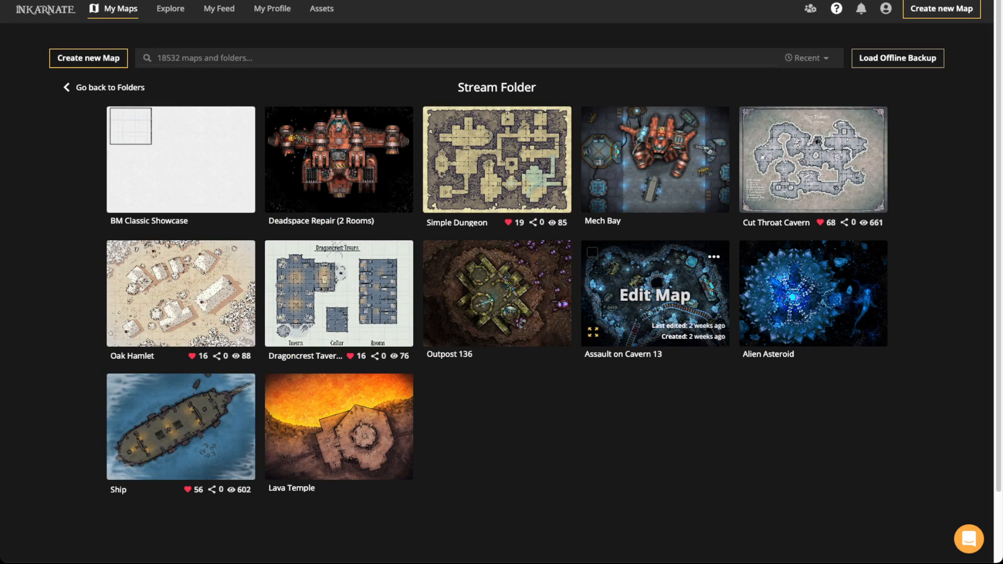
Step: Examine the Assault on Cavern 13 map full screen, including a close-up of the crystal carts and rails, and return to the Stream Folder
{"action": "left_click", "coordinate": [655, 282]}
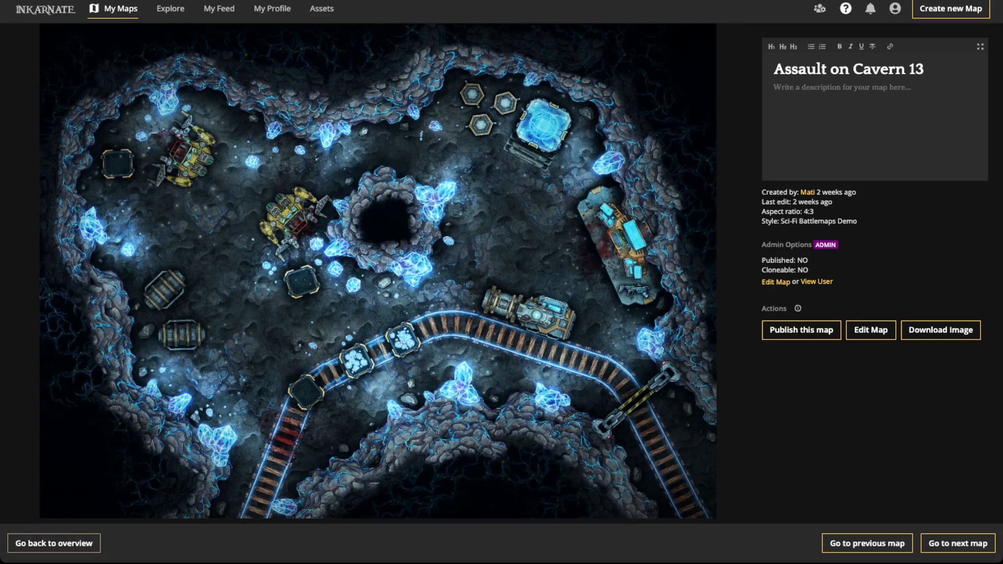
{"action": "left_click", "coordinate": [432, 385]}
{"action": "scroll", "coordinate": [432, 385], "scroll_direction": "up", "scroll_amount": 5}
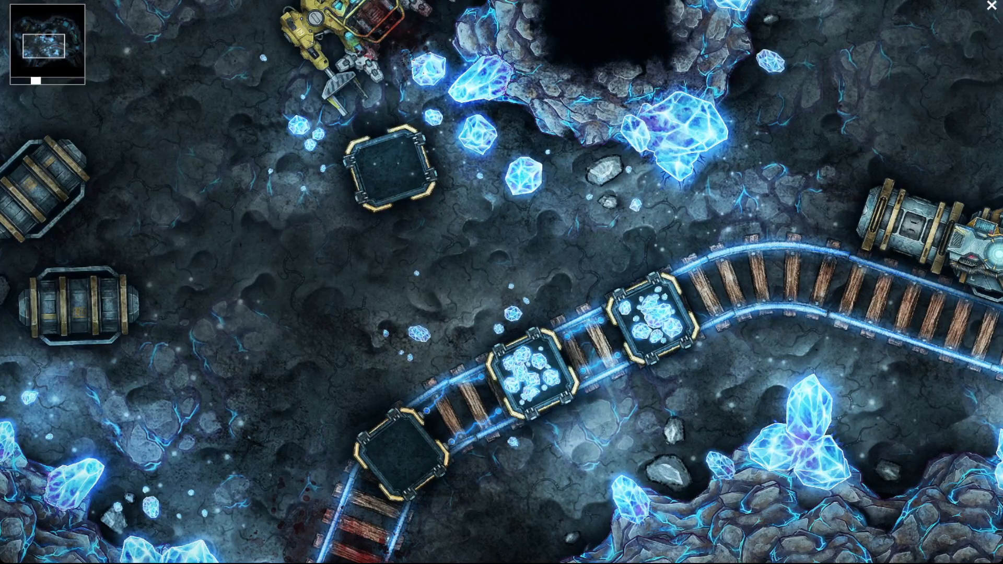
{"action": "scroll", "coordinate": [579, 307], "scroll_direction": "down", "scroll_amount": 2}
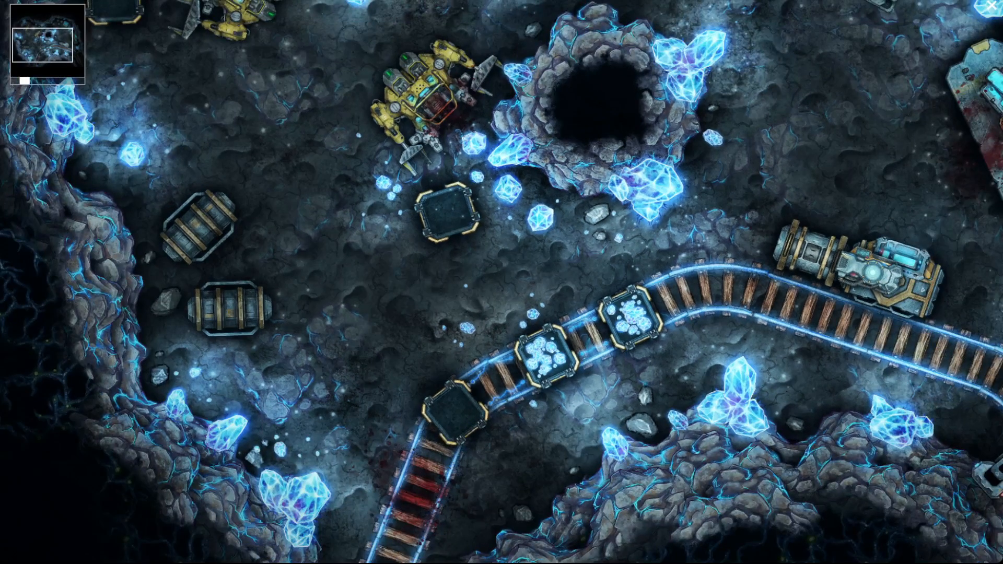
{"action": "scroll", "coordinate": [502, 282], "scroll_direction": "down", "scroll_amount": 2}
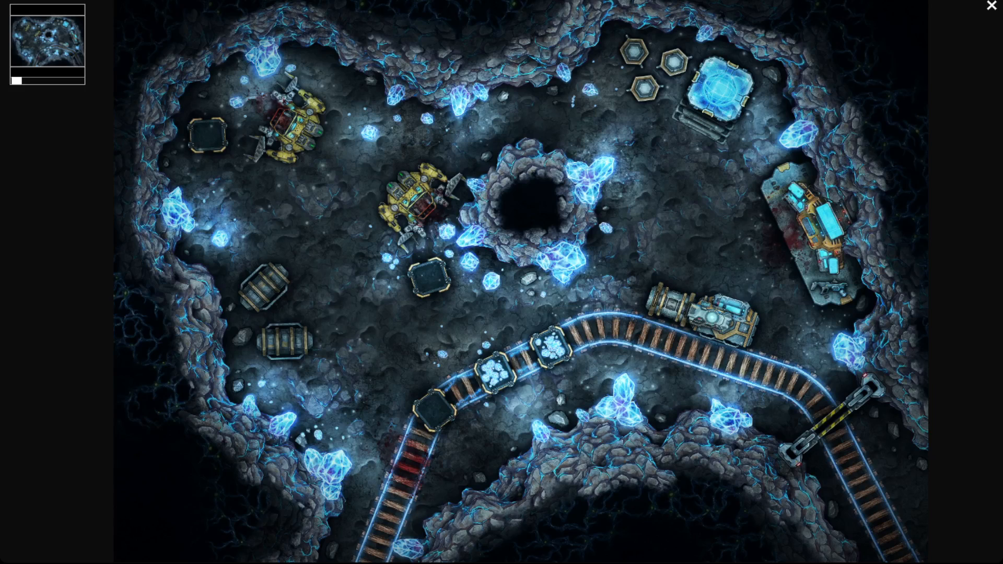
{"action": "key", "text": "Escape"}
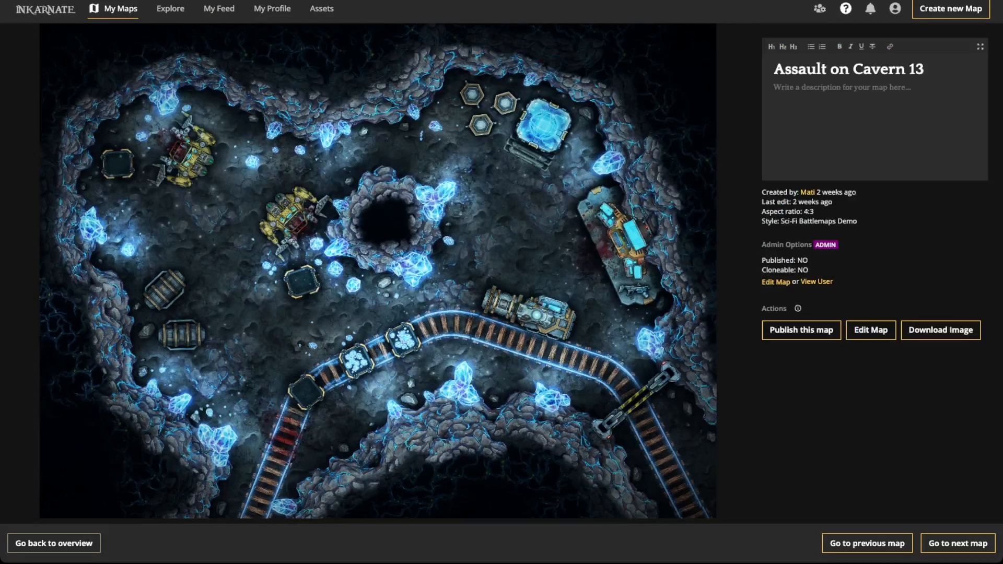
{"action": "key", "text": "alt+Left"}
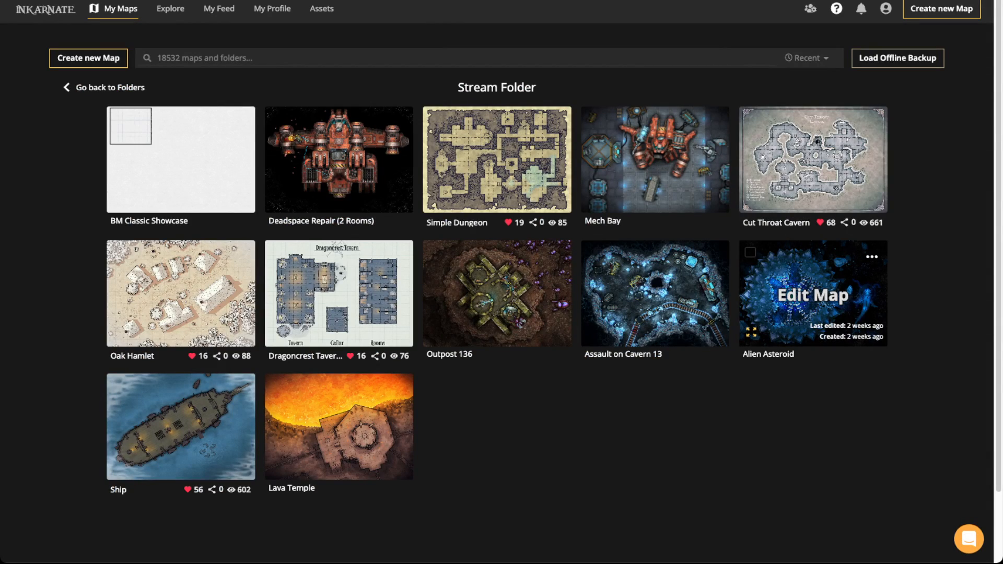
Step: Examine the Alien Asteroid map full screen, including a close-up of the creature beside the asteroid, and return to the Stream Folder
{"action": "left_click", "coordinate": [813, 292]}
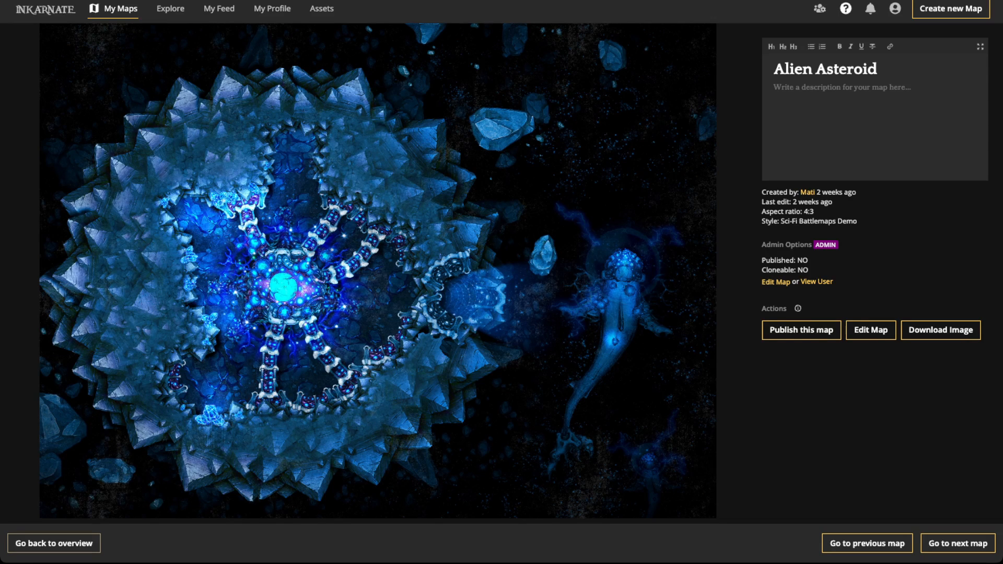
{"action": "left_click", "coordinate": [502, 282]}
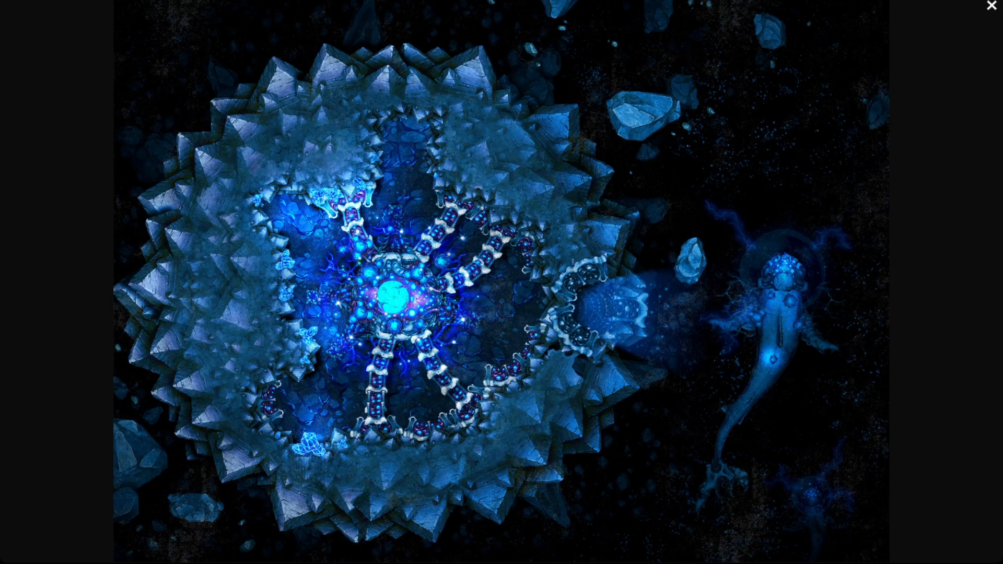
{"action": "scroll", "coordinate": [785, 313], "scroll_direction": "up", "scroll_amount": 5}
{"action": "left_click_drag", "start_coordinate": [785, 313], "coordinate": [791, 207]}
{"action": "scroll", "coordinate": [732, 309], "scroll_direction": "down", "scroll_amount": 2}
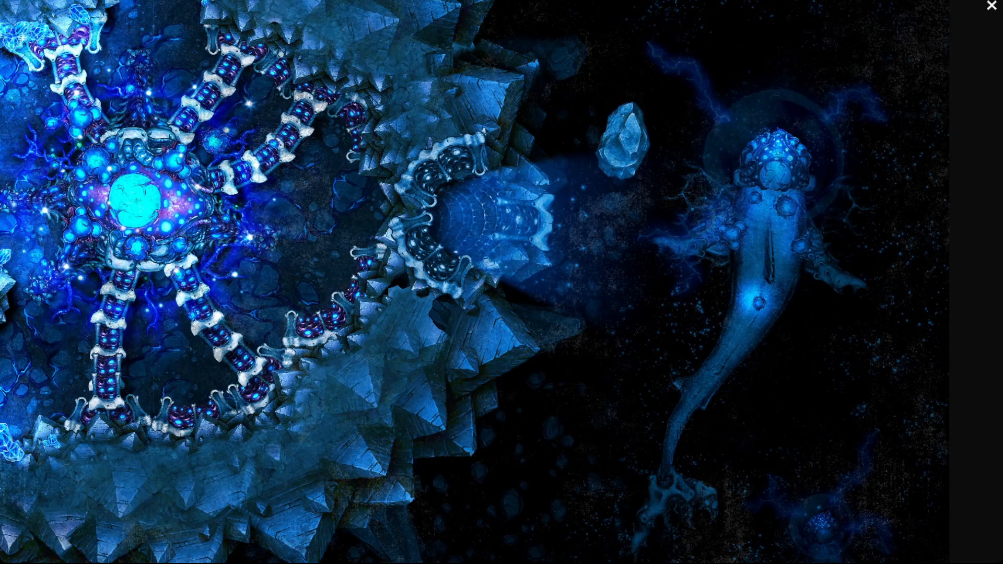
{"action": "scroll", "coordinate": [783, 314], "scroll_direction": "down", "scroll_amount": 3}
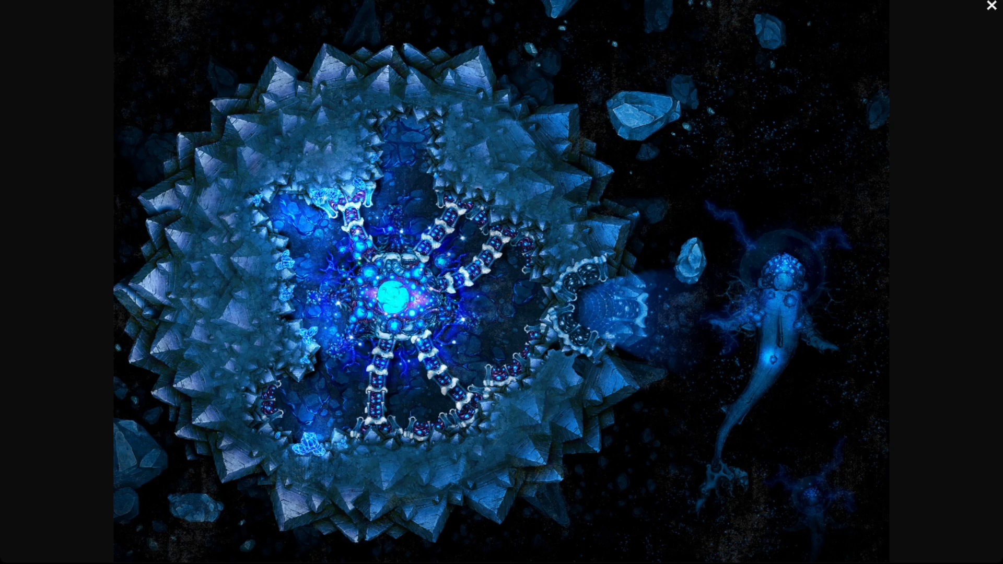
{"action": "key", "text": "Escape"}
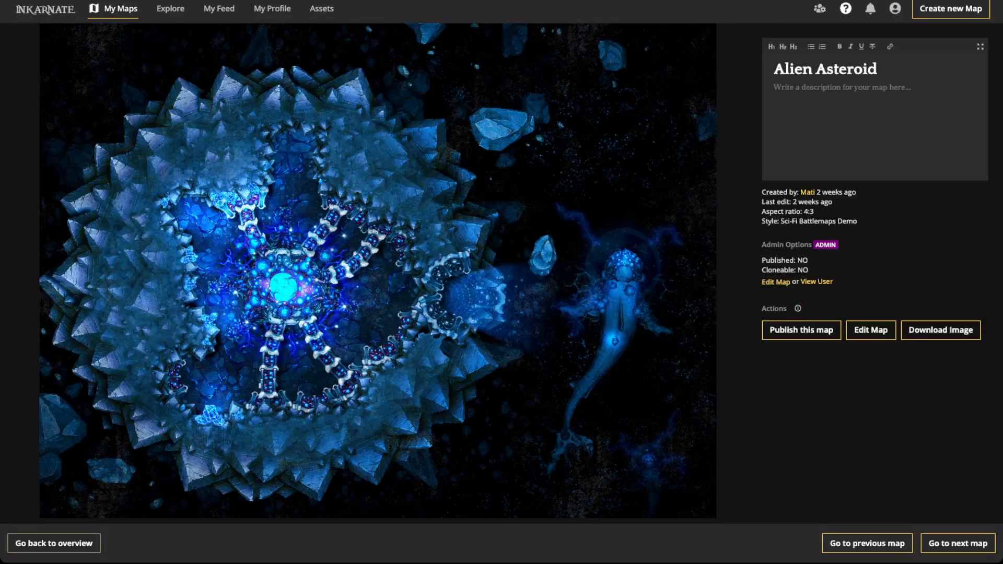
{"action": "key", "text": "alt+Left"}
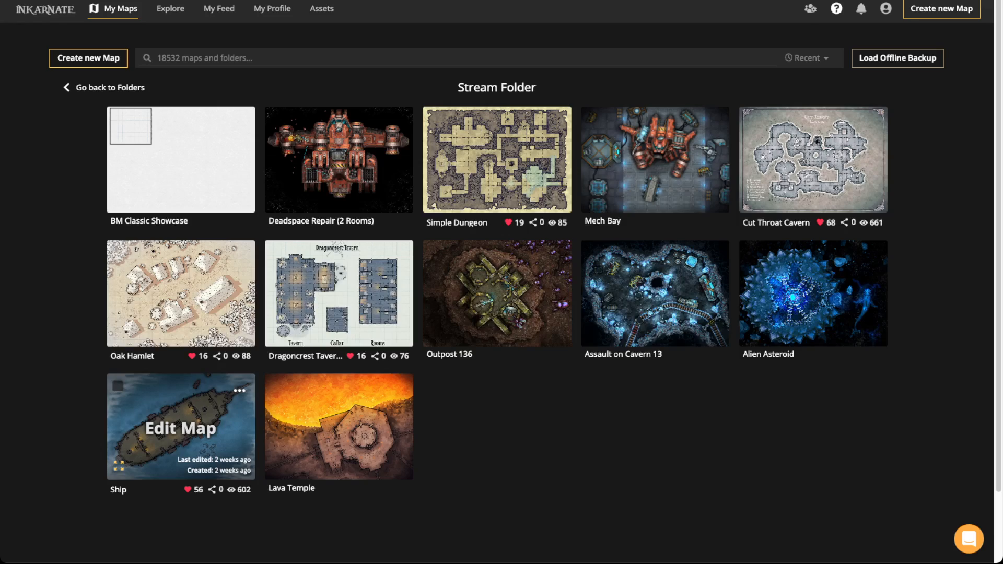
Step: View the Ship map from the Stream Folder full screen and return to the folder
{"action": "left_click", "coordinate": [181, 426]}
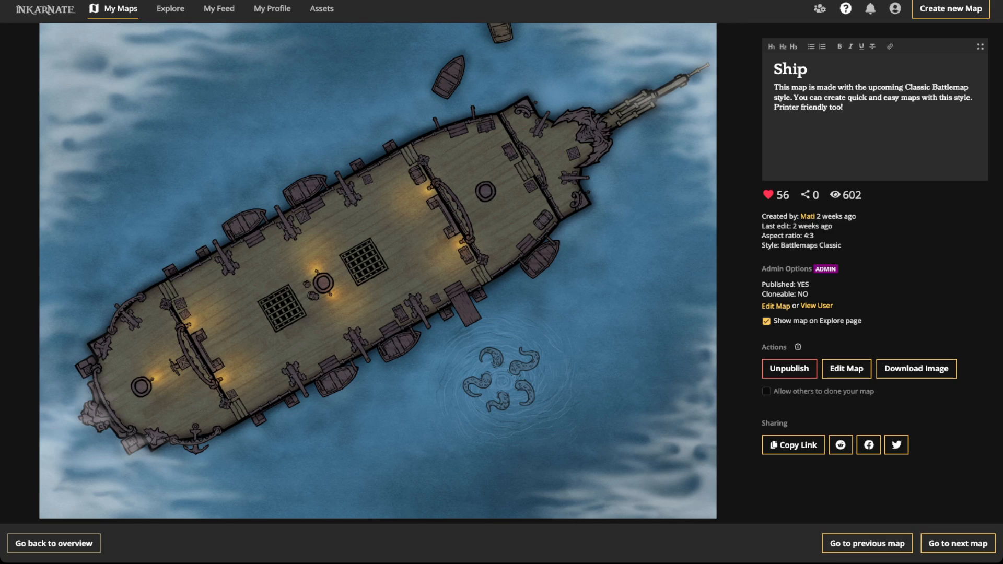
{"action": "left_click", "coordinate": [377, 270]}
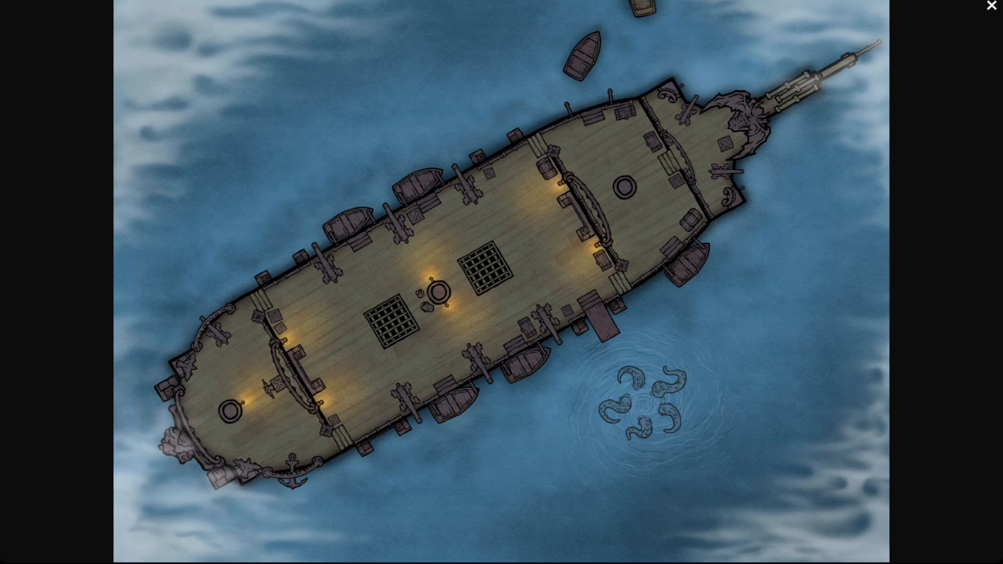
{"action": "key", "text": "Escape"}
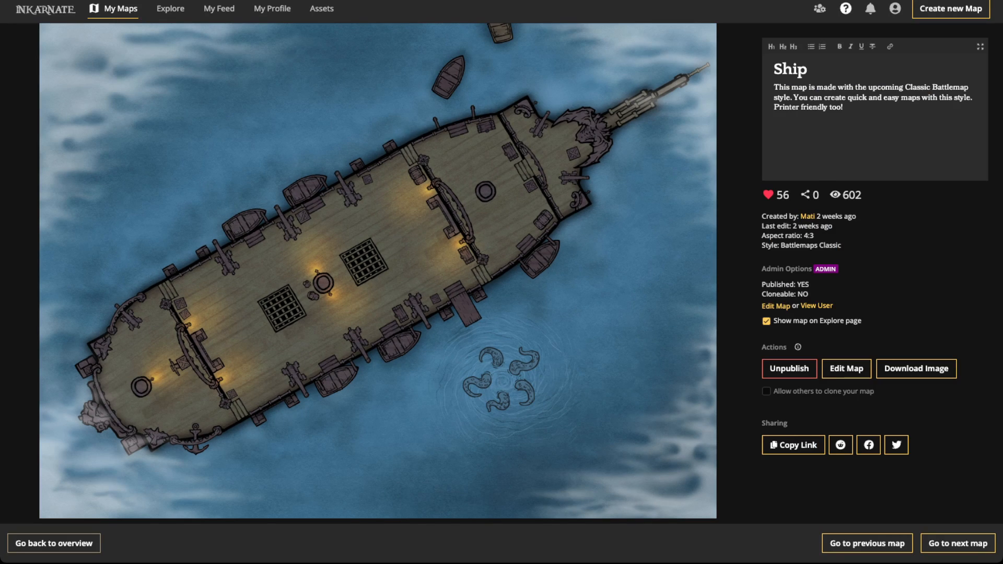
{"action": "key", "text": "alt+Left"}
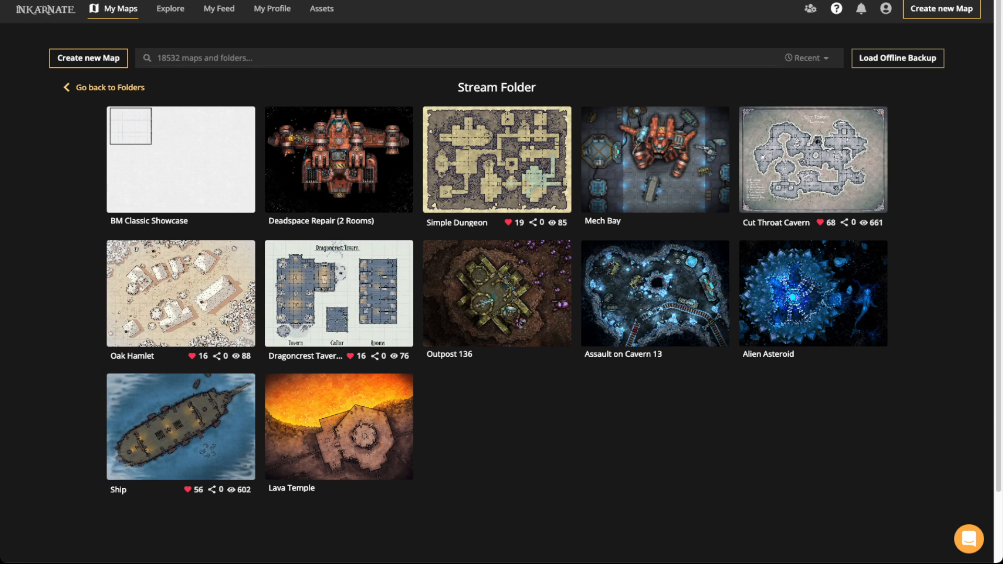
Step: Leave the Stream Folder and view the August Stream Schedule map from the Calendars folder full screen
{"action": "left_click", "coordinate": [110, 87]}
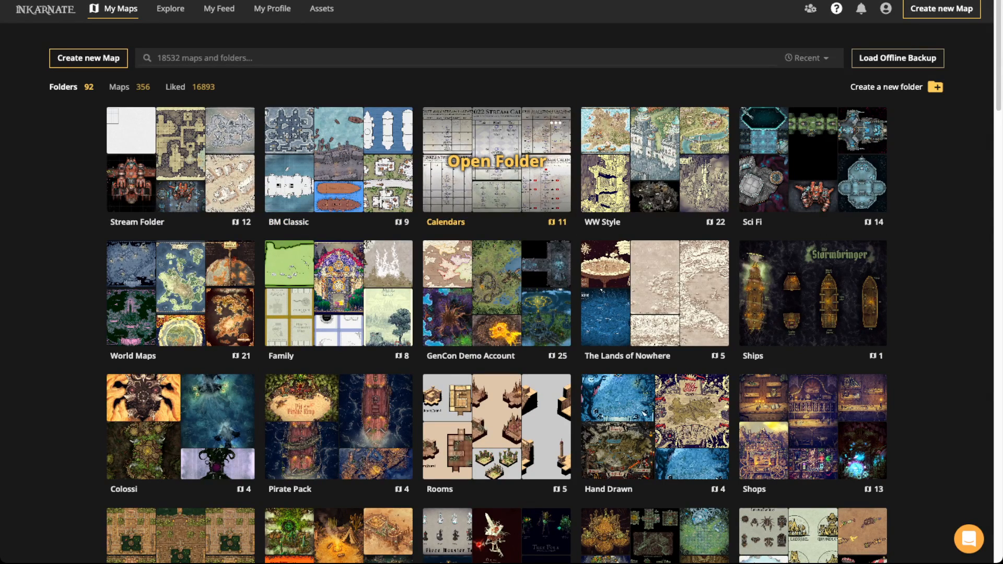
{"action": "left_click", "coordinate": [497, 162]}
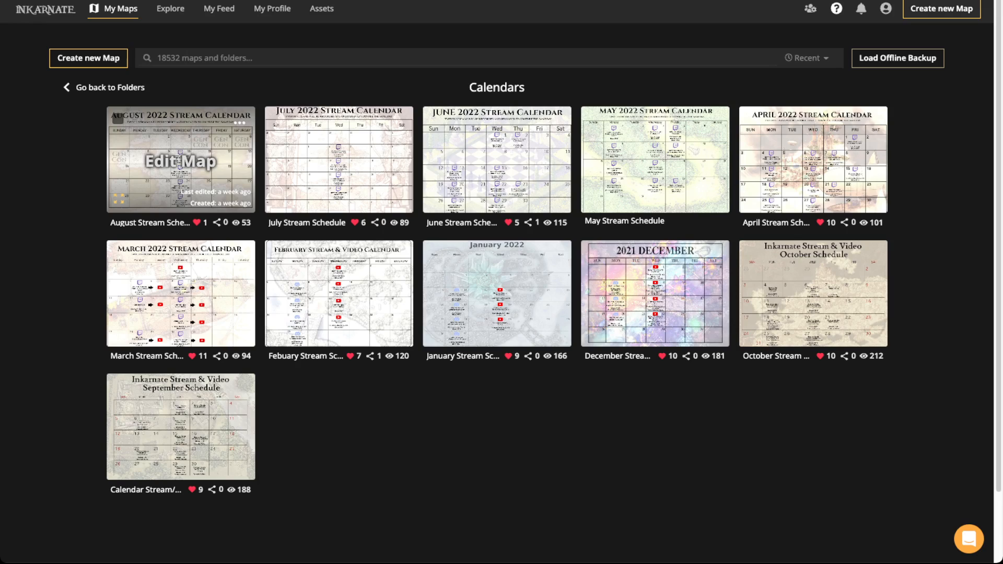
{"action": "left_click", "coordinate": [181, 168]}
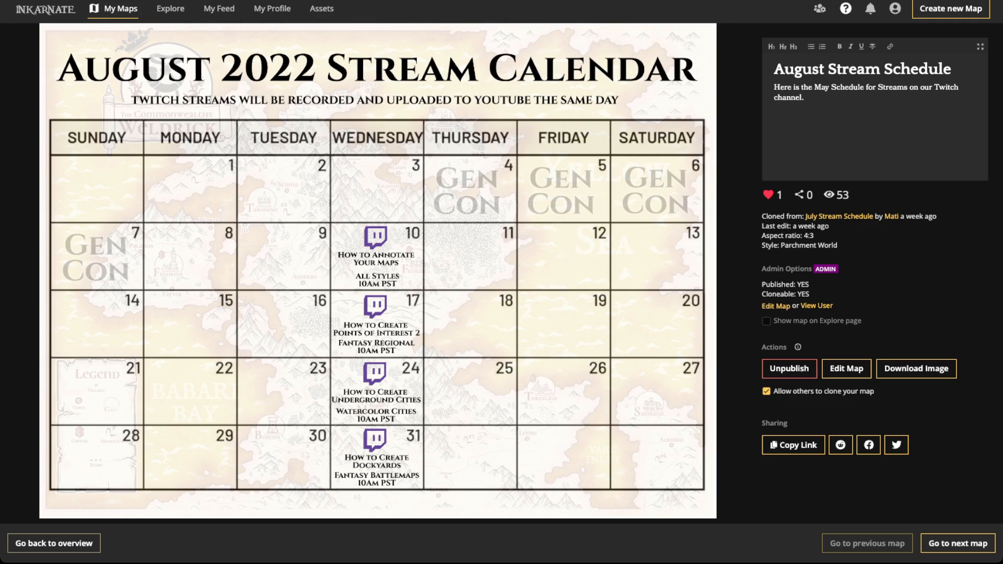
{"action": "left_click", "coordinate": [378, 270]}
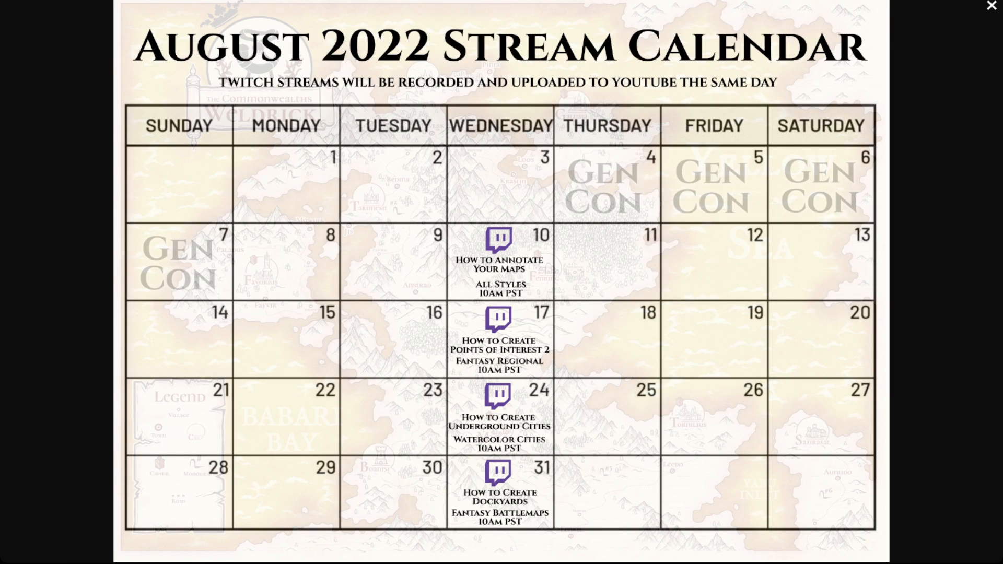